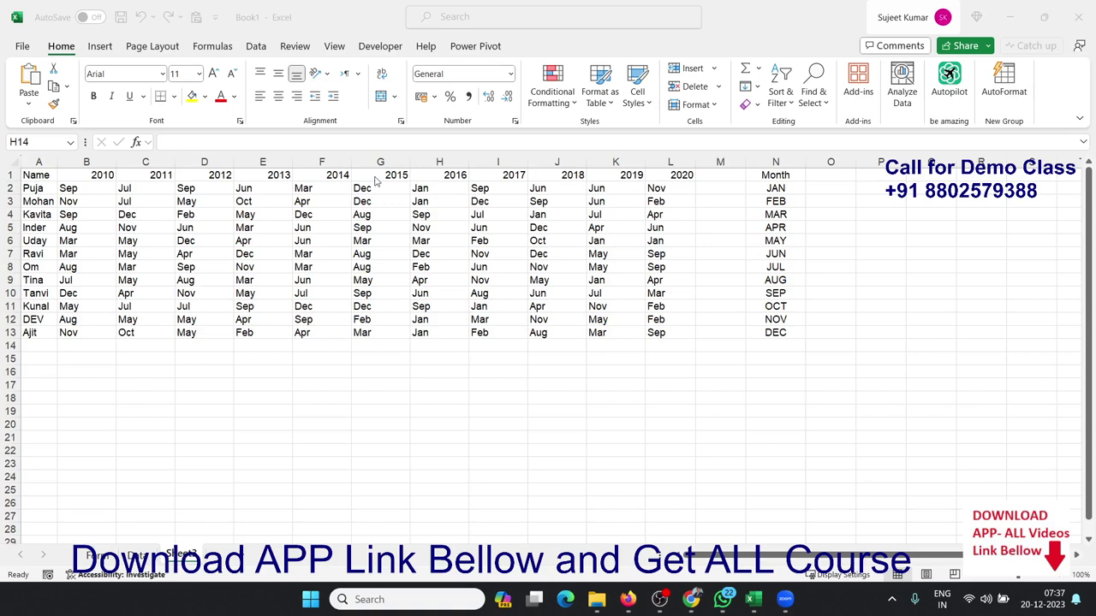
Put the label Search in B19 and the search month JAN in C19
left_click(100, 190)
left_click_drag(100, 190, 653, 333)
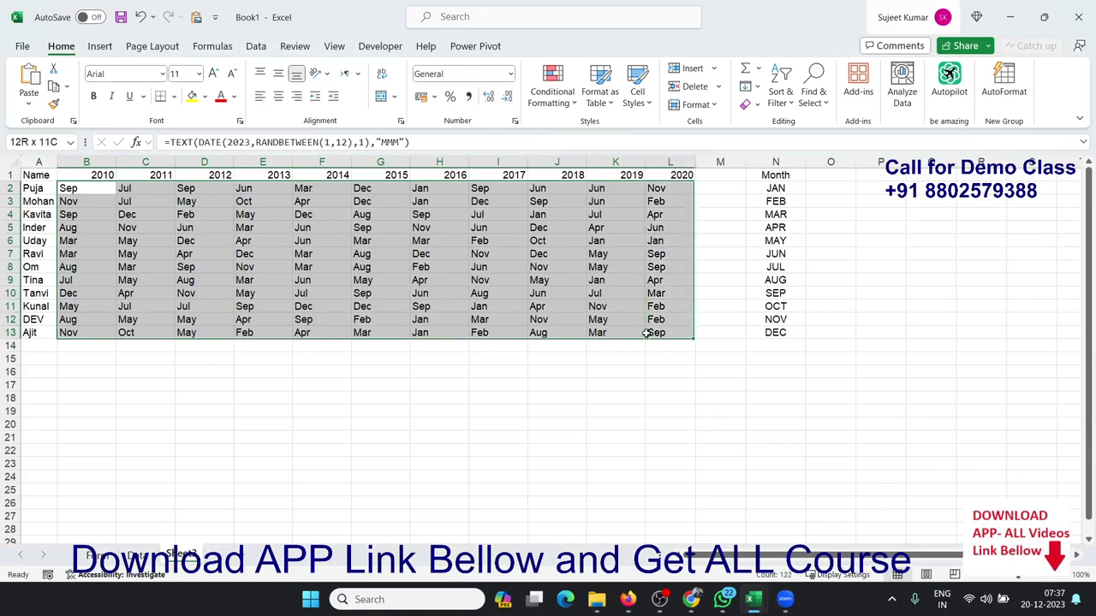
left_click(540, 302)
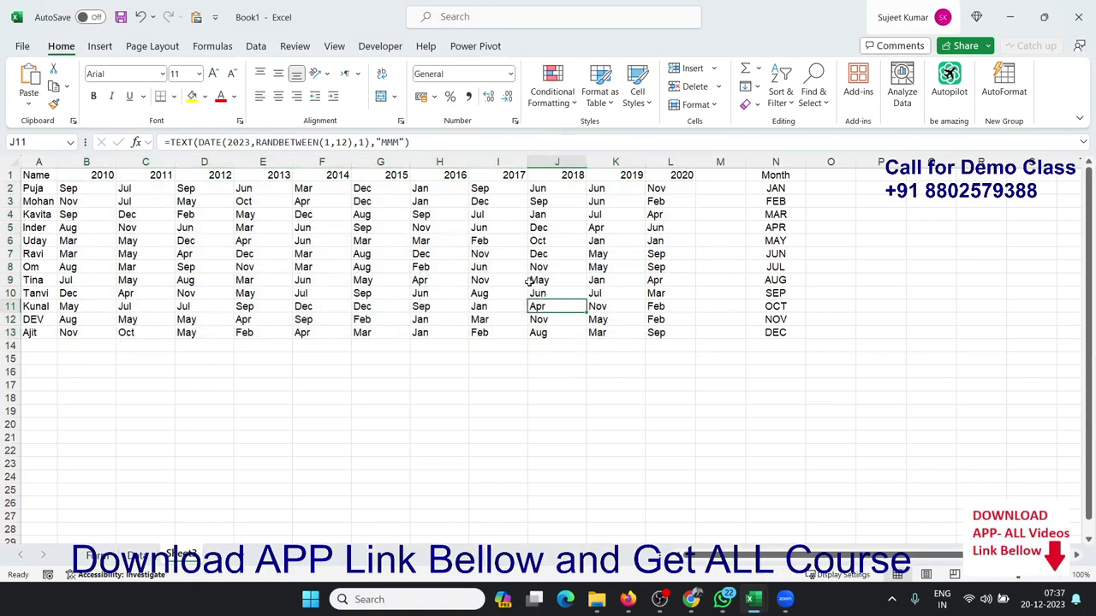
left_click(92, 410)
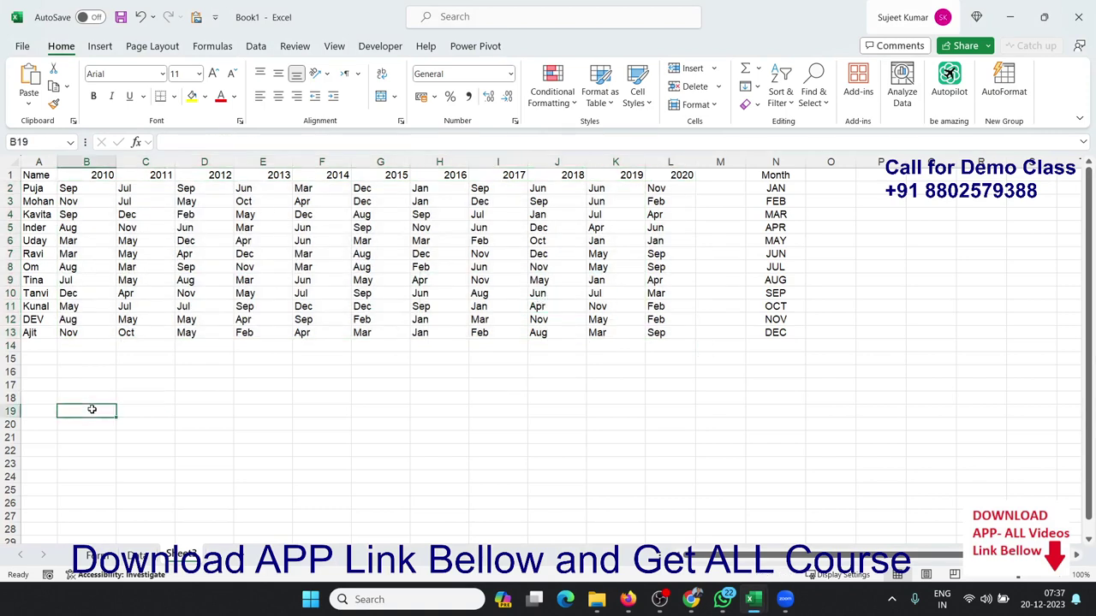
type("Sear")
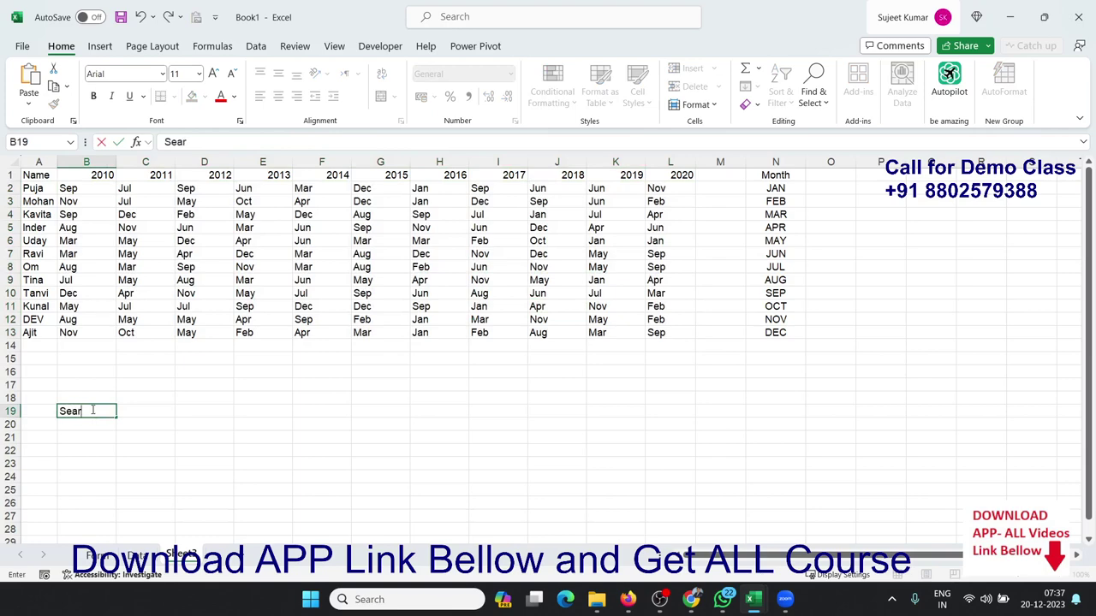
type("ch")
key("Tab")
type("JAN")
key("Return")
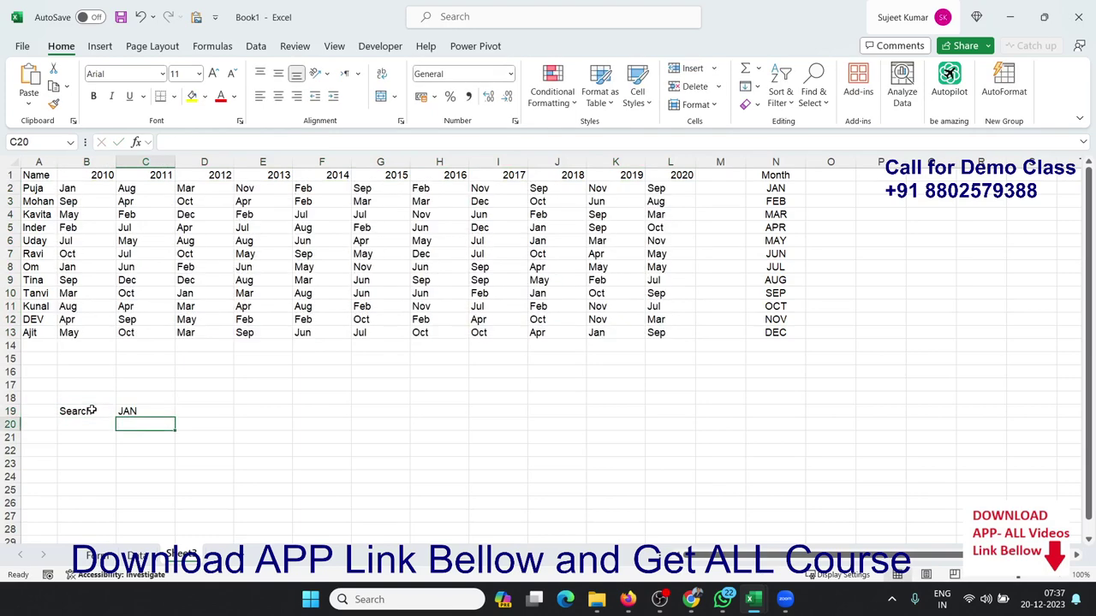
Select the month grid B2:L13
left_click_drag(670, 334, 66, 186)
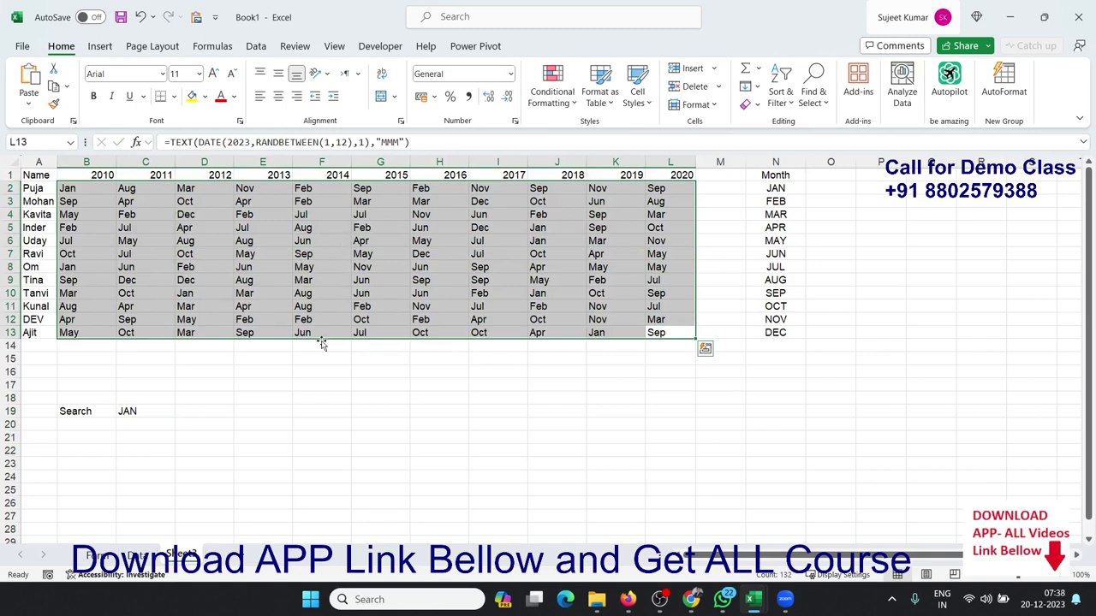
left_click(224, 435)
left_click(148, 417)
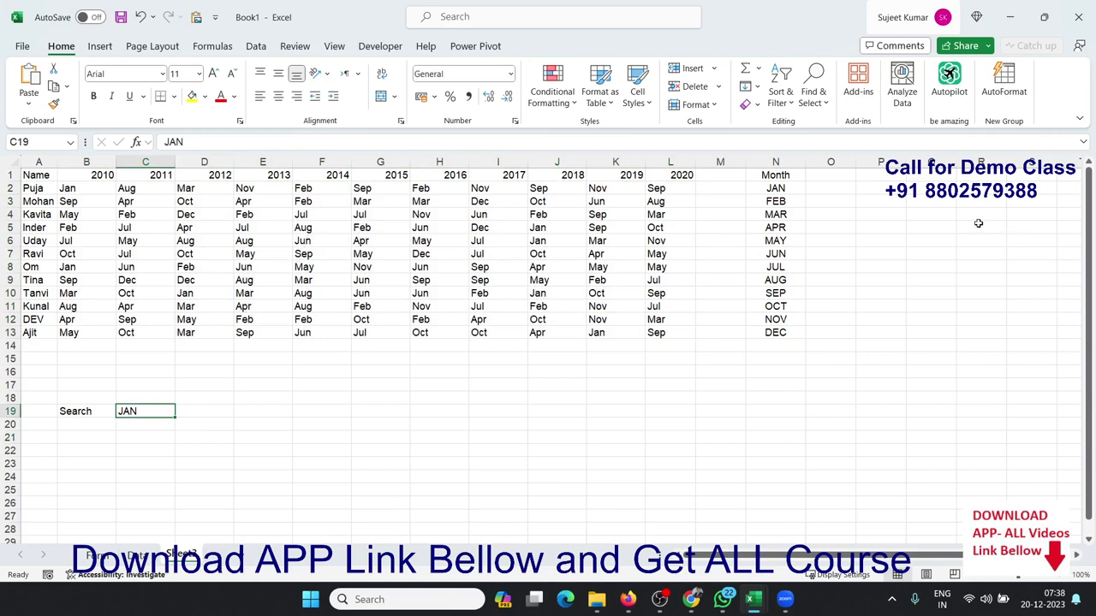
left_click(364, 319)
mouse_move(88, 176)
left_mouse_down()
mouse_move(90, 187)
mouse_move(681, 334)
left_mouse_up()
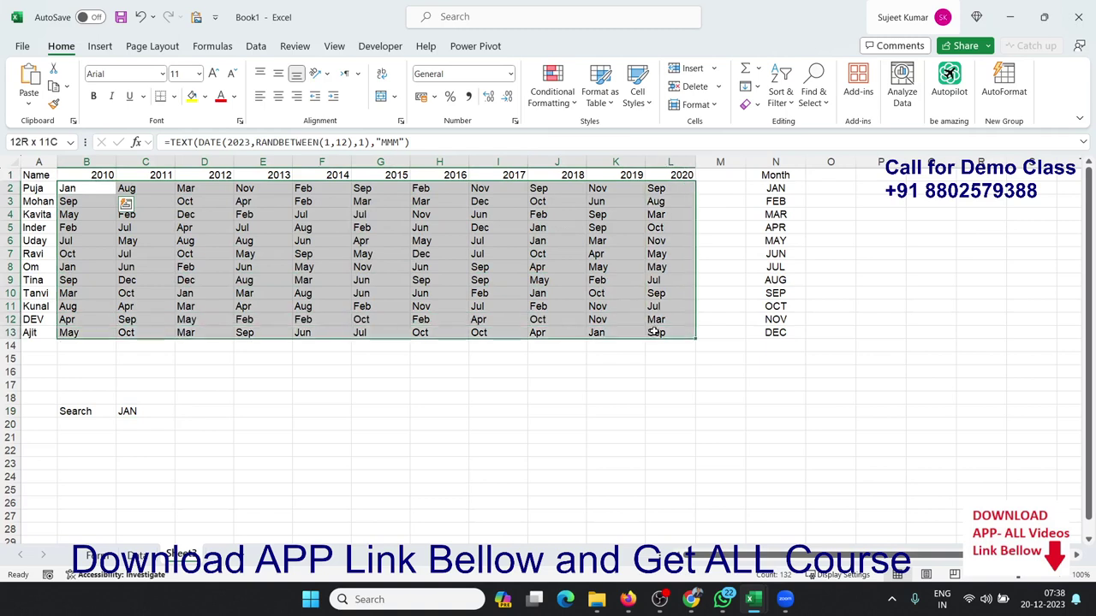
Add an Equal To rule on B2:L13 matching C19, using Light Red Fill with Dark Red Text
left_click(557, 111)
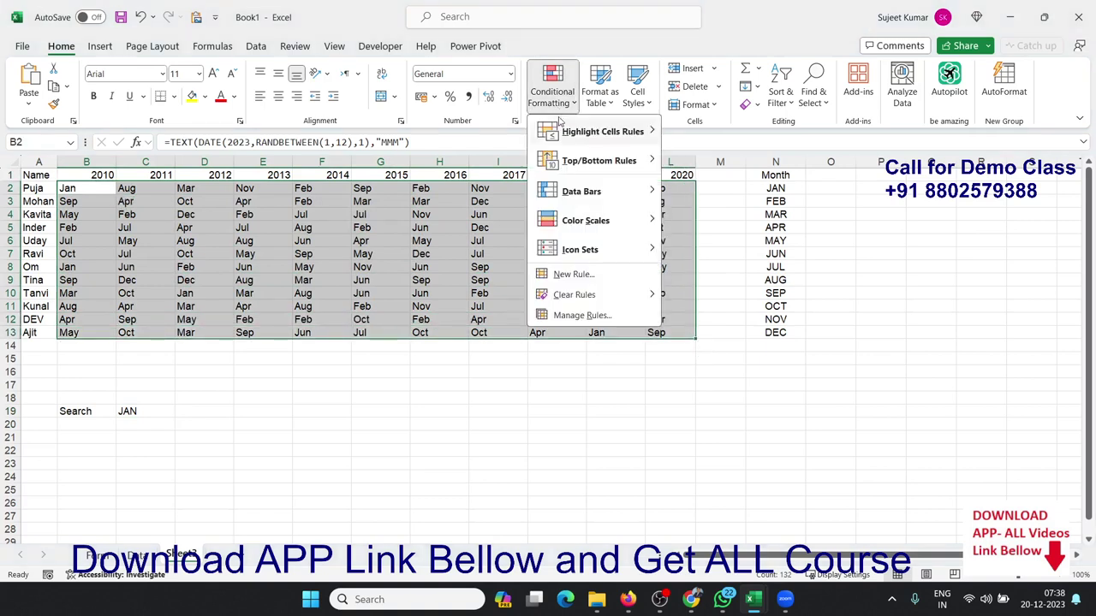
mouse_move(576, 137)
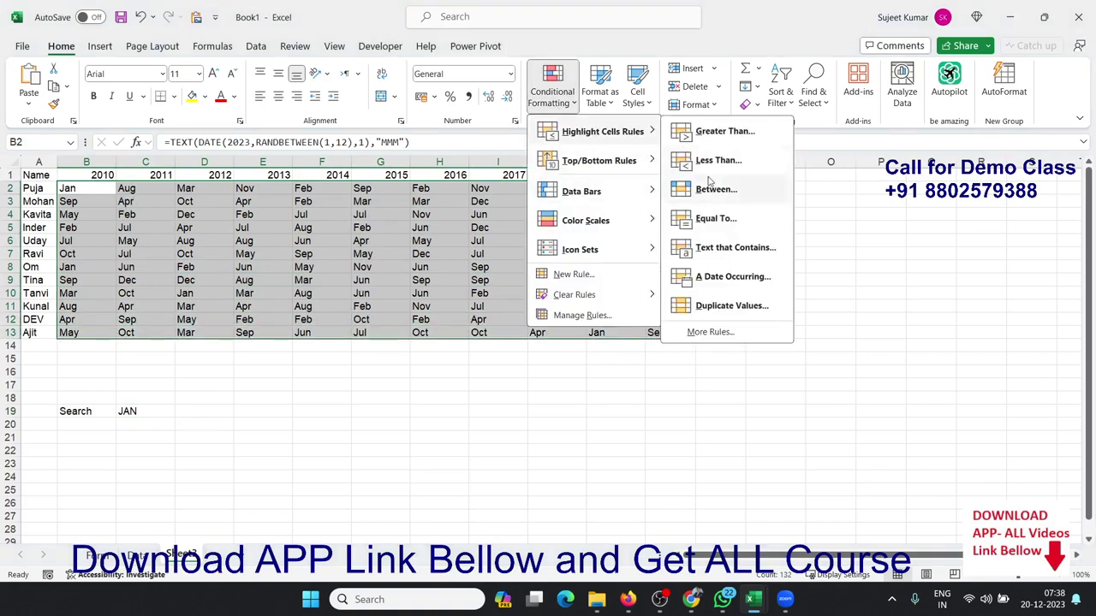
left_click(717, 219)
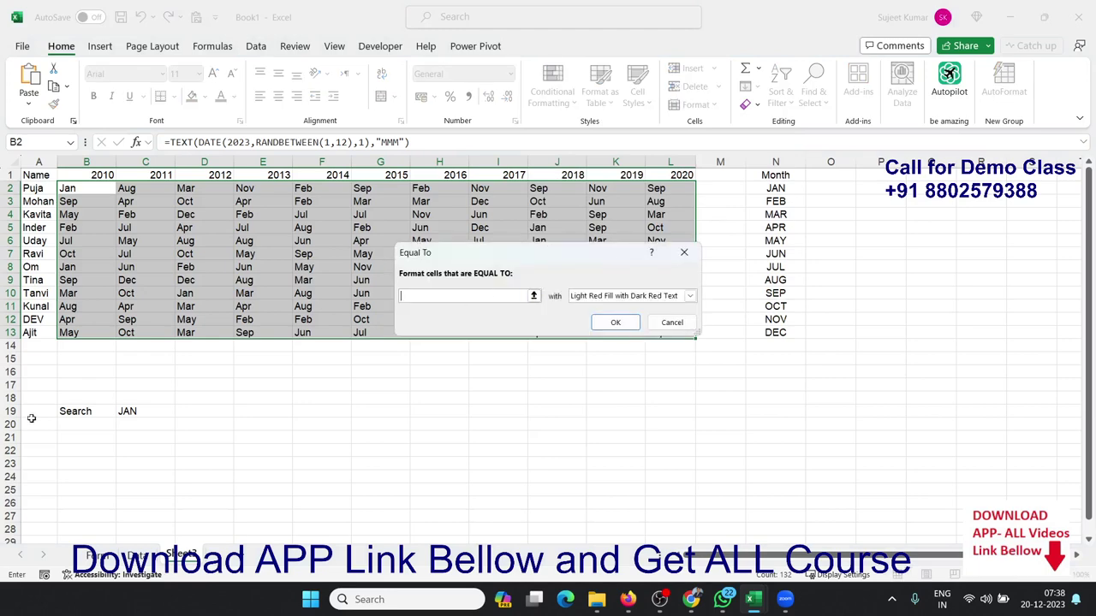
left_click(163, 411)
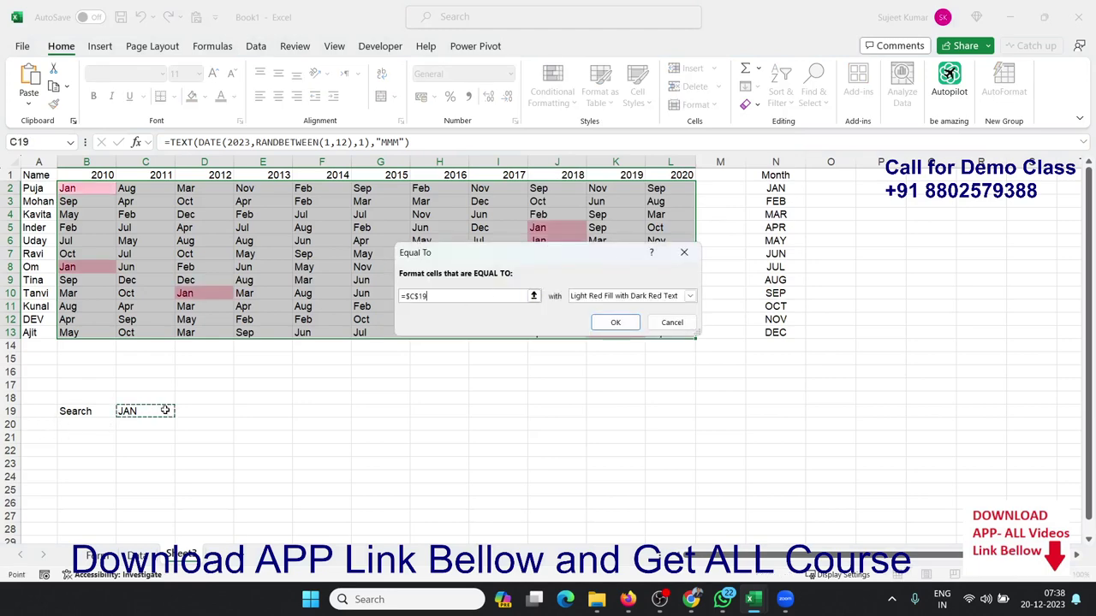
left_click(615, 323)
left_click(348, 425)
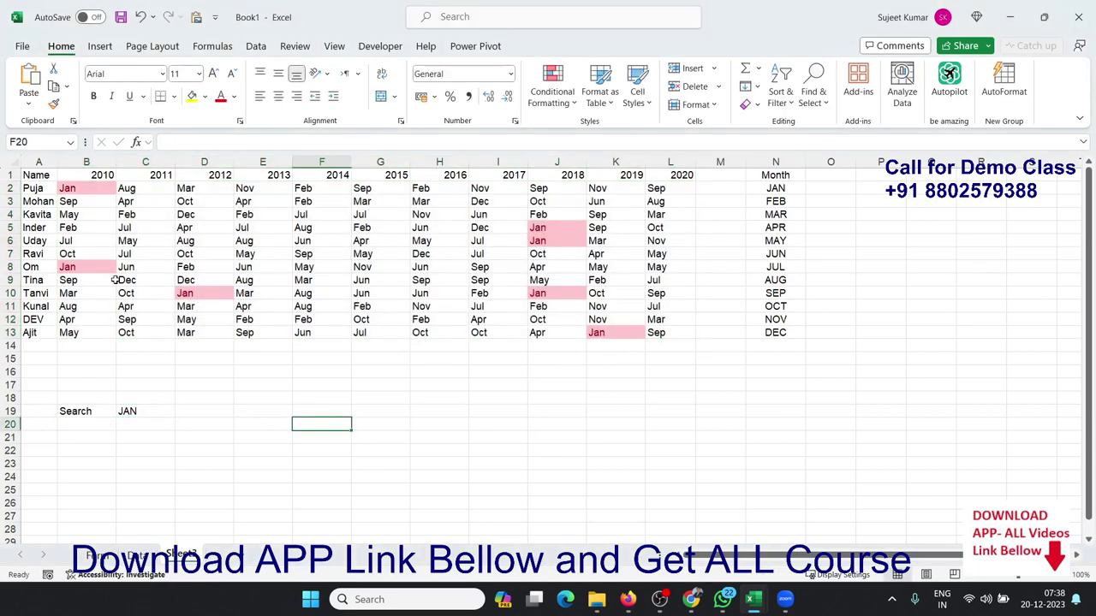
left_click(153, 414)
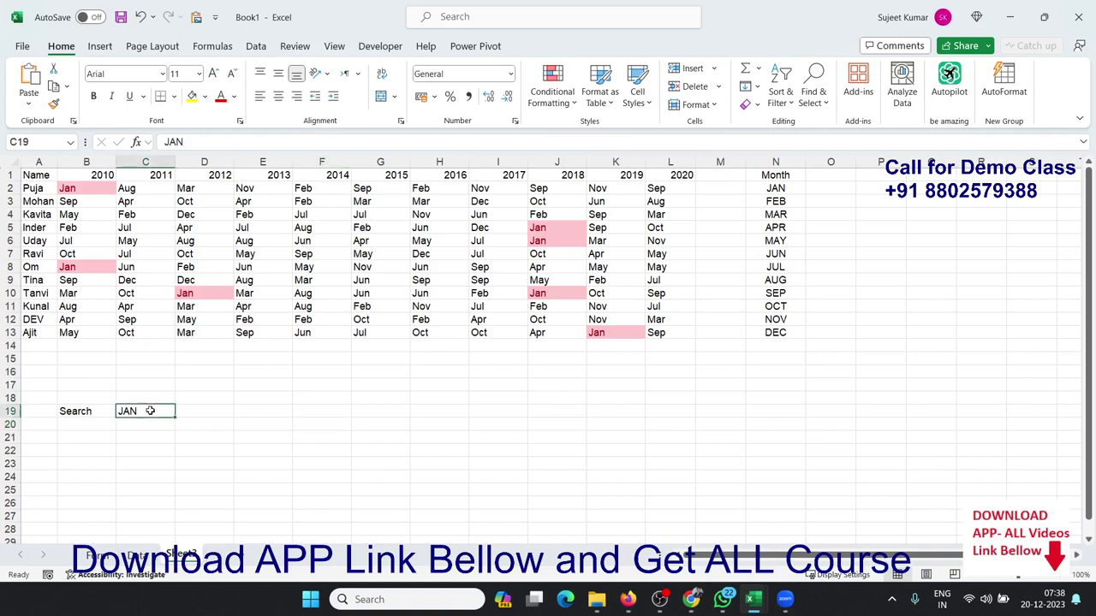
left_click(571, 103)
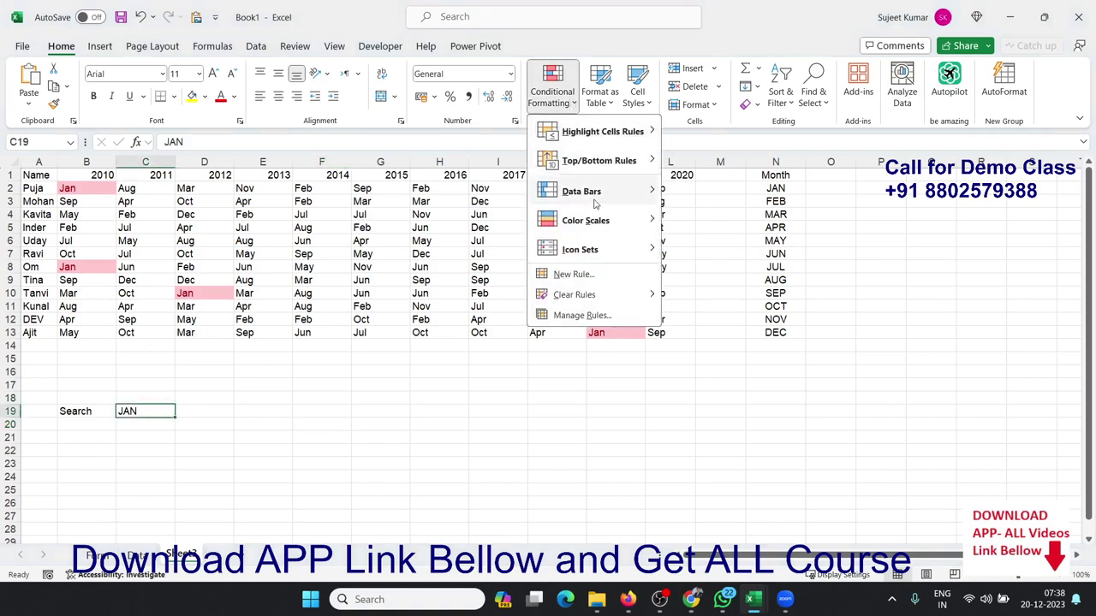
mouse_move(598, 163)
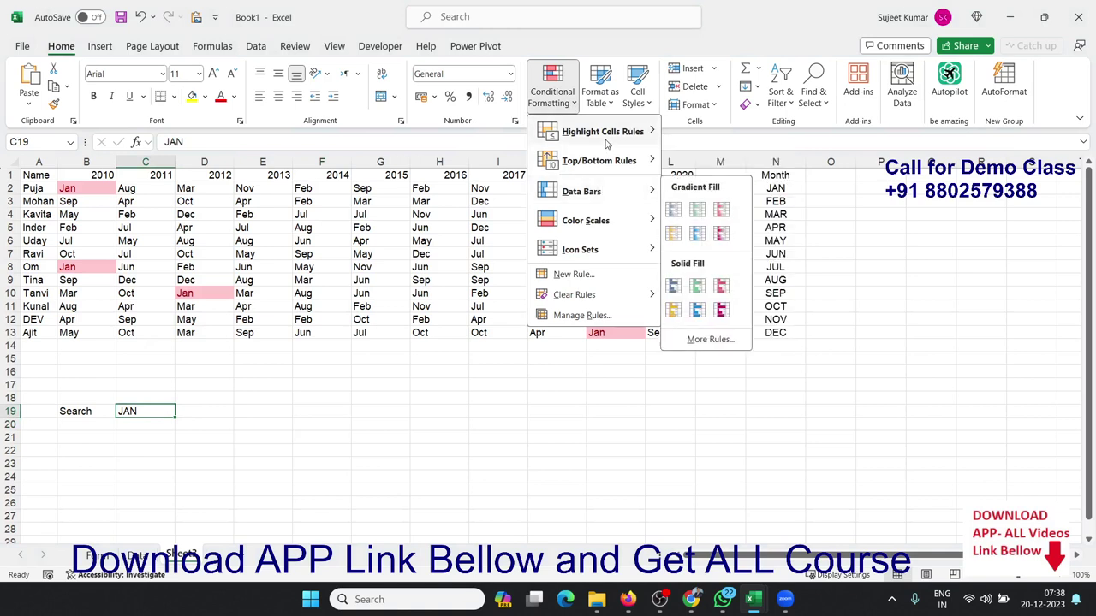
mouse_move(603, 131)
left_click(685, 218)
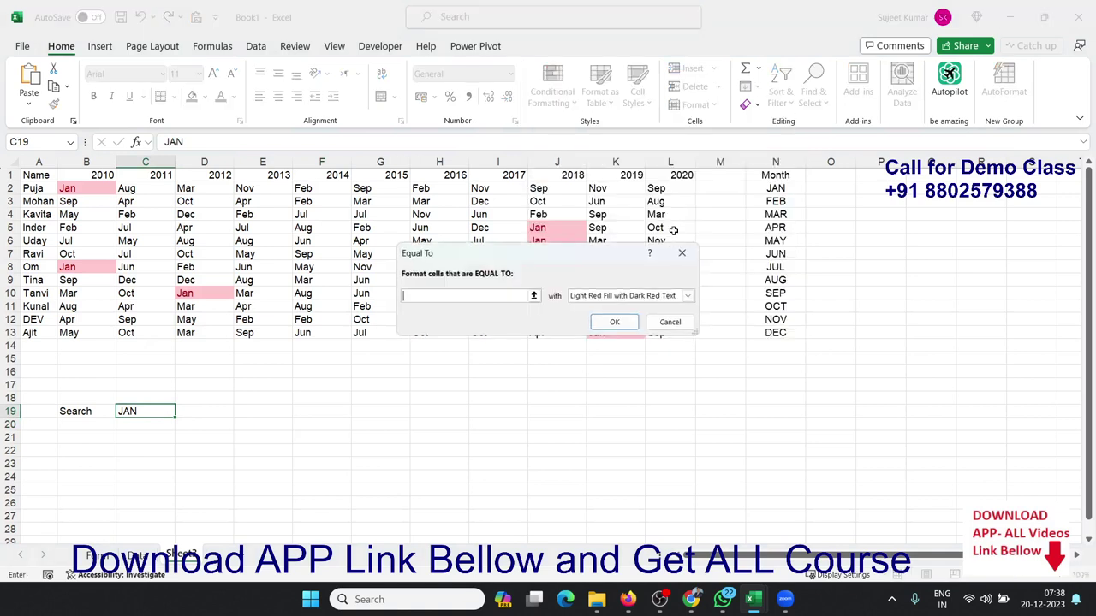
left_click(632, 297)
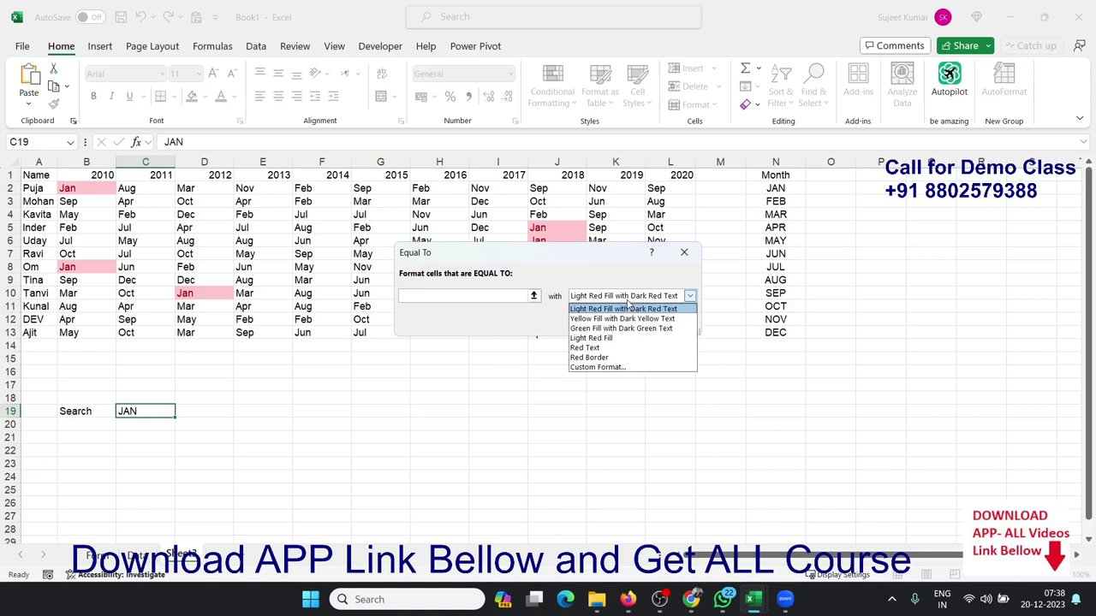
left_click(684, 256)
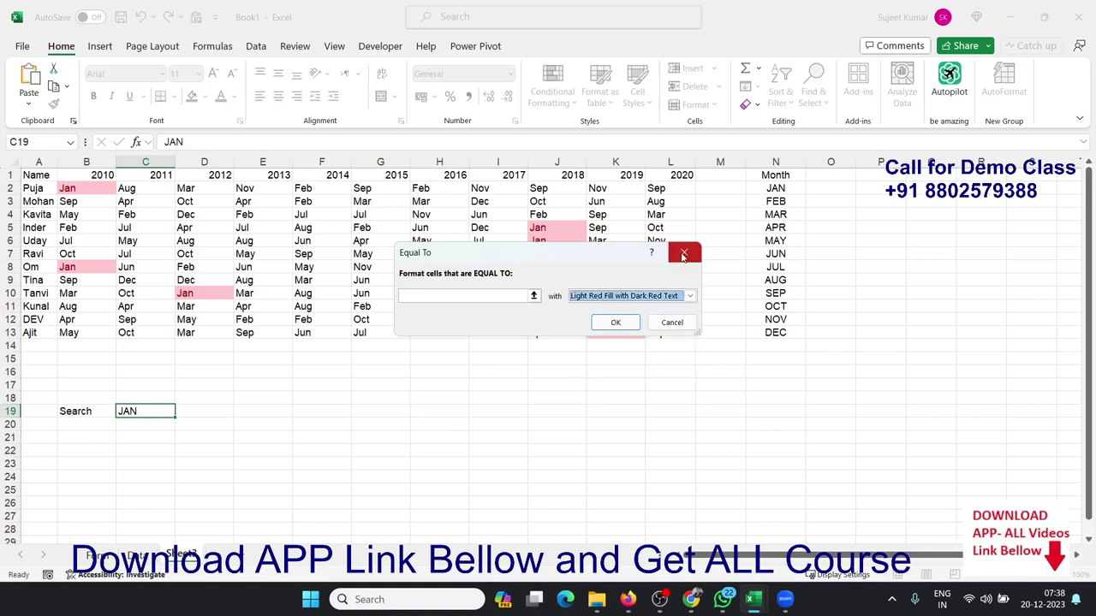
left_click(684, 255)
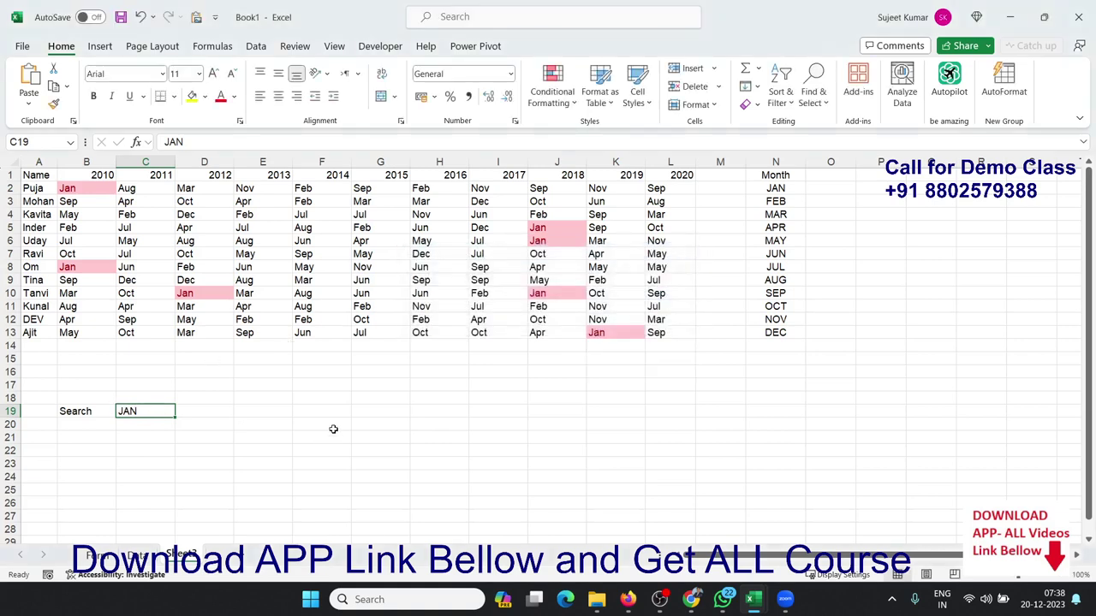
Change the search month in C19 to Feb, then to Mar
type("Feb")
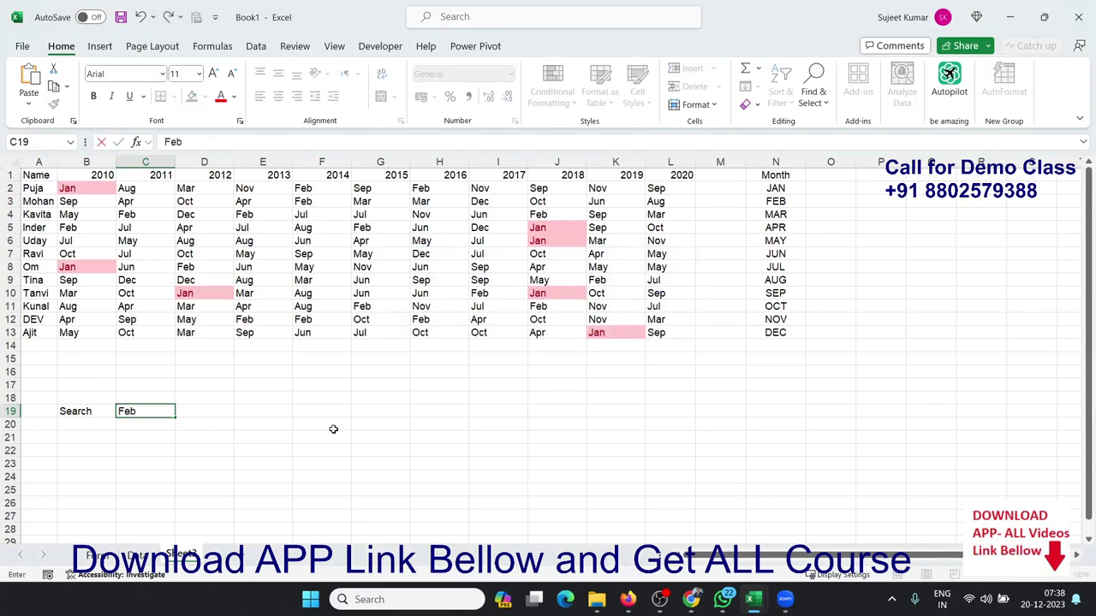
key("Return")
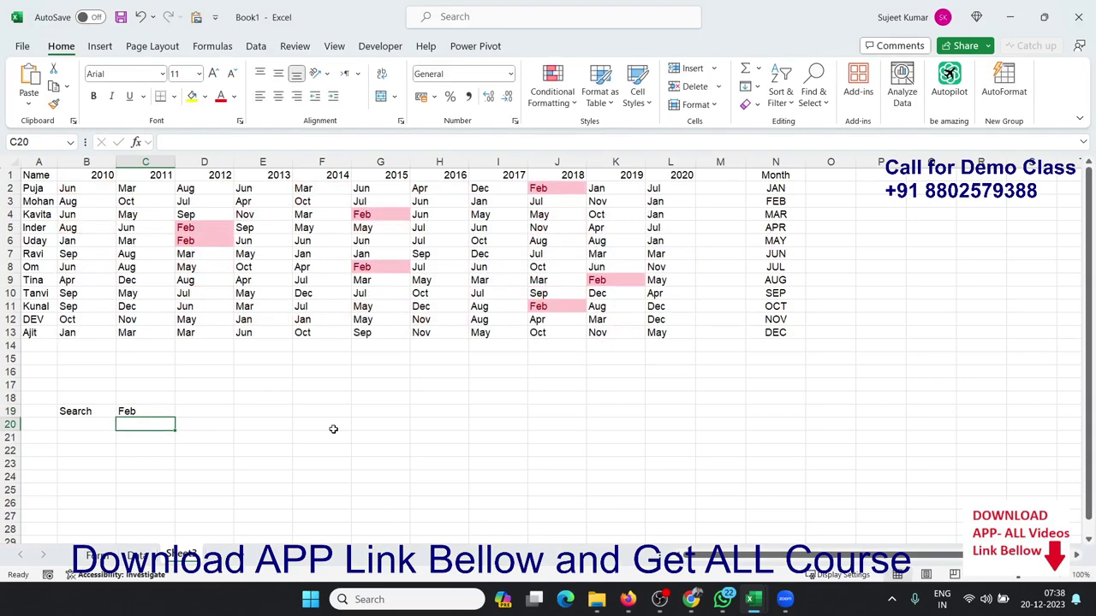
key("Up")
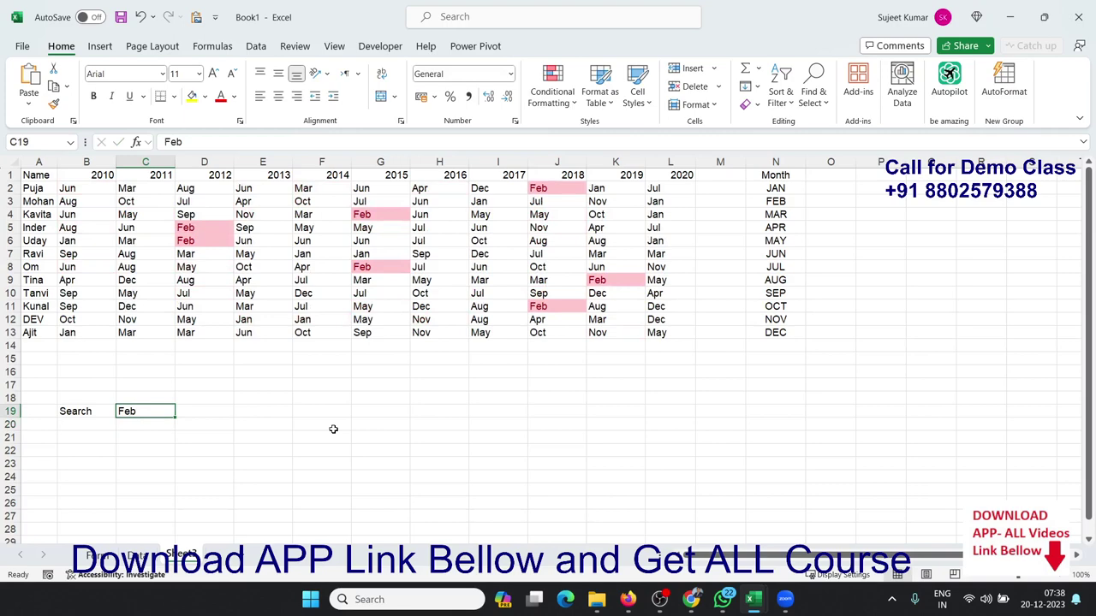
type("Mar")
key("Return")
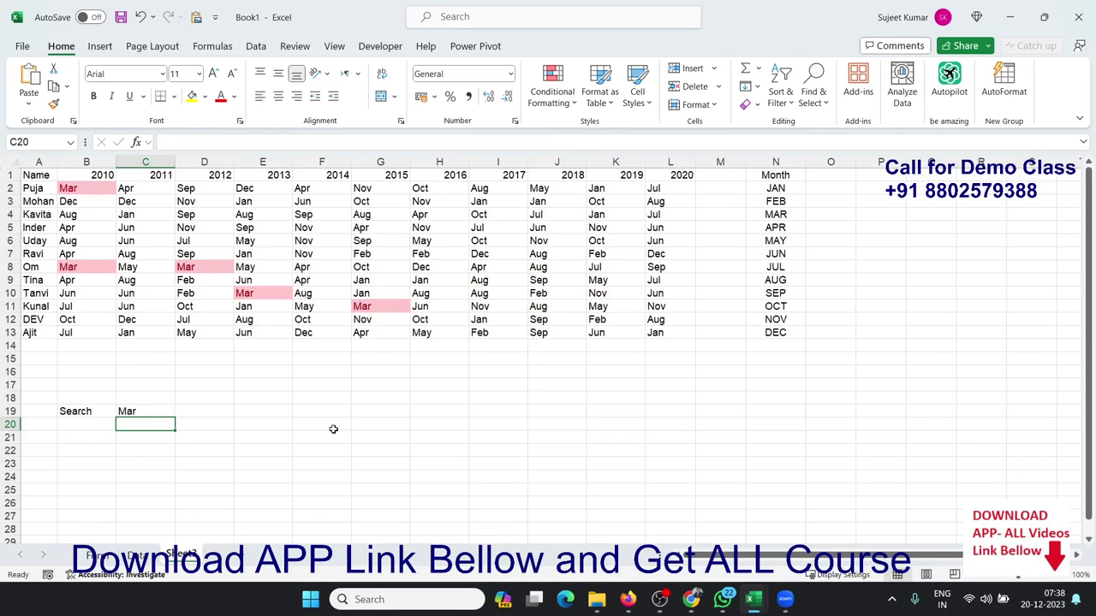
Step through the month cells in column N, then select A1:K13
left_click(133, 413)
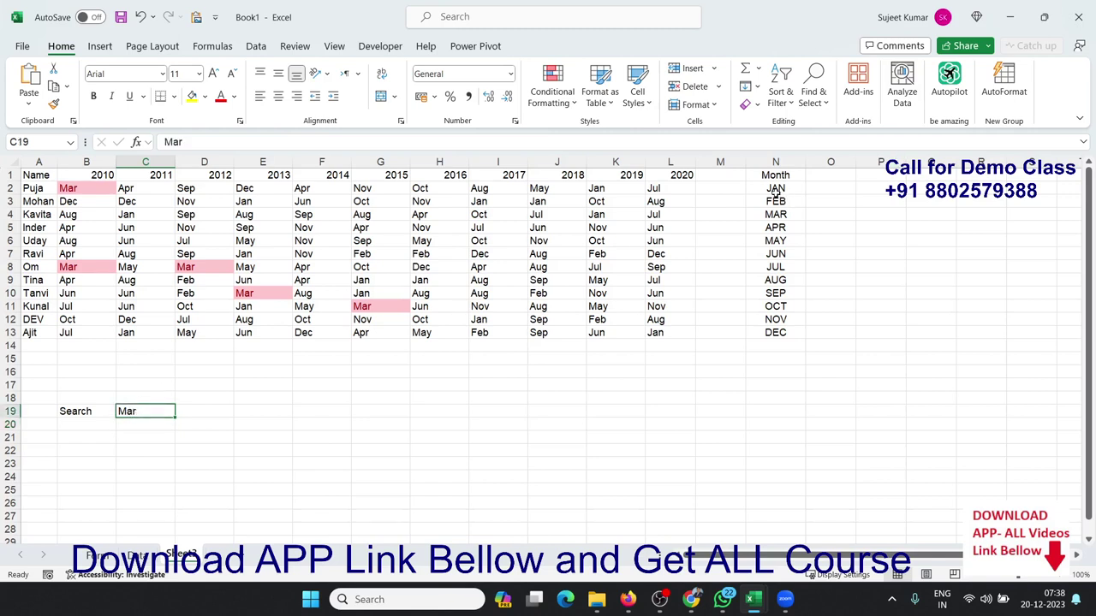
left_click_drag(775, 188, 775, 220)
left_click(774, 240)
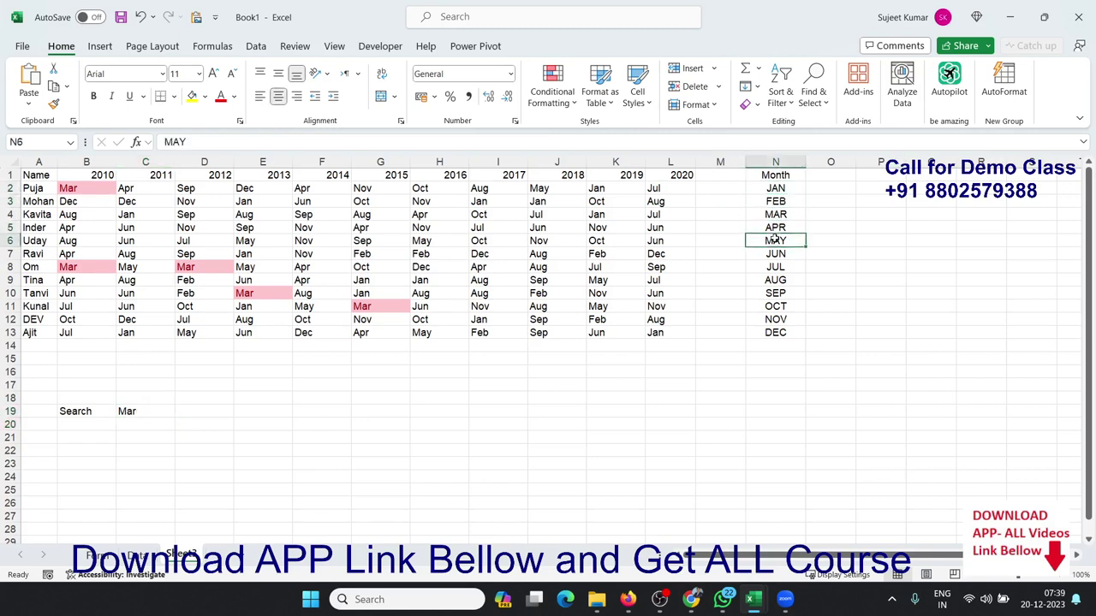
left_click(775, 253)
left_click(775, 280)
left_click_drag(615, 334, 29, 171)
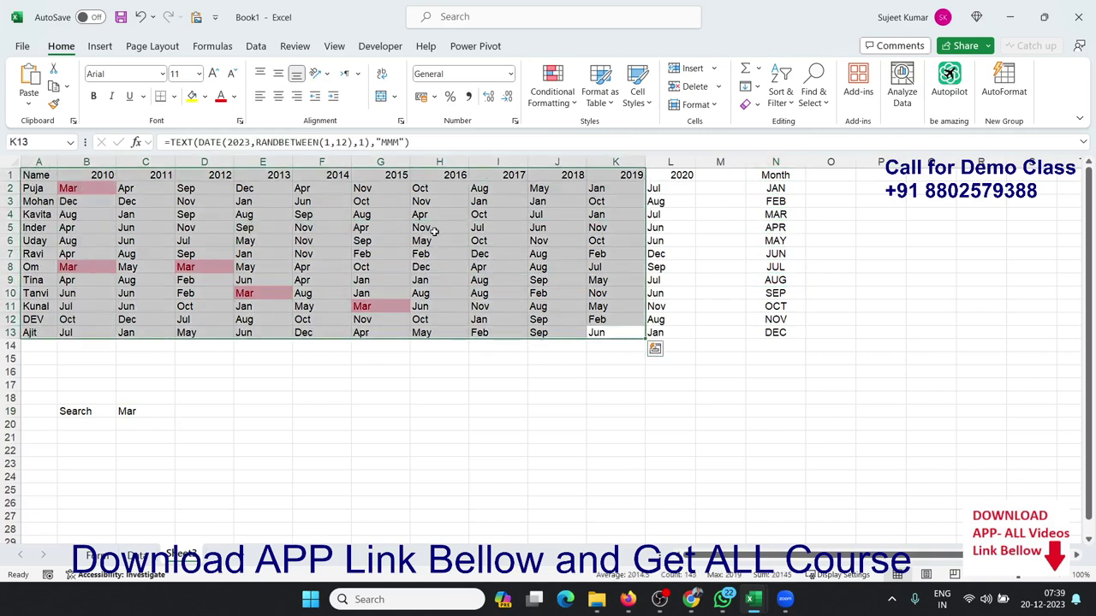
Clear all conditional formatting rules from the entire sheet and start recording Macro1
left_click(374, 248)
left_click(552, 267)
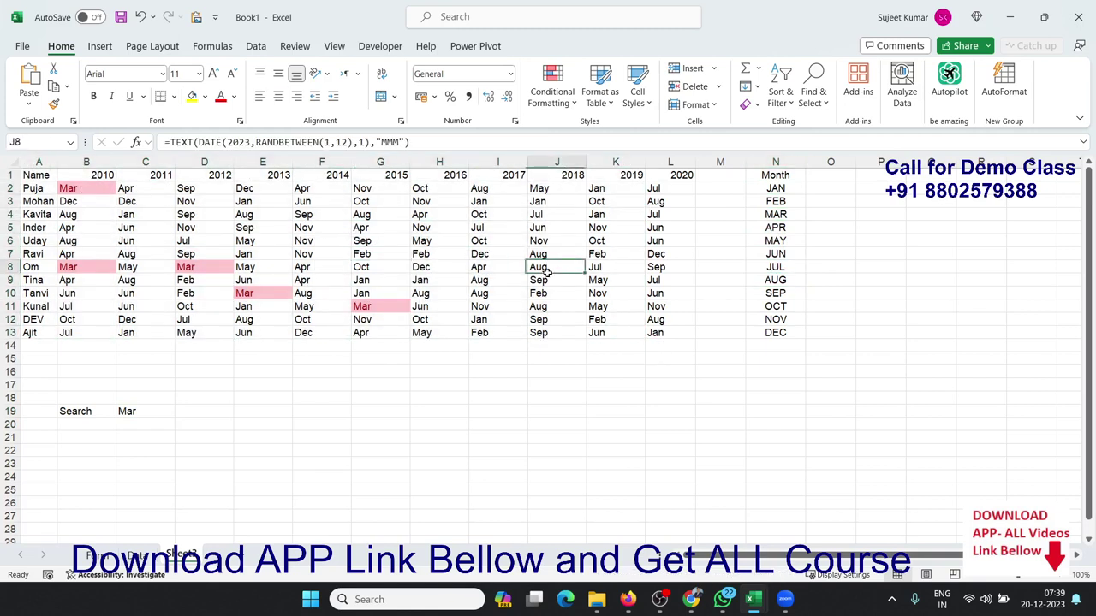
left_click(565, 101)
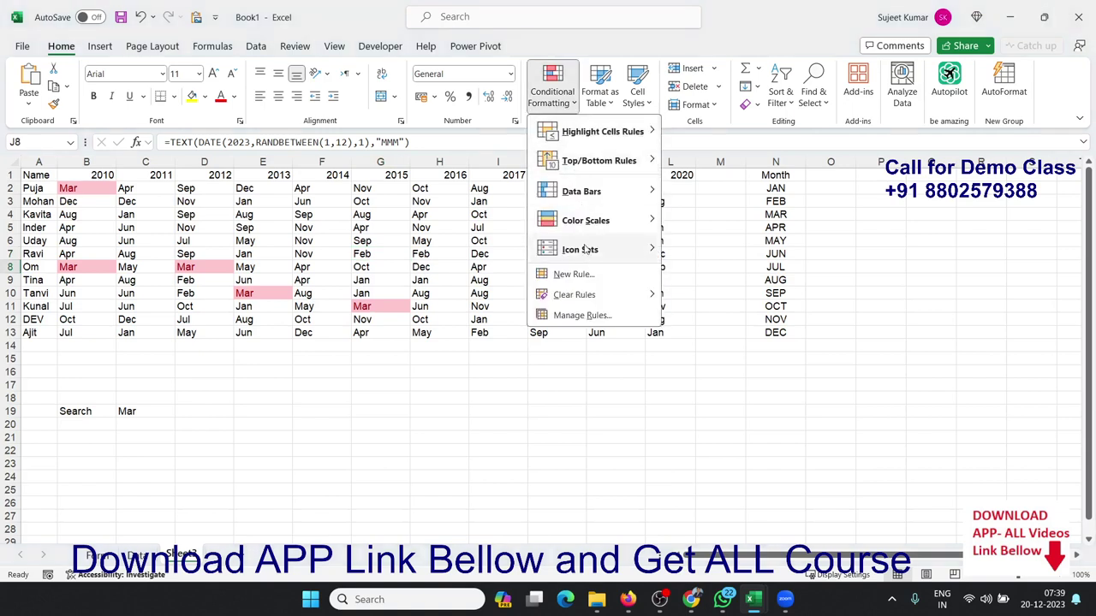
mouse_move(580, 249)
mouse_move(629, 297)
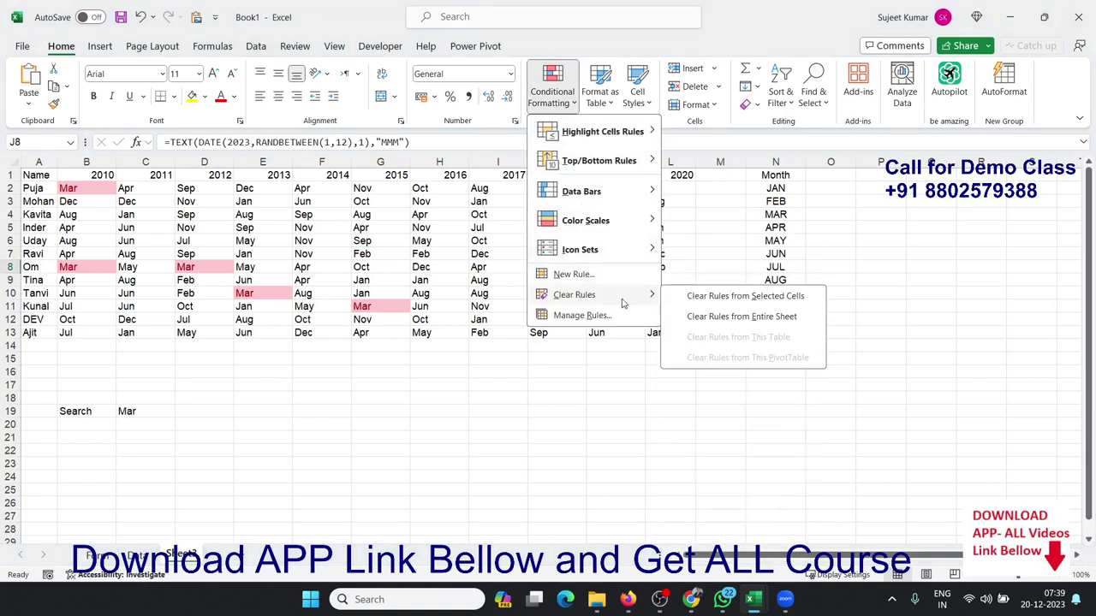
left_click(696, 317)
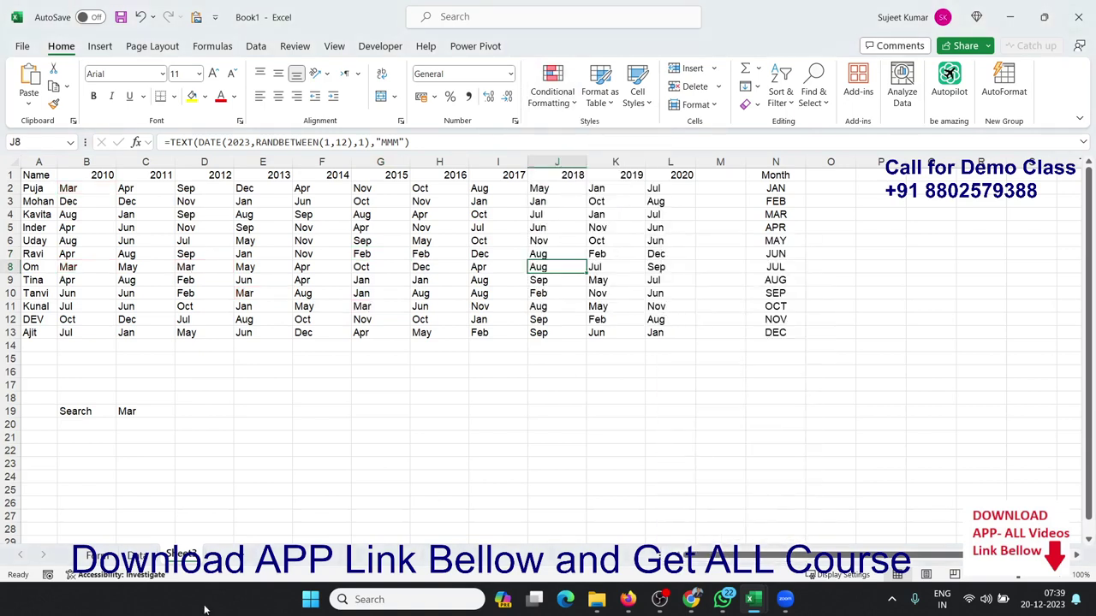
left_click(50, 576)
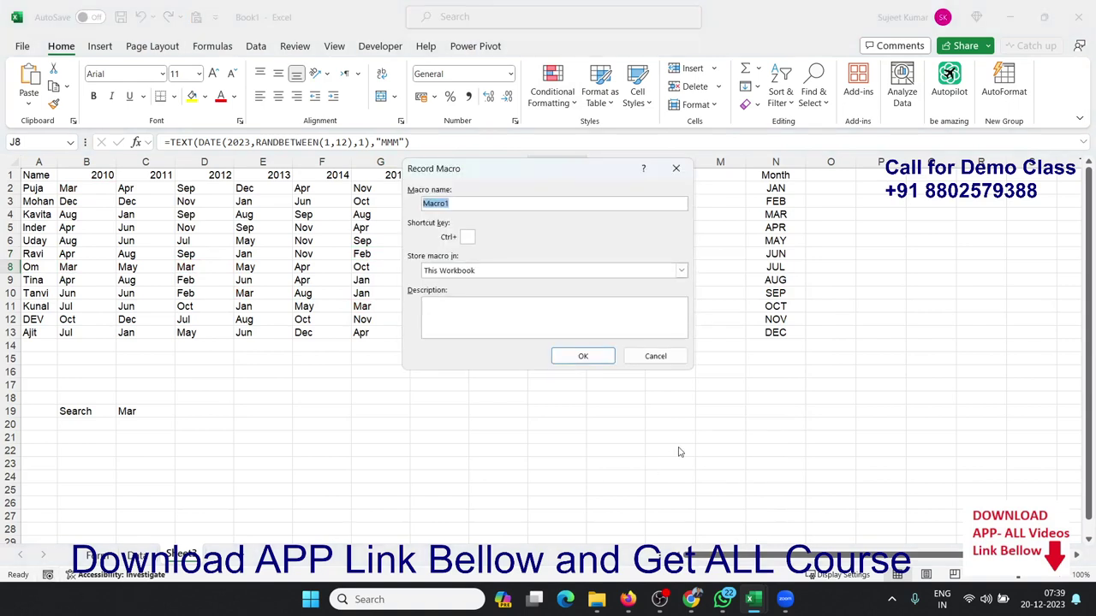
left_click(587, 358)
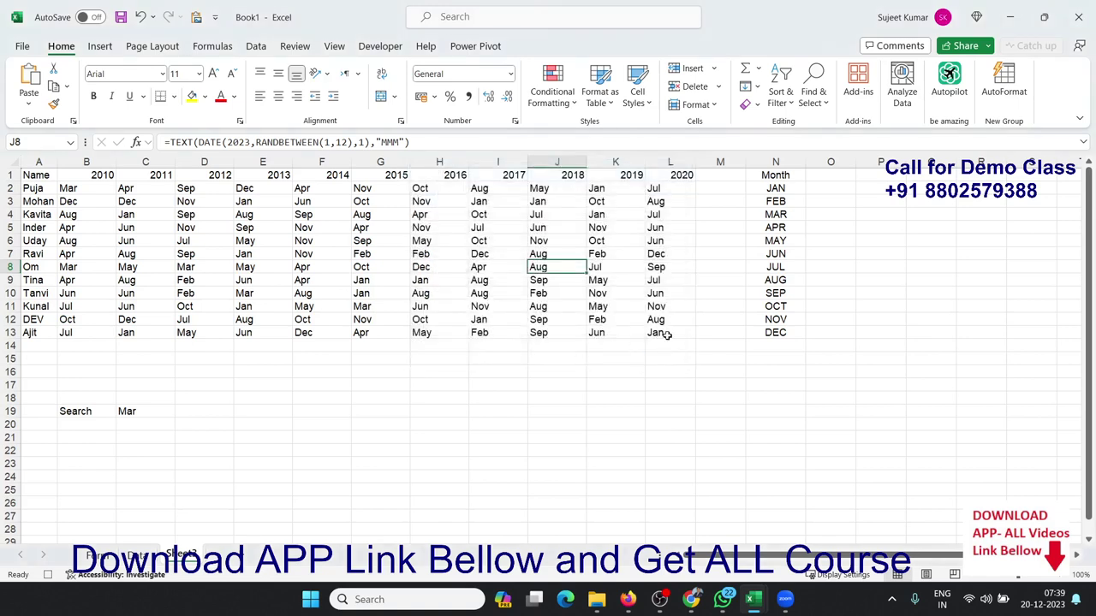
Create an Equal To highlight rule on B2:L13 for the value Jan
mouse_move(666, 335)
left_mouse_down()
mouse_move(102, 211)
mouse_move(94, 189)
left_mouse_up()
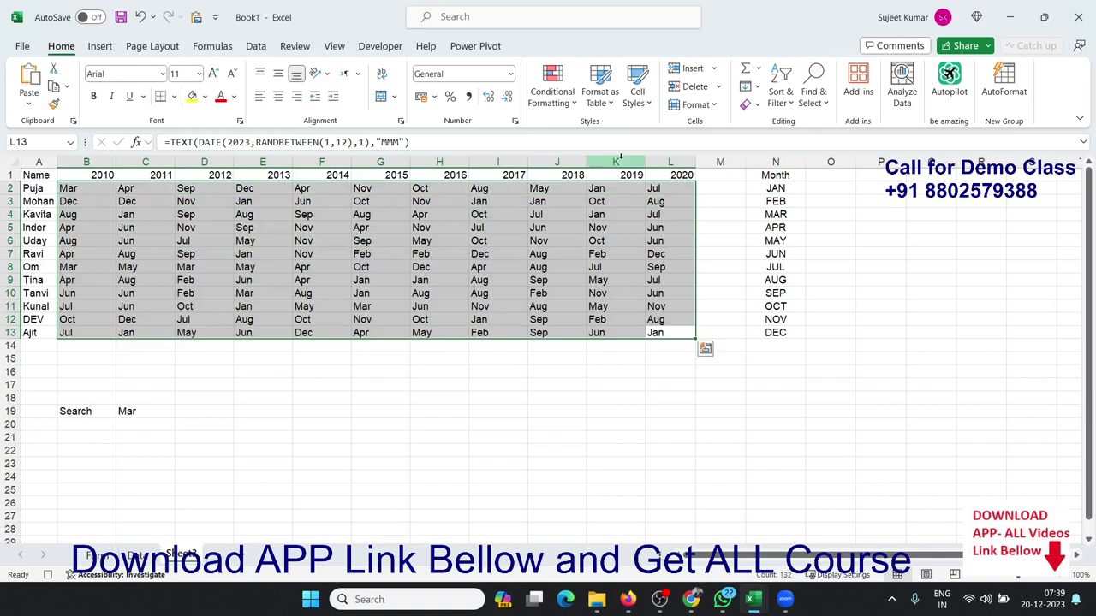
left_click(553, 98)
mouse_move(616, 131)
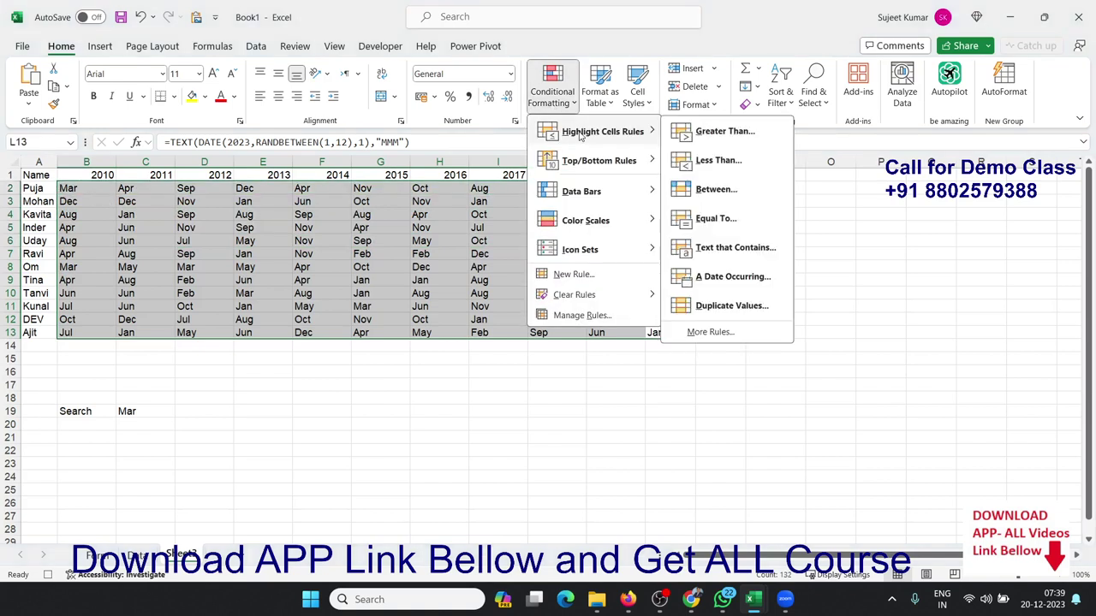
left_click(723, 218)
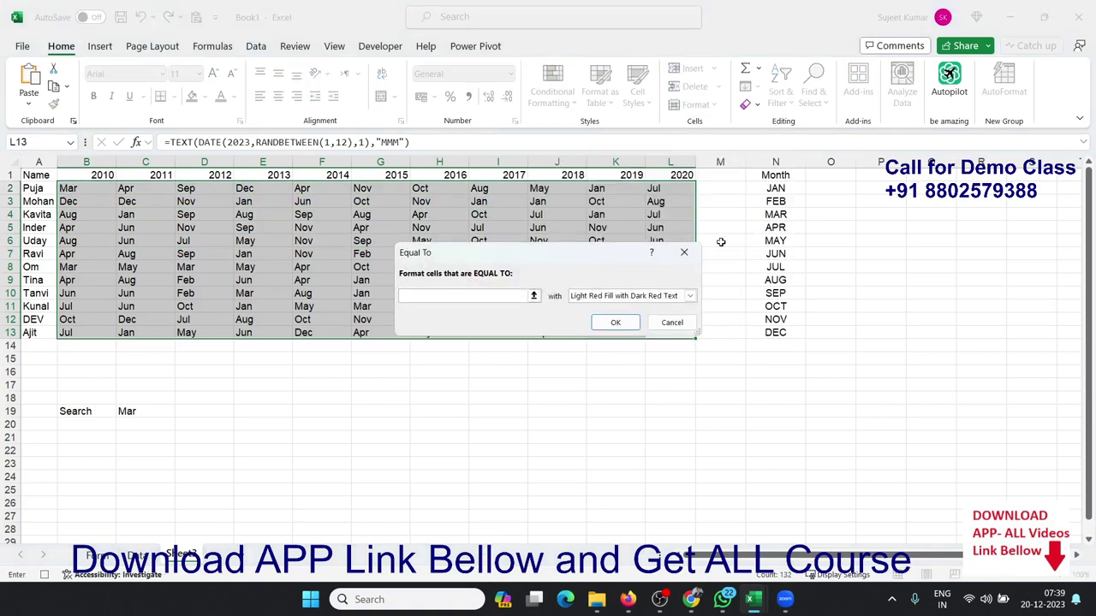
type("JAn")
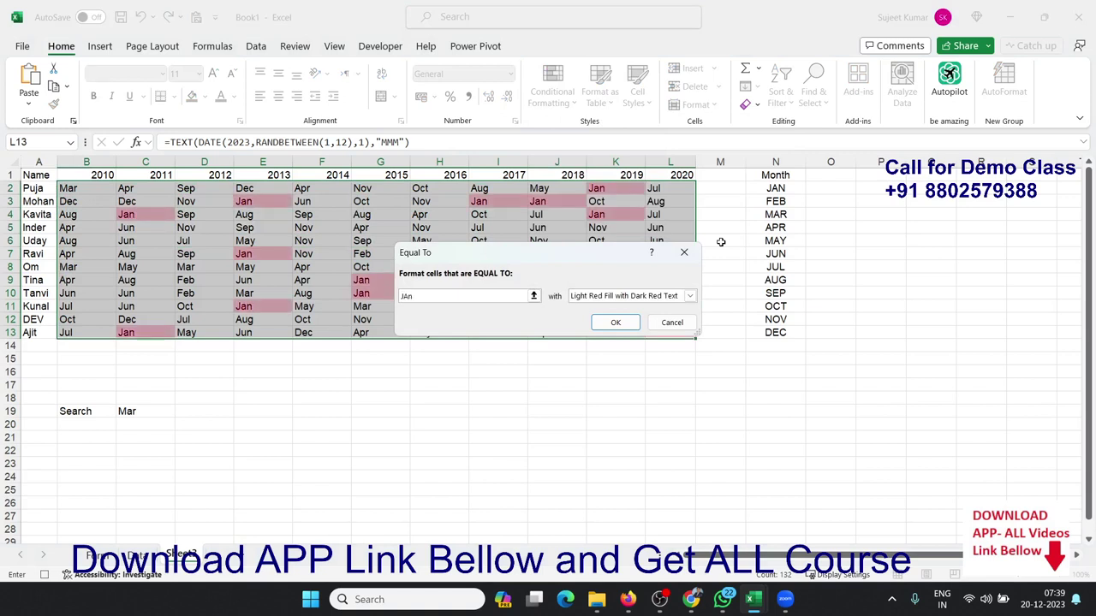
key("BackSpace")
key("BackSpace")
type("n")
Give the Jan rule a custom light green fill and apply it
left_click(689, 295)
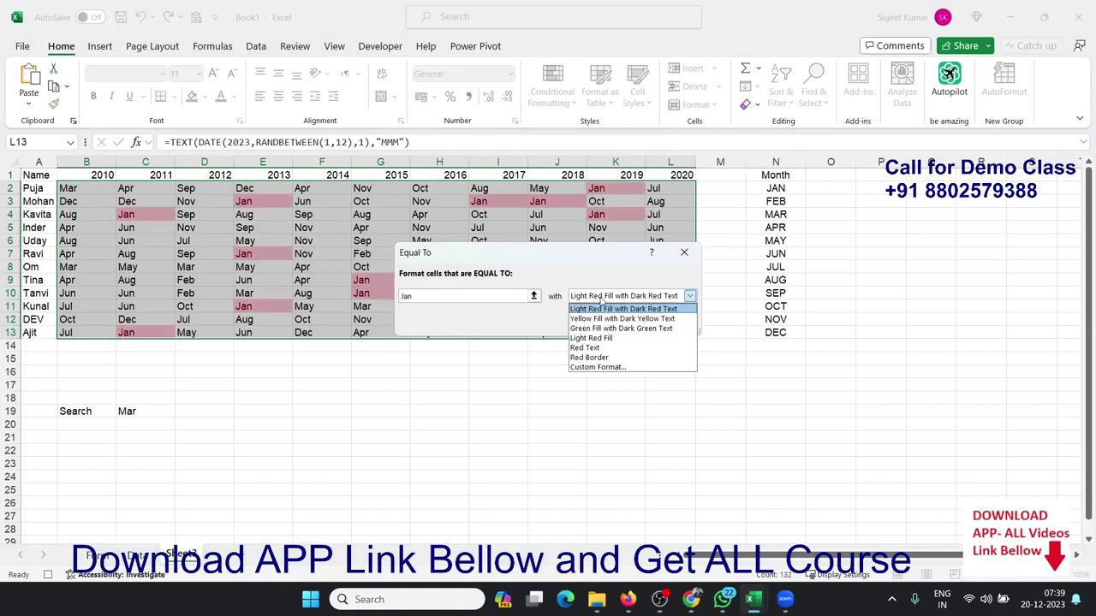
left_click(599, 366)
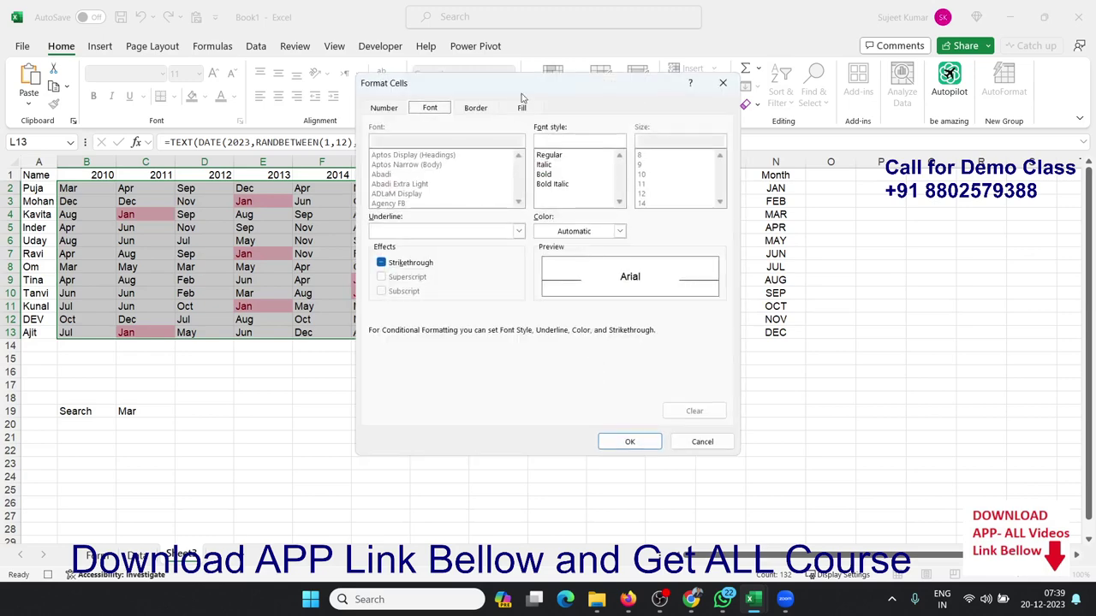
left_click(522, 107)
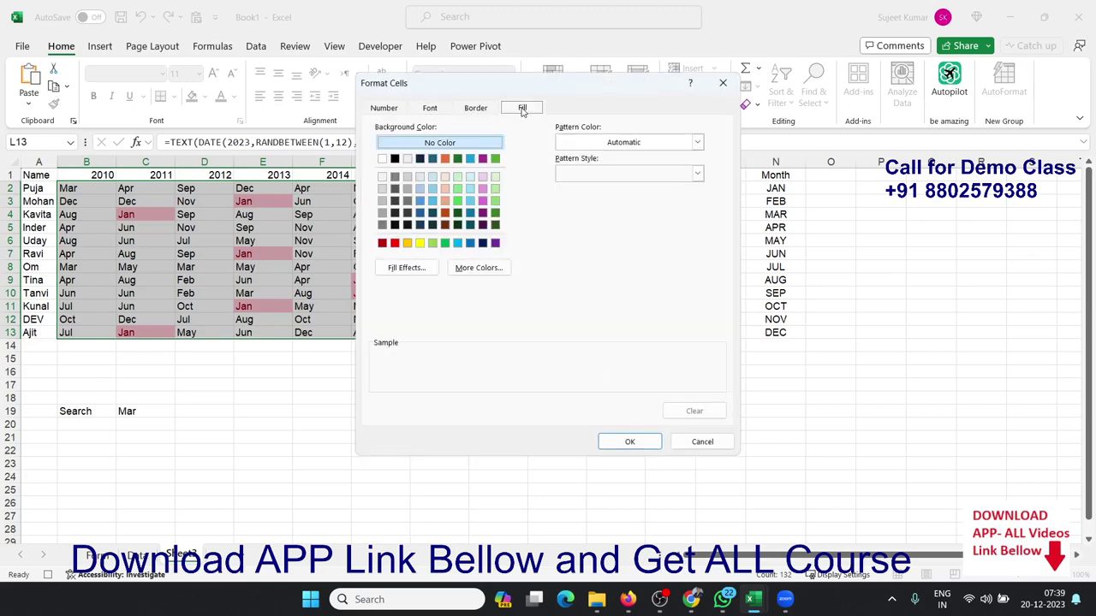
left_click(433, 244)
left_click(630, 442)
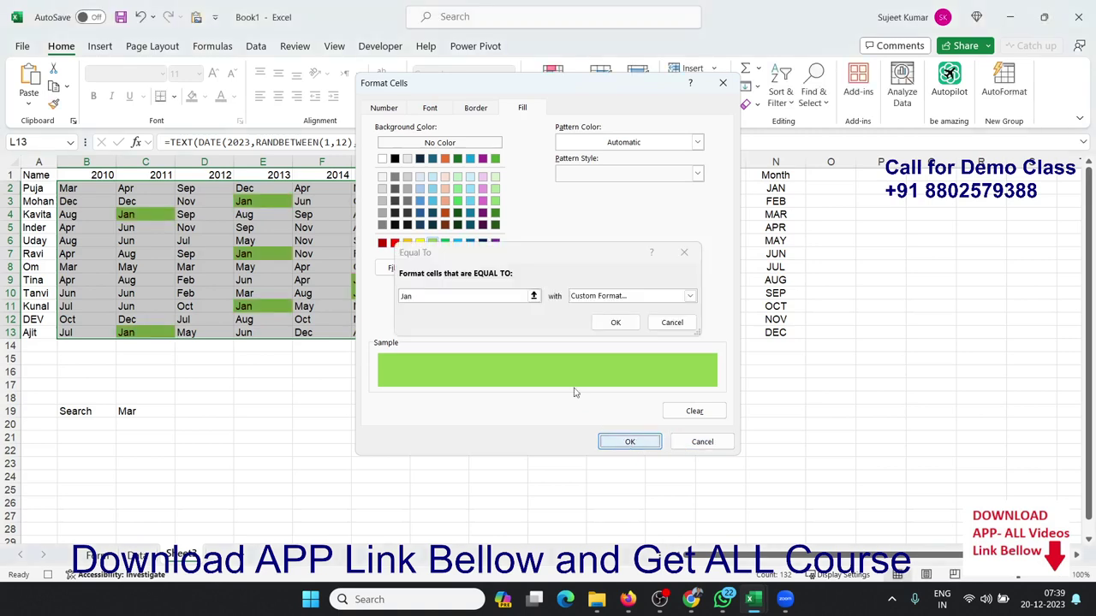
left_click(614, 322)
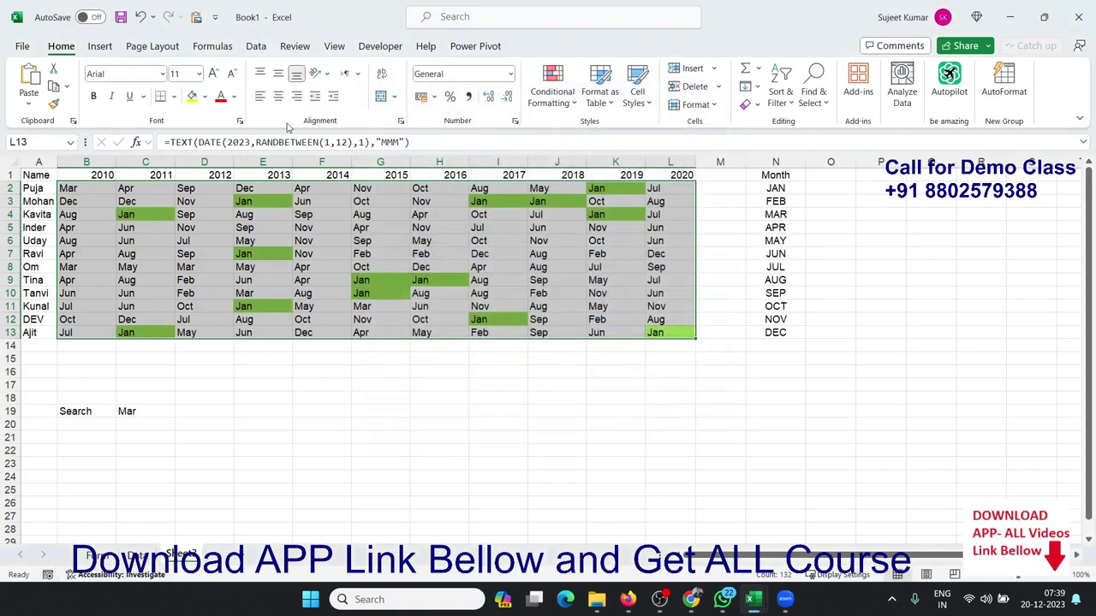
Open Macro1's code in Module2 of the VBA editor and highlight its Jan criterion
left_click(380, 46)
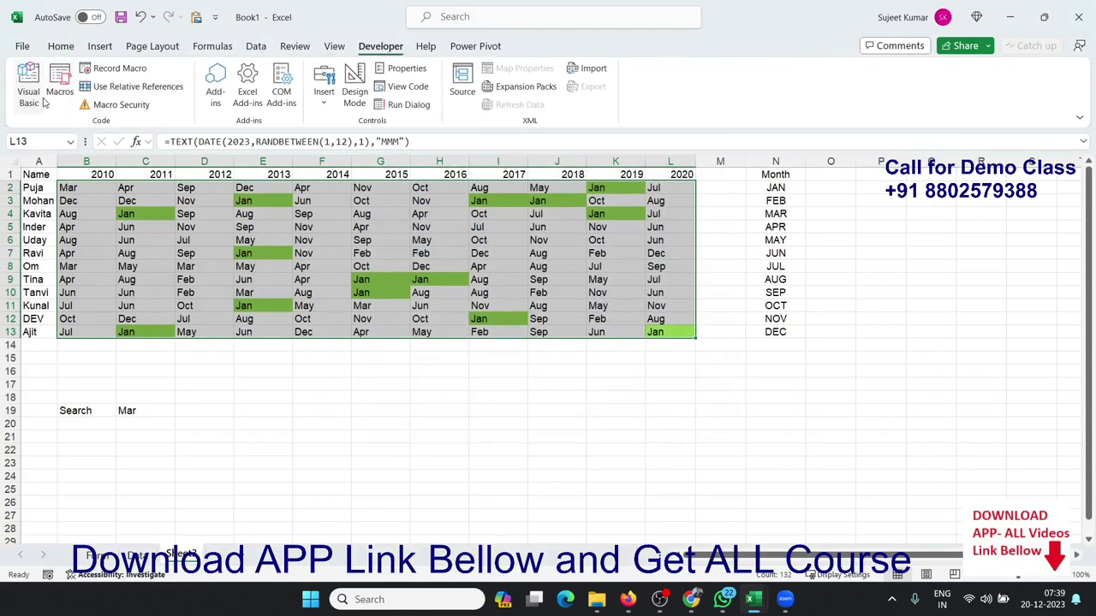
left_click(42, 100)
double_click(75, 204)
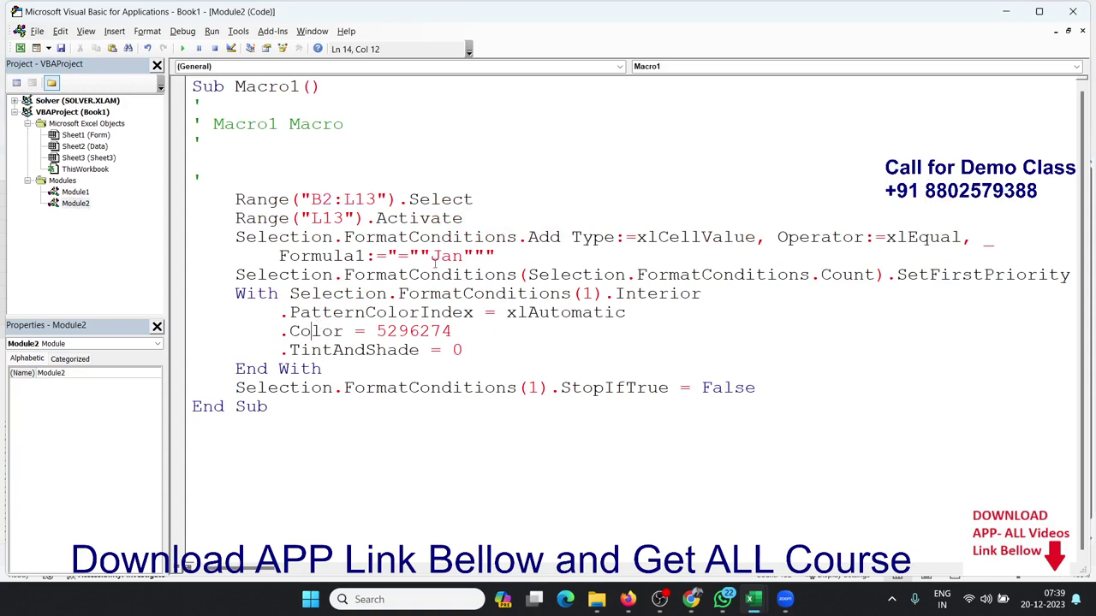
left_click_drag(494, 255, 390, 249)
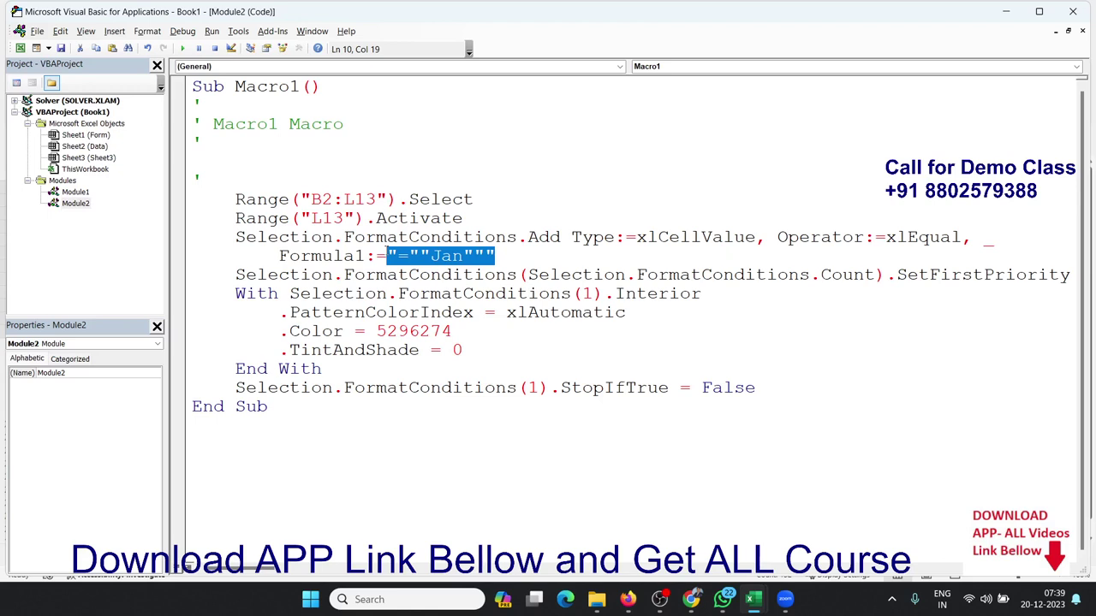
left_click(395, 259)
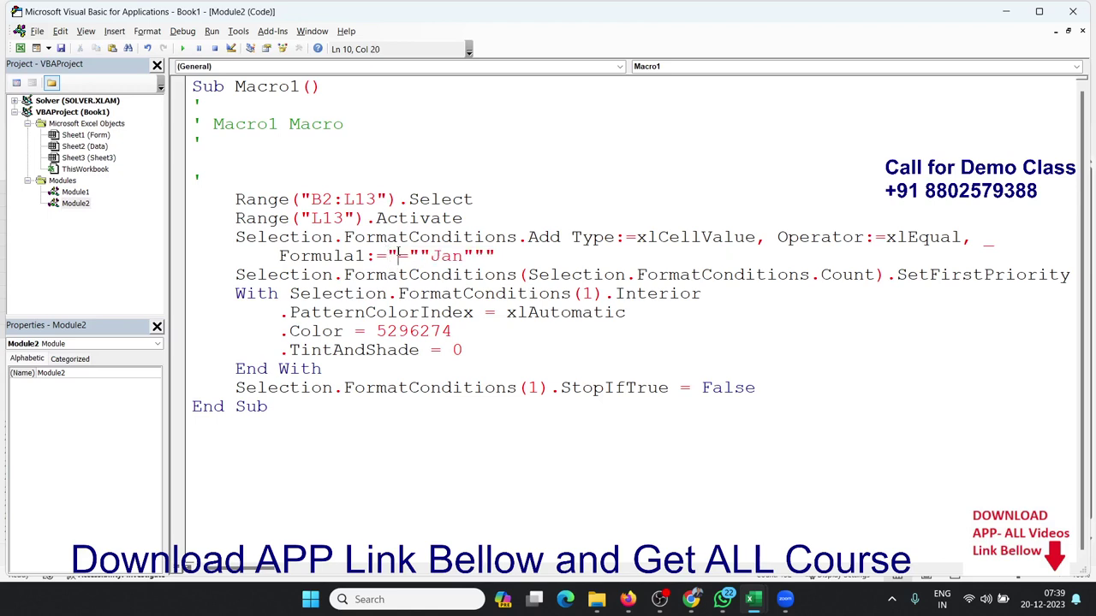
Walk through Macro1's SetFirstPriority, TintAndShade, Interior colour and StopIfTrue lines
left_click(344, 387)
left_click(433, 220)
left_click(399, 273)
left_click(258, 238)
left_click(279, 274)
left_click(326, 351)
left_click(238, 389)
left_click(475, 293)
left_click(440, 277)
left_click(237, 238)
Highlight the FormatConditions references, then close the VBA editor
double_click(430, 275)
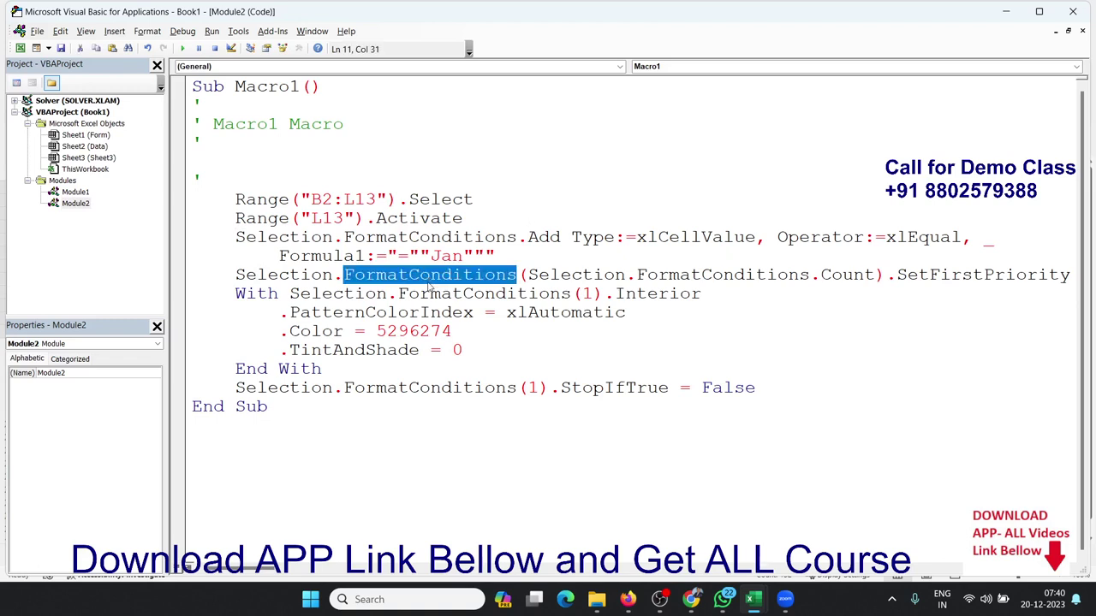
double_click(428, 293)
double_click(605, 295)
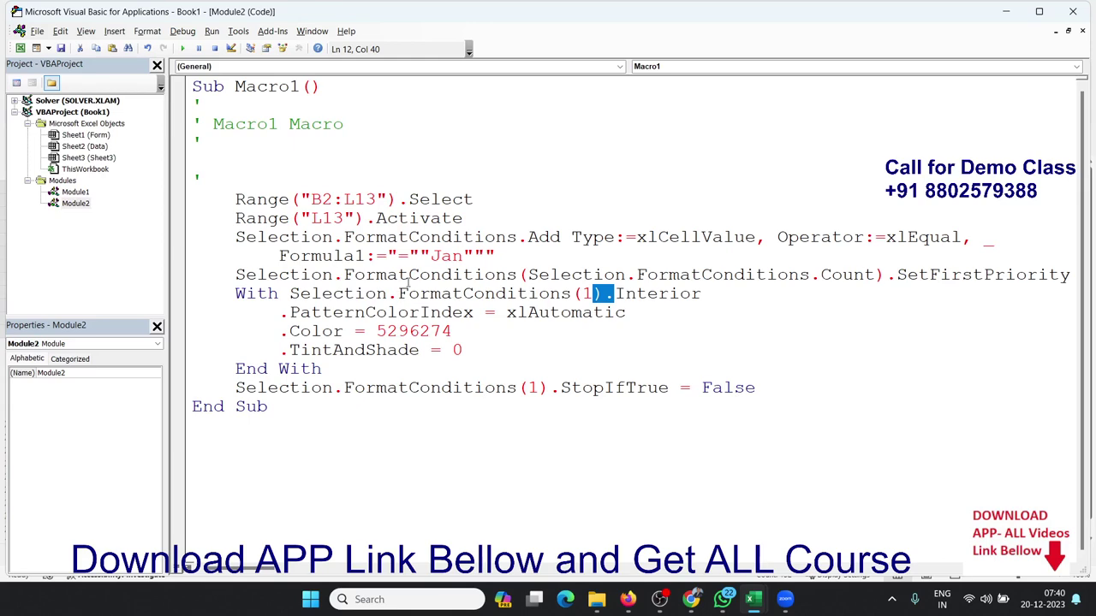
left_click(451, 238)
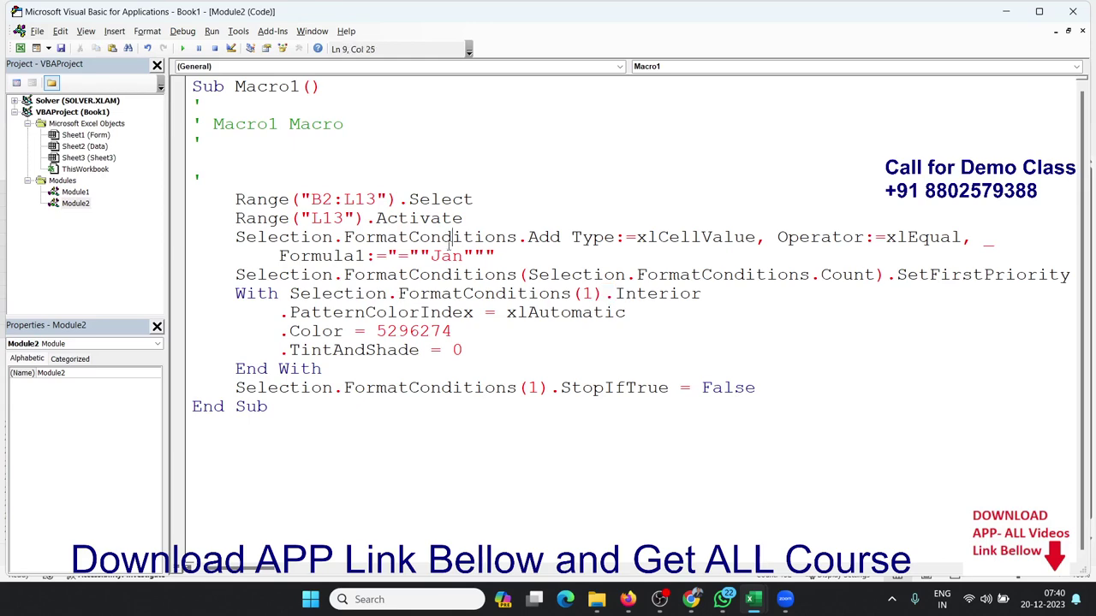
left_click(1072, 11)
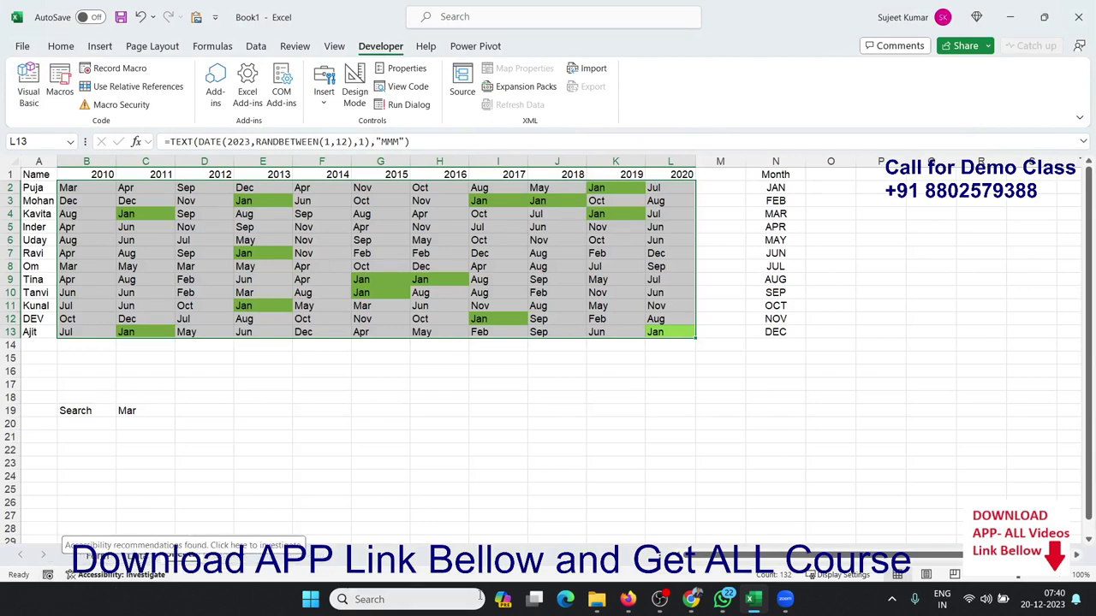
mouse_move(761, 600)
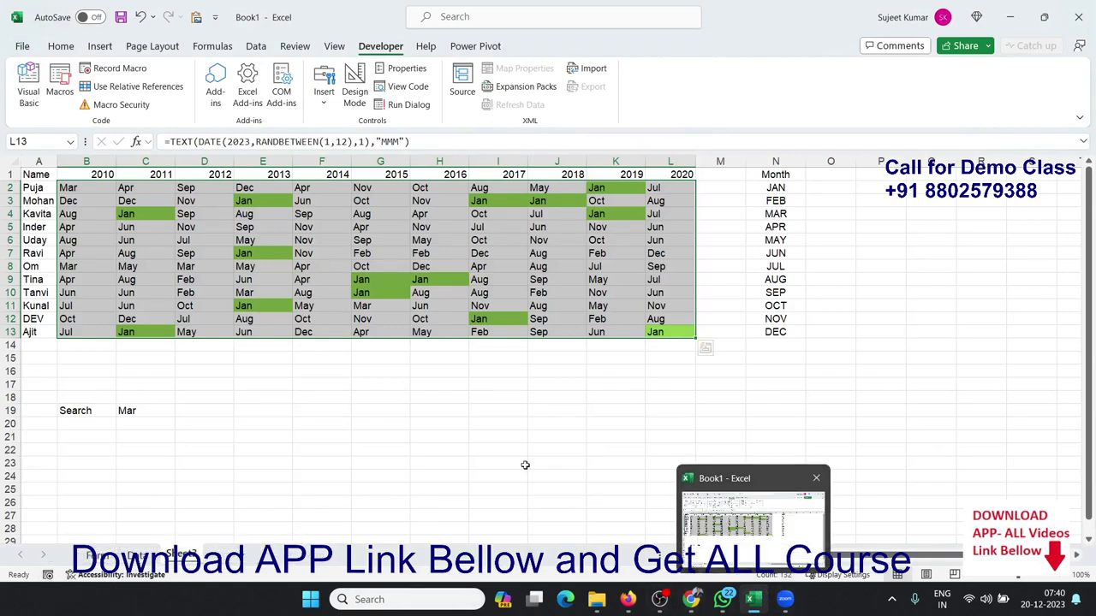
left_click(28, 92)
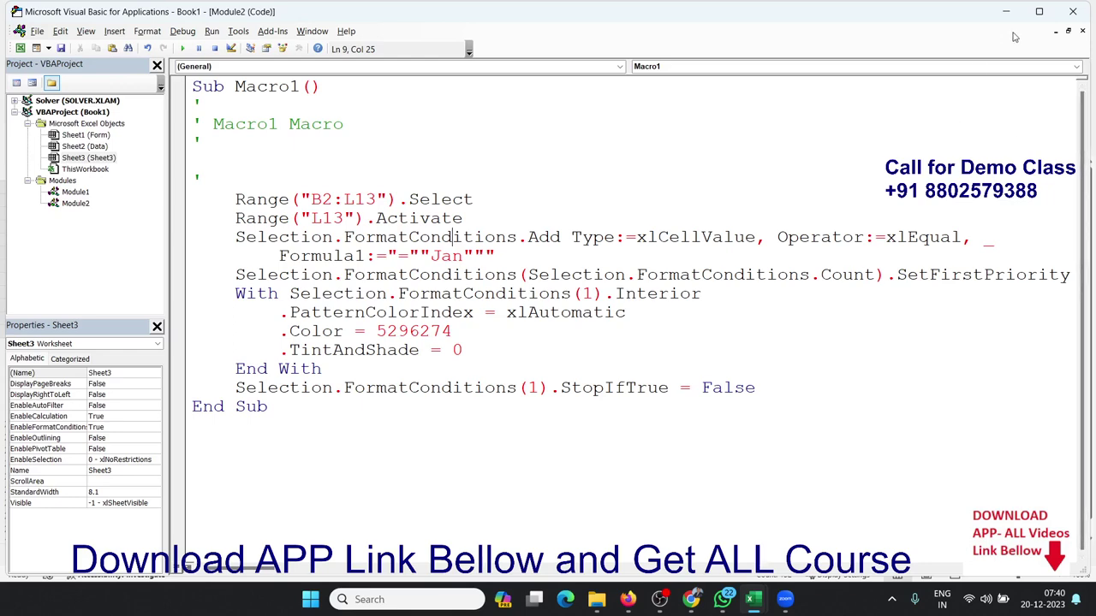
left_click(1069, 16)
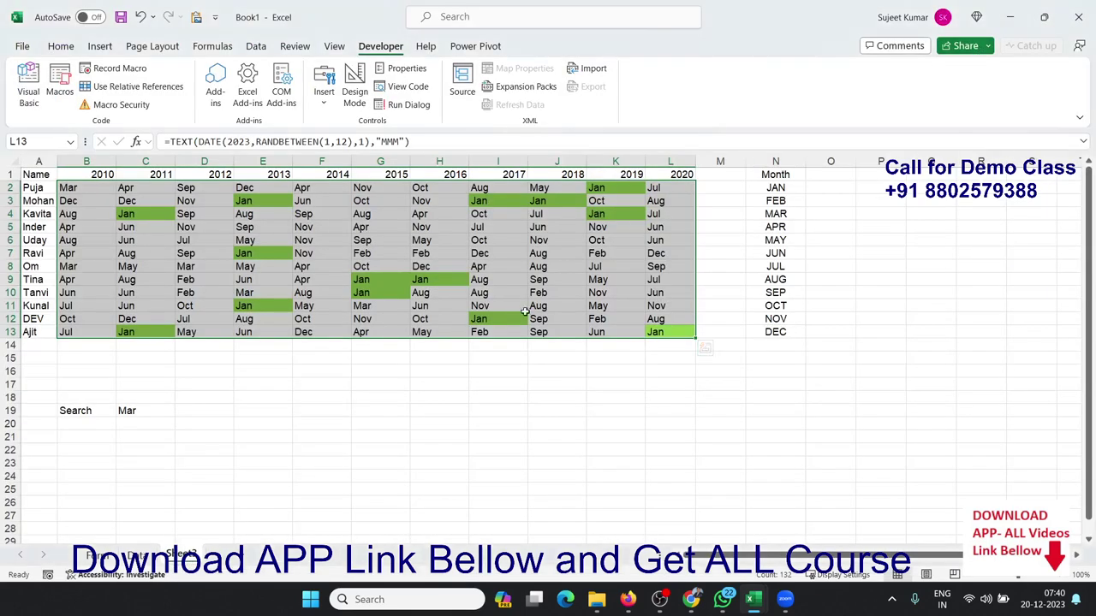
Start recording a new macro and select the grid range
left_click(47, 578)
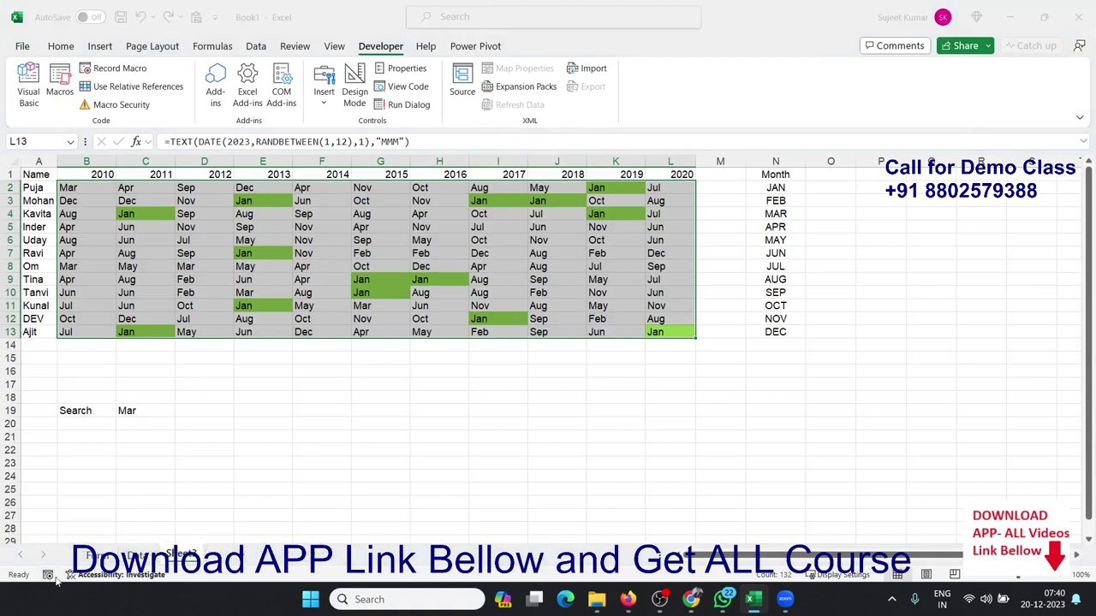
left_click(634, 362)
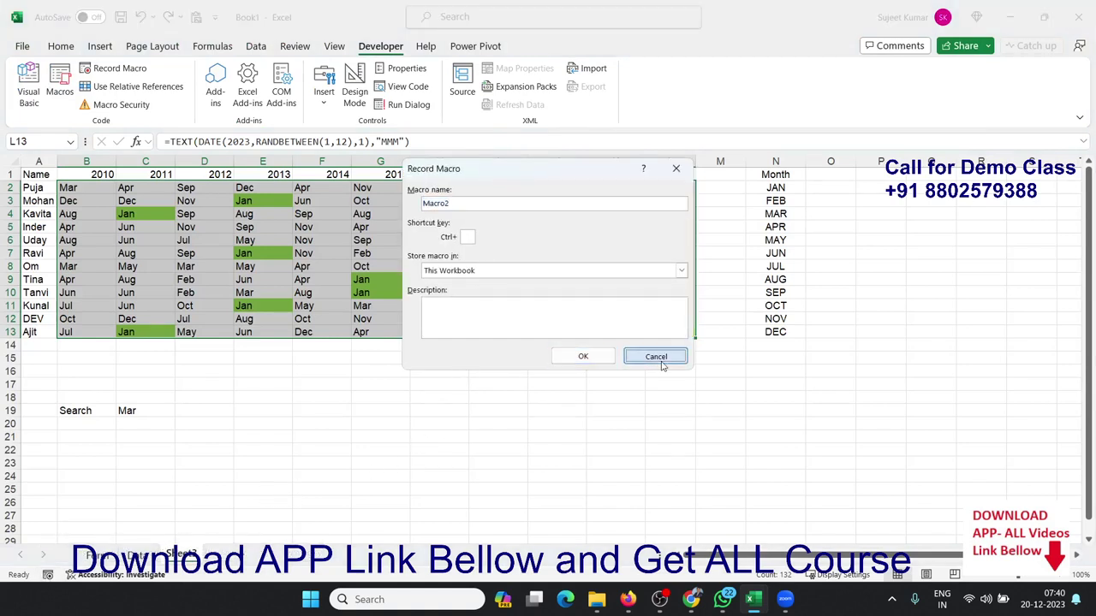
left_click(47, 573)
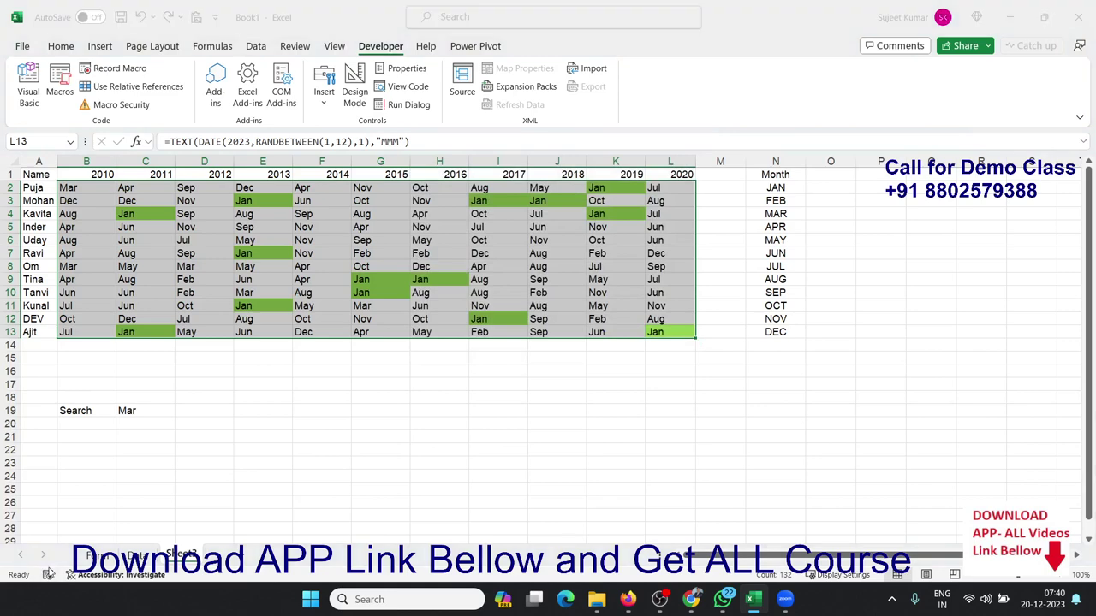
left_click(572, 357)
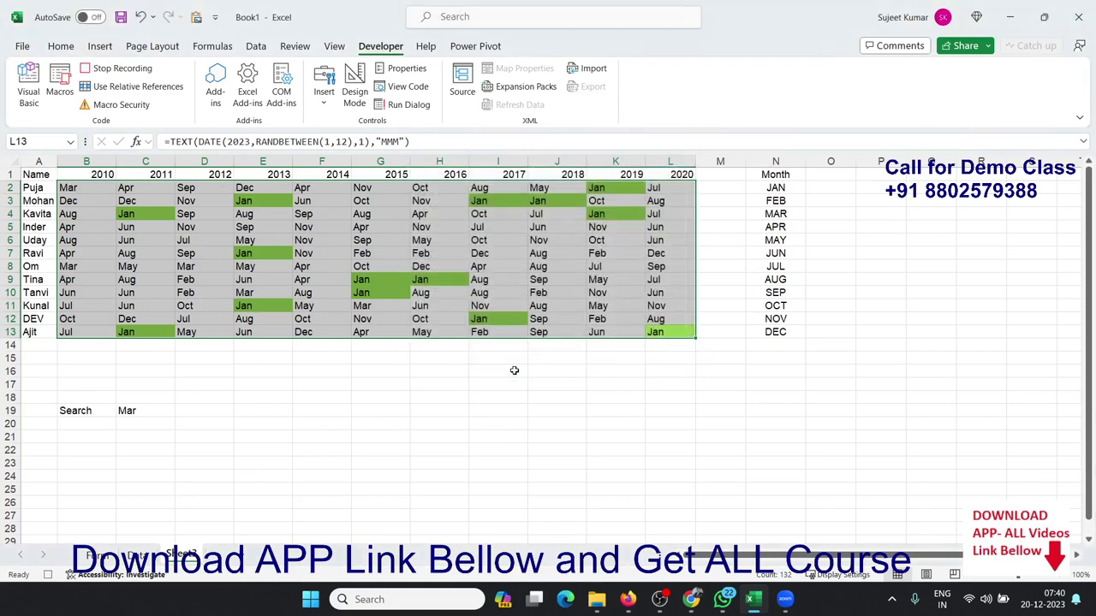
left_click(513, 371)
mouse_move(75, 188)
left_mouse_down()
mouse_move(333, 235)
mouse_move(681, 330)
left_mouse_up()
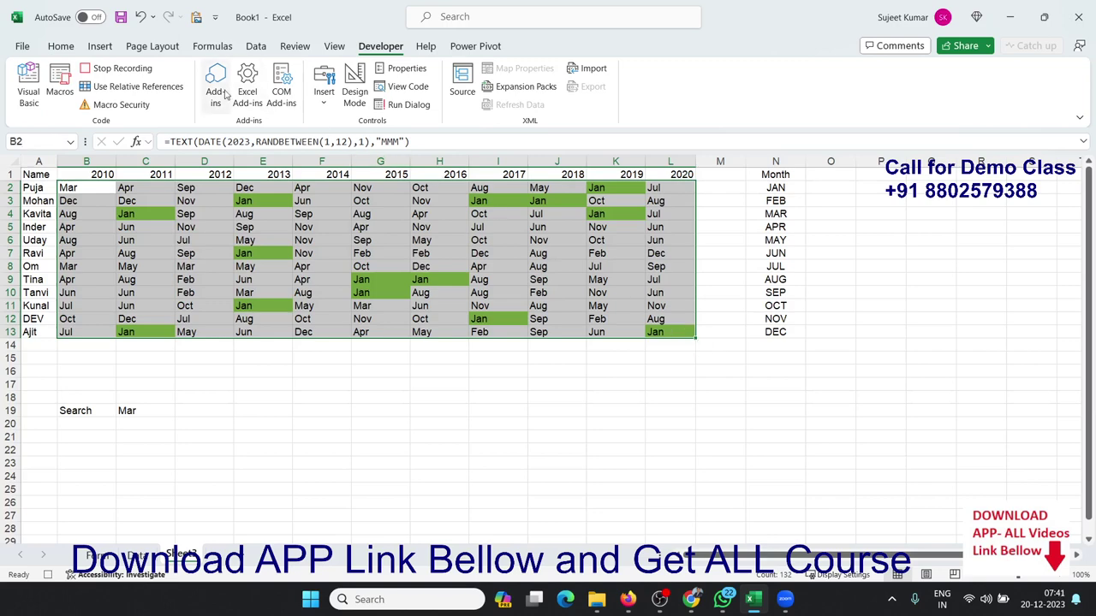
Clear conditional formatting rules from the entire sheet
left_click(60, 45)
left_click(589, 96)
left_click(575, 103)
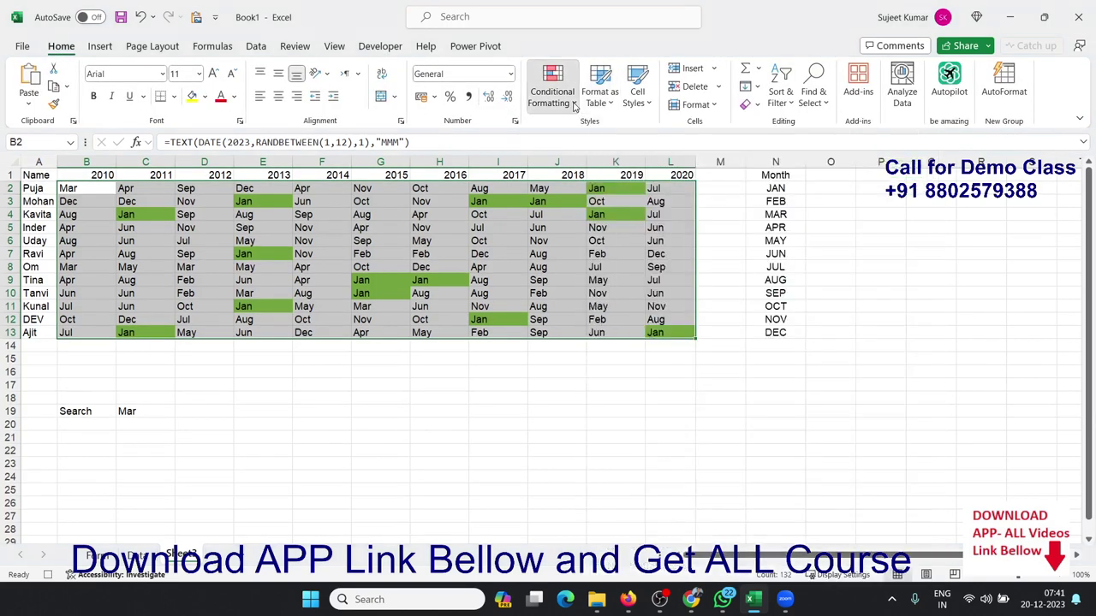
left_click(575, 103)
mouse_move(606, 294)
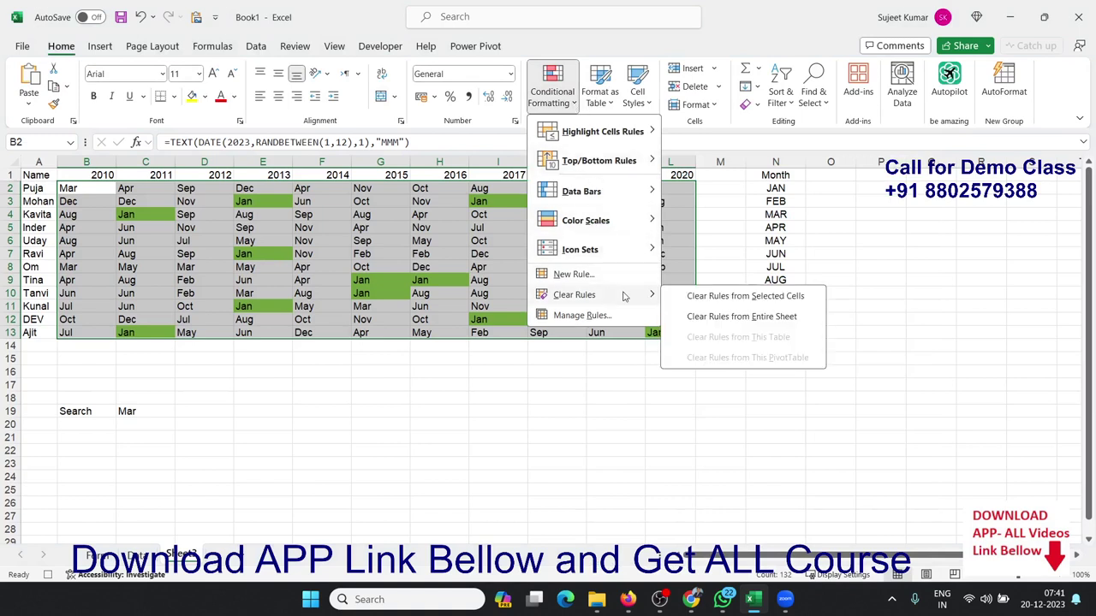
left_click(698, 315)
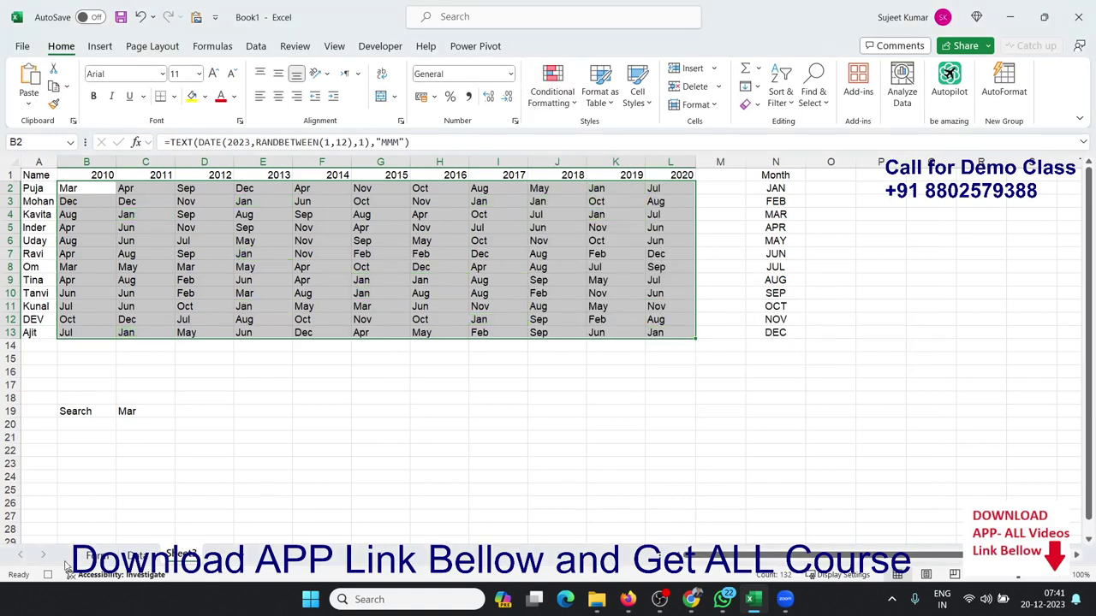
Stop the macro recording and switch to the Developer tab
left_click(48, 575)
mouse_move(686, 583)
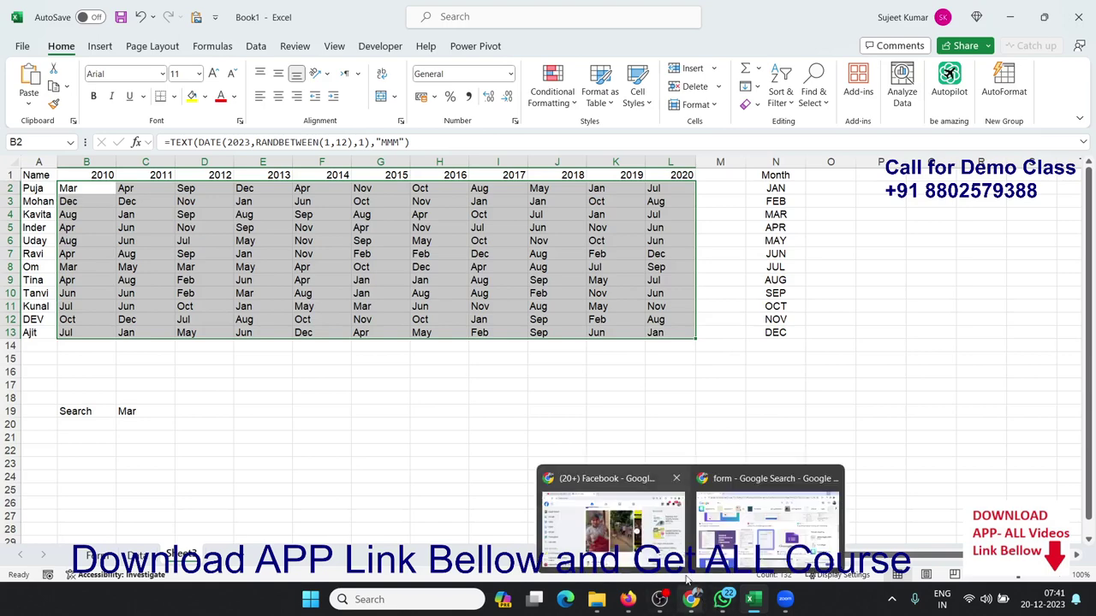
left_click(262, 292)
left_click(380, 45)
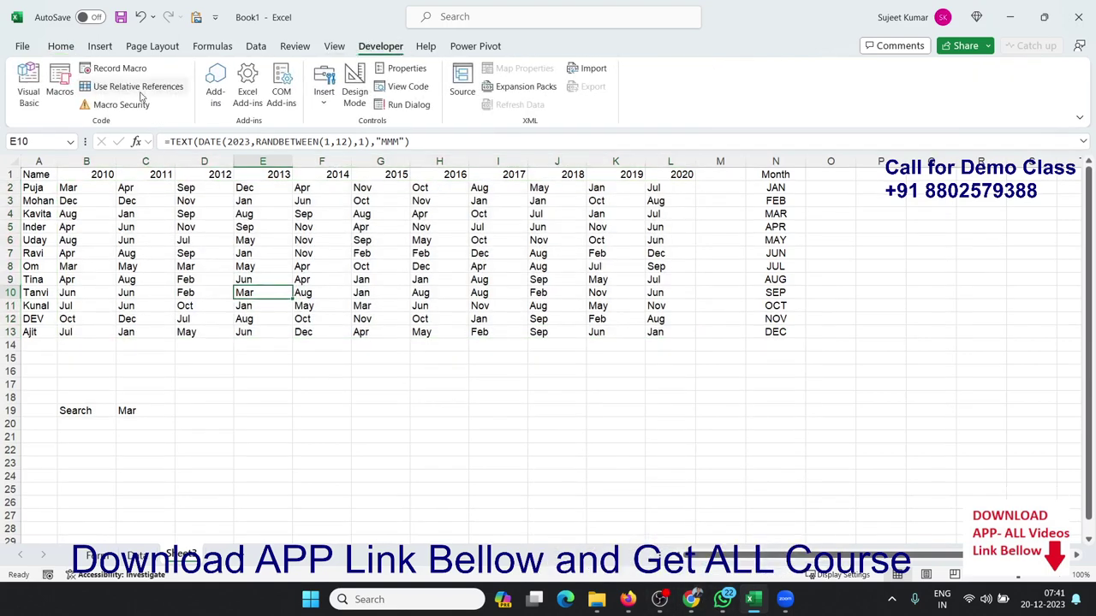
Highlight Macro2's Cells.FormatConditions.Delete statement in the VBA editor
left_click(28, 91)
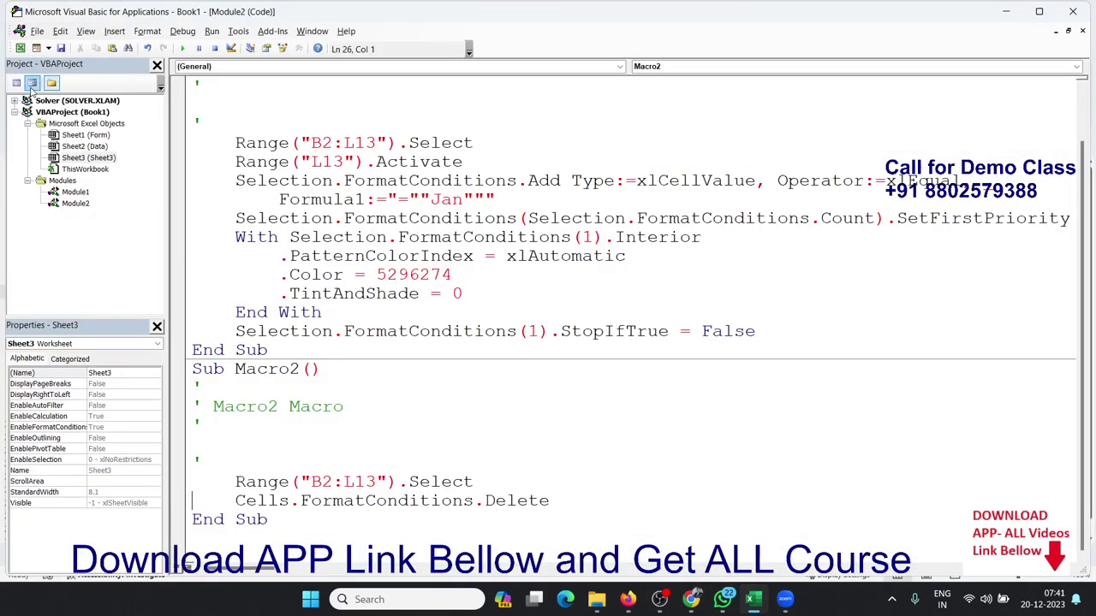
double_click(411, 502)
left_click(555, 502)
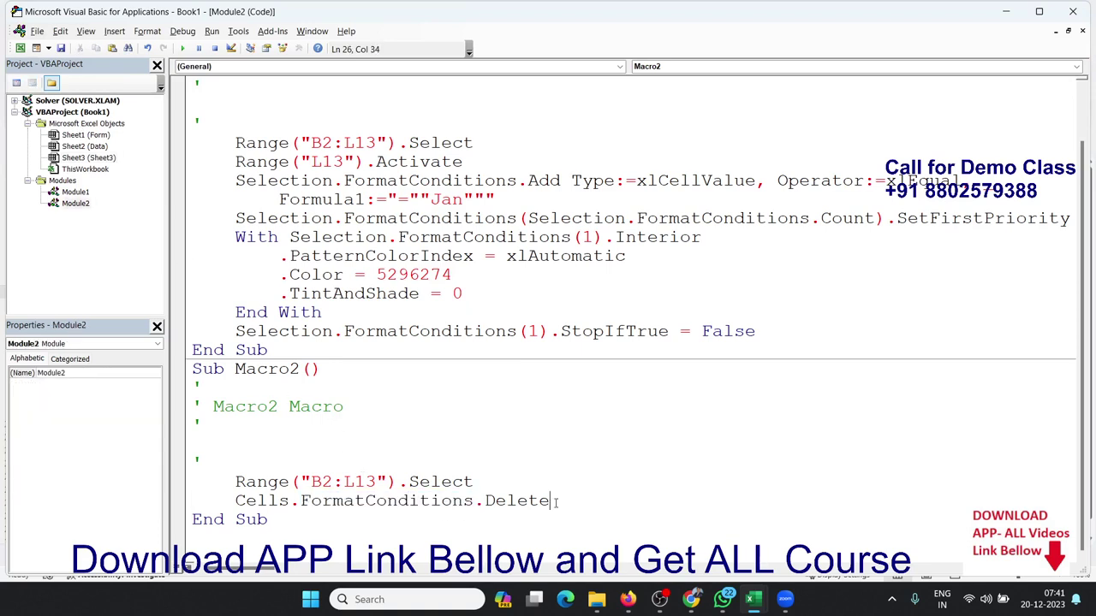
left_click_drag(557, 502, 440, 502)
double_click(388, 502)
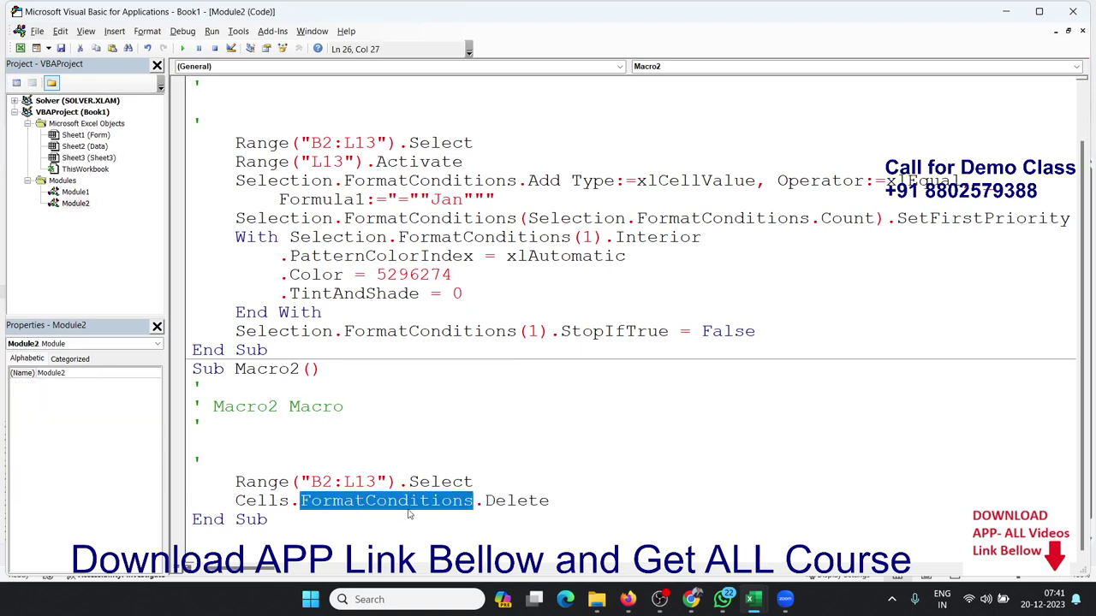
left_click(551, 509)
left_click_drag(550, 505, 313, 502)
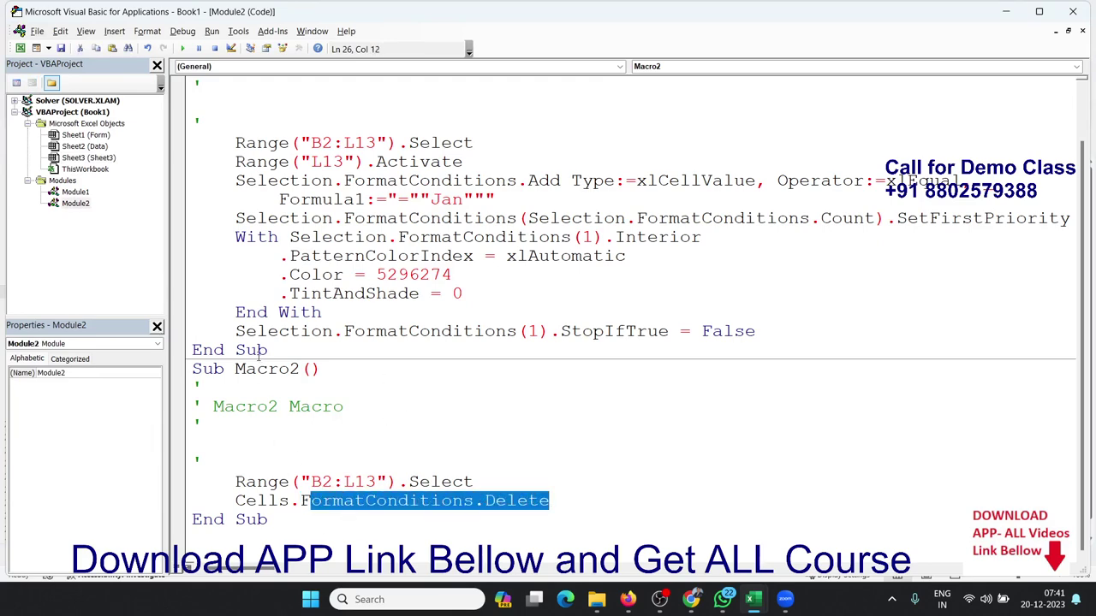
Open Sheet3's empty code window
scroll(259, 353, "up", 1)
scroll(260, 330, "down", 1)
double_click(78, 158)
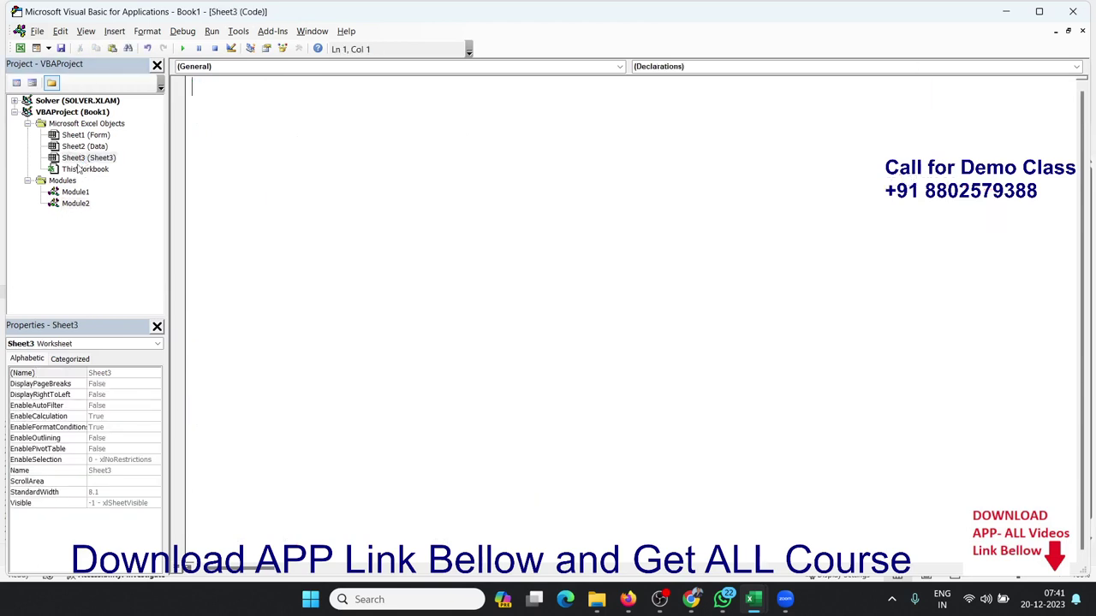
Insert an empty Worksheet_SelectionChange procedure into Sheet3's code
left_click(216, 67)
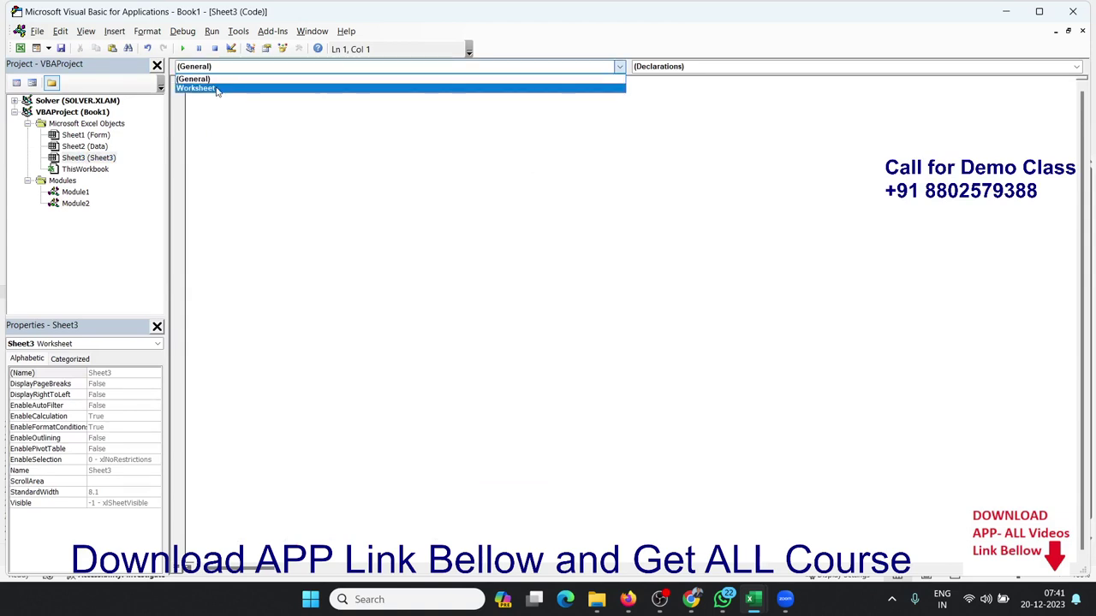
left_click(217, 89)
key("Return")
key("Return")
key("Return")
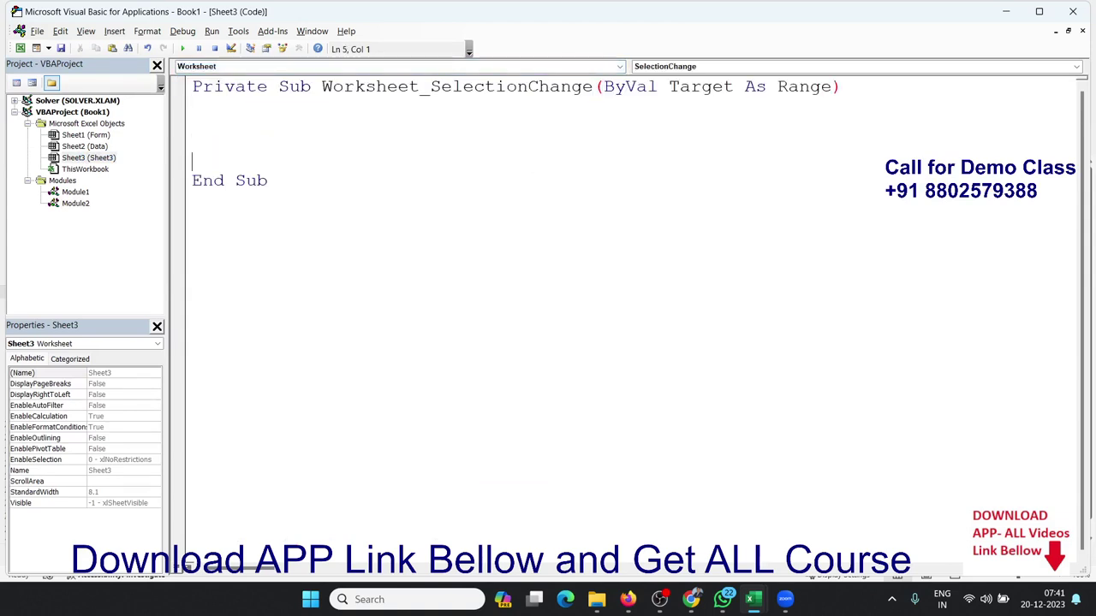
Paste Macro1's FormatConditions block from Module2 into the SelectionChange procedure
double_click(86, 205)
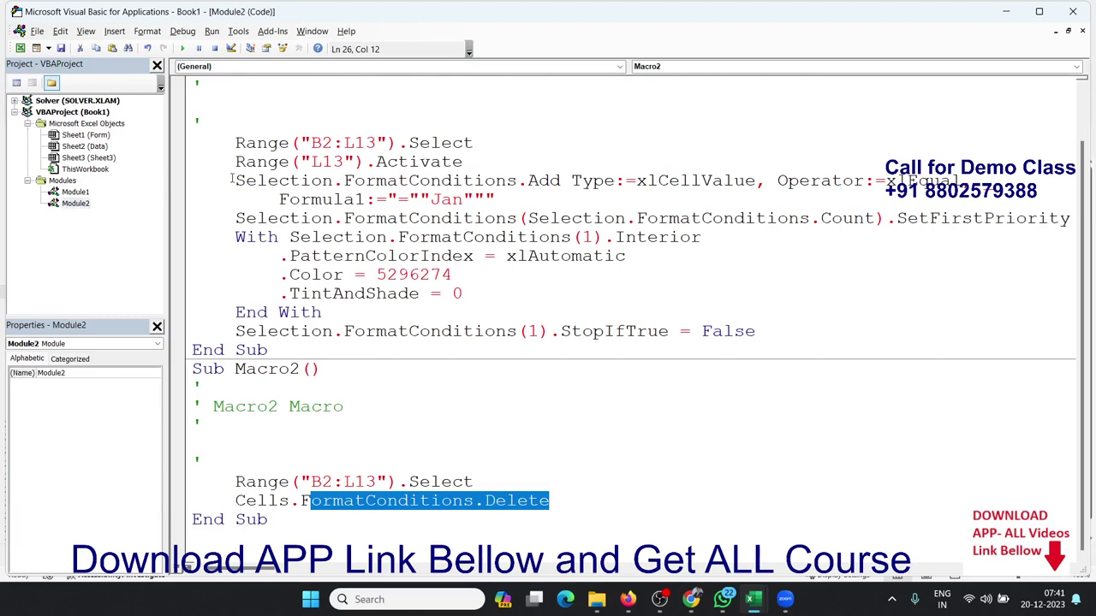
left_click_drag(236, 180, 481, 310)
key("ctrl+c")
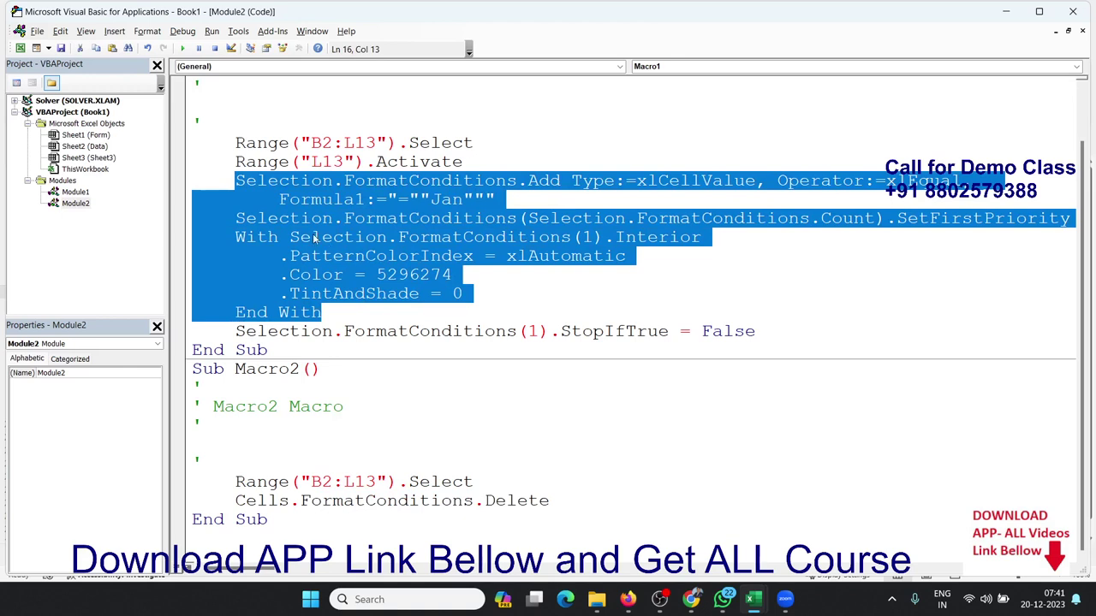
double_click(78, 192)
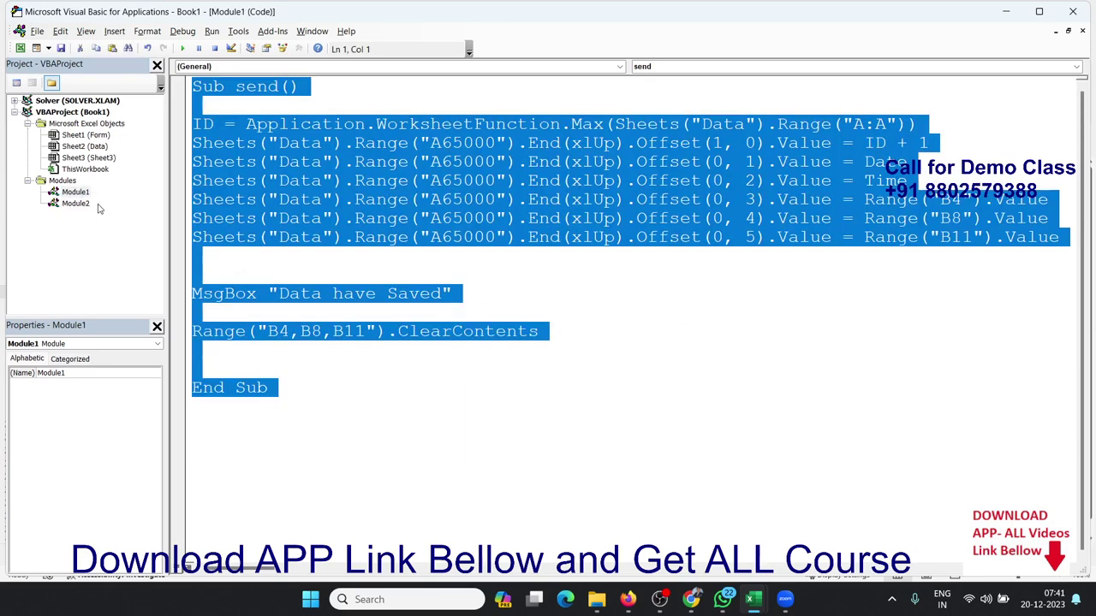
double_click(79, 204)
scroll(299, 296, "up", 1)
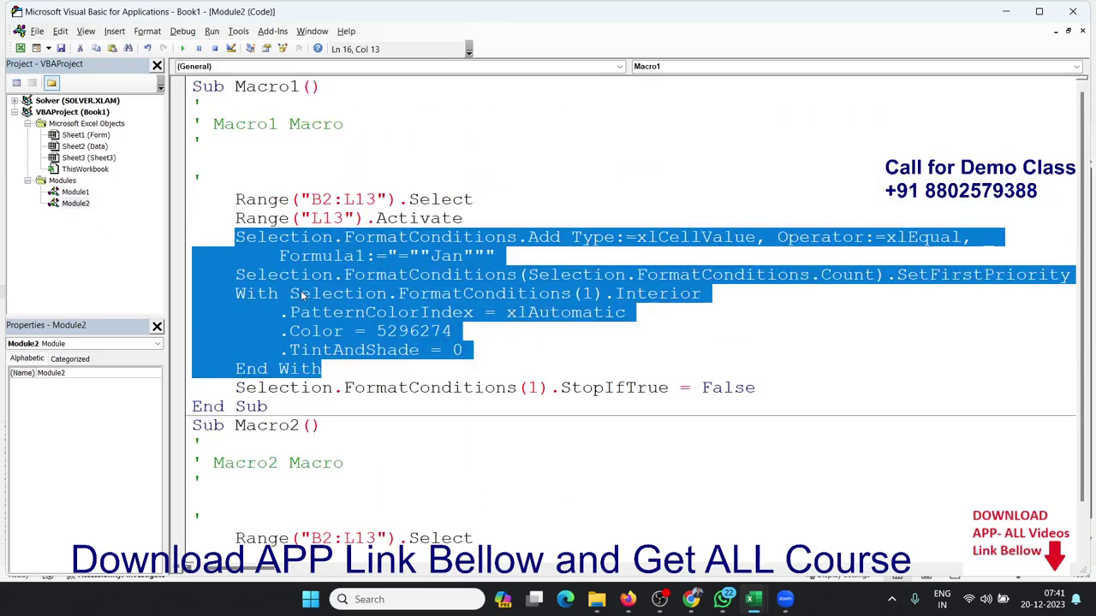
scroll(302, 295, "down", 1)
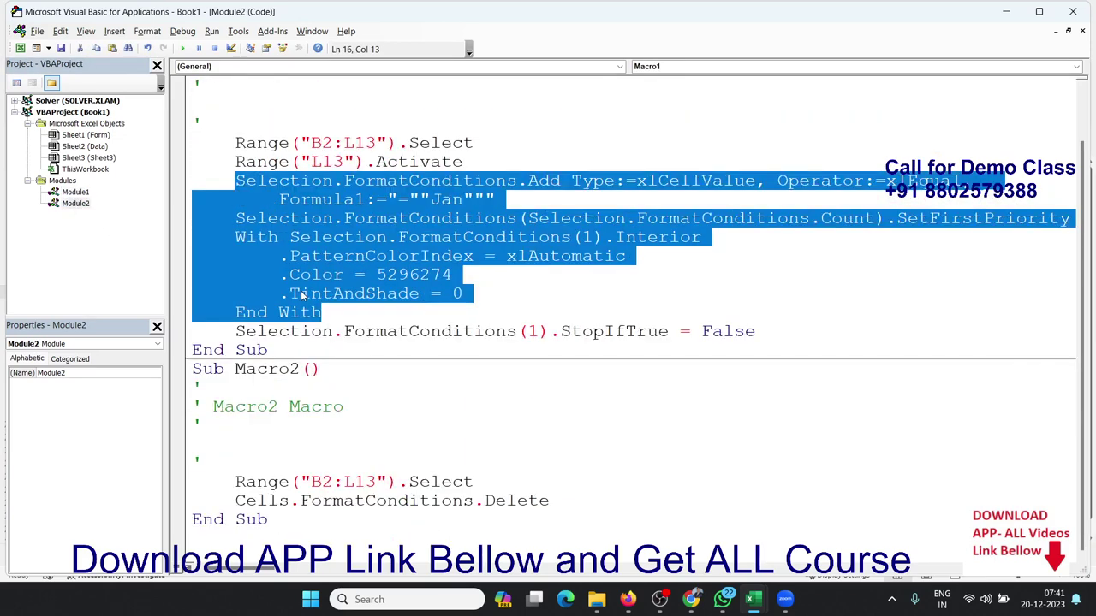
double_click(89, 158)
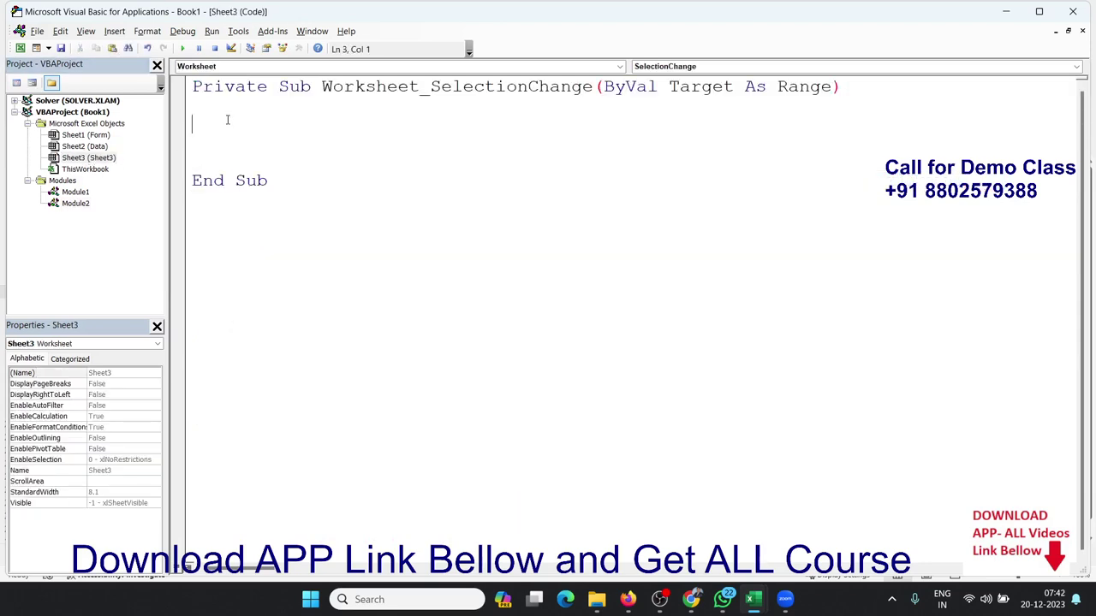
key("ctrl+v")
Select Macro1's Range("B2:L13") reference and return to Sheet3's code
left_click(223, 180)
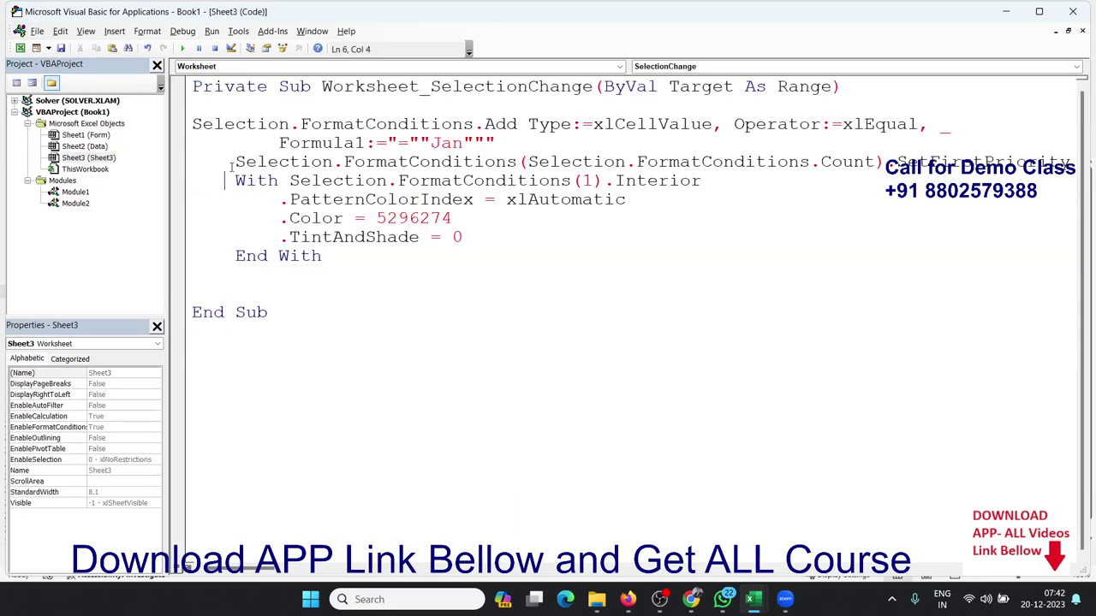
double_click(75, 203)
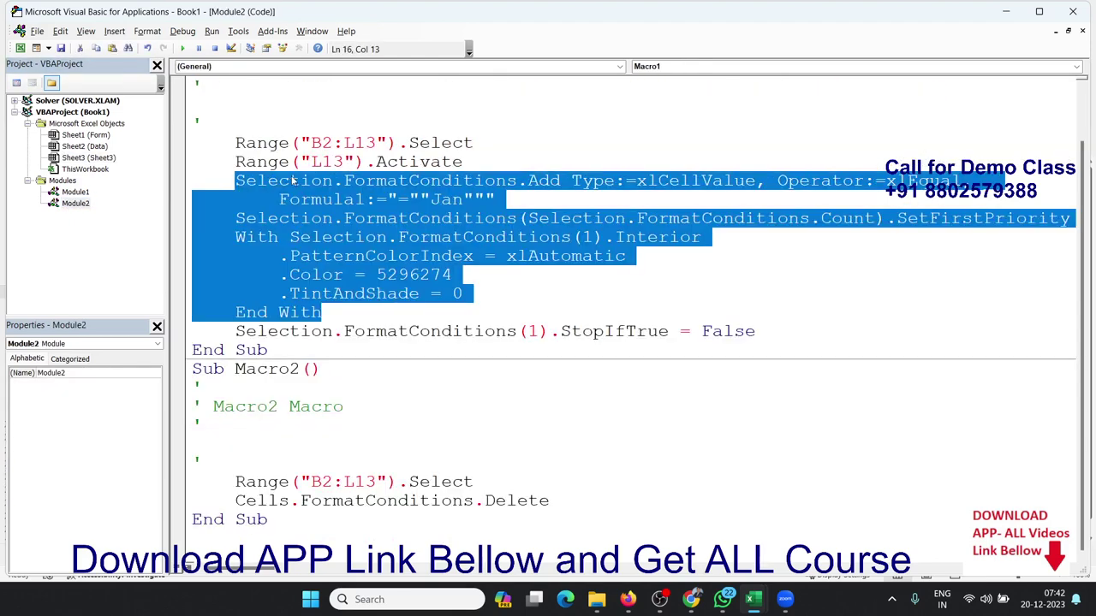
left_click_drag(399, 143, 236, 142)
key("ctrl+c")
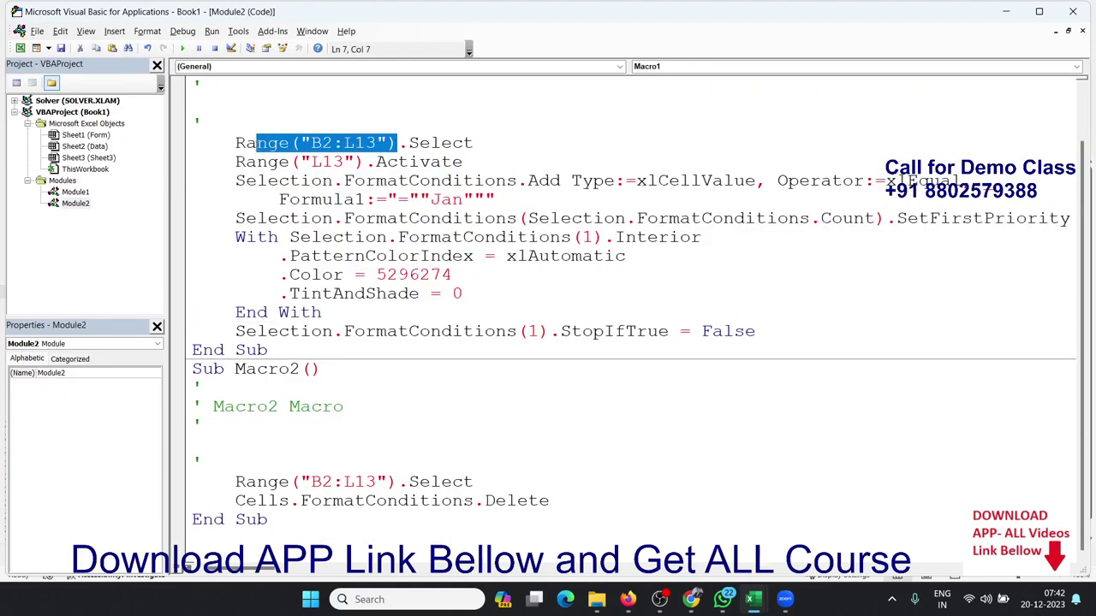
double_click(77, 192)
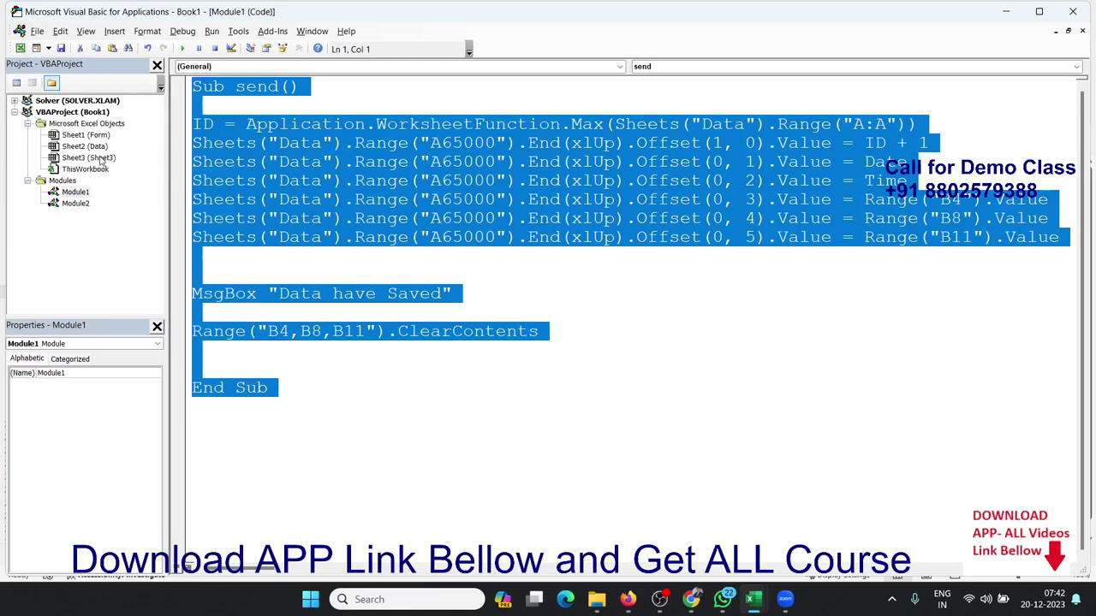
double_click(101, 159)
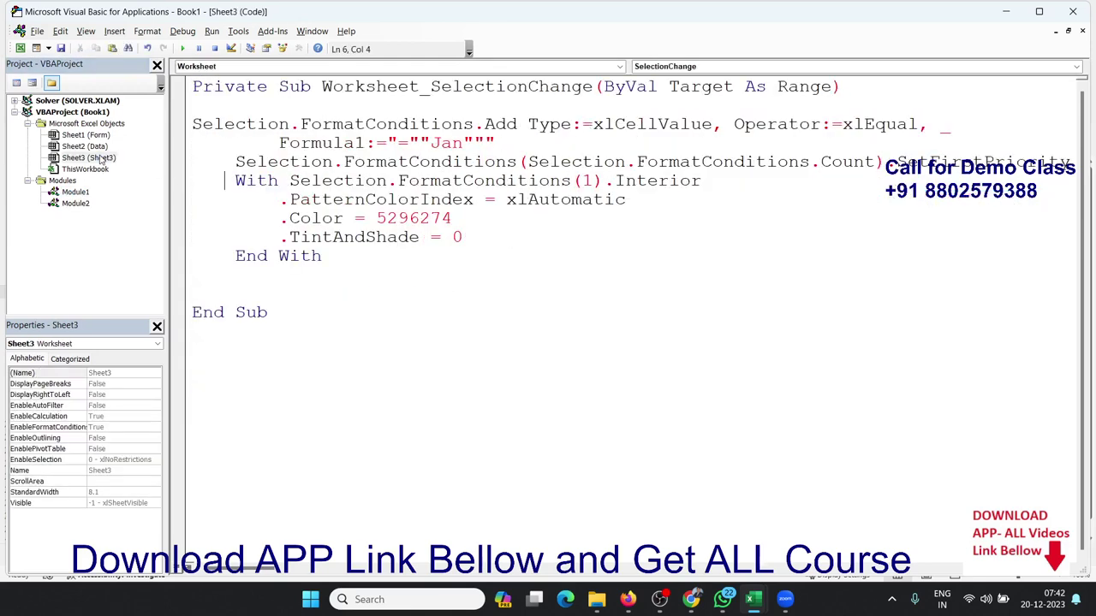
Replace Selection with Range("B2:L13") on the Add and With lines and delete SetFirstPriority
double_click(213, 125)
key("ctrl+v")
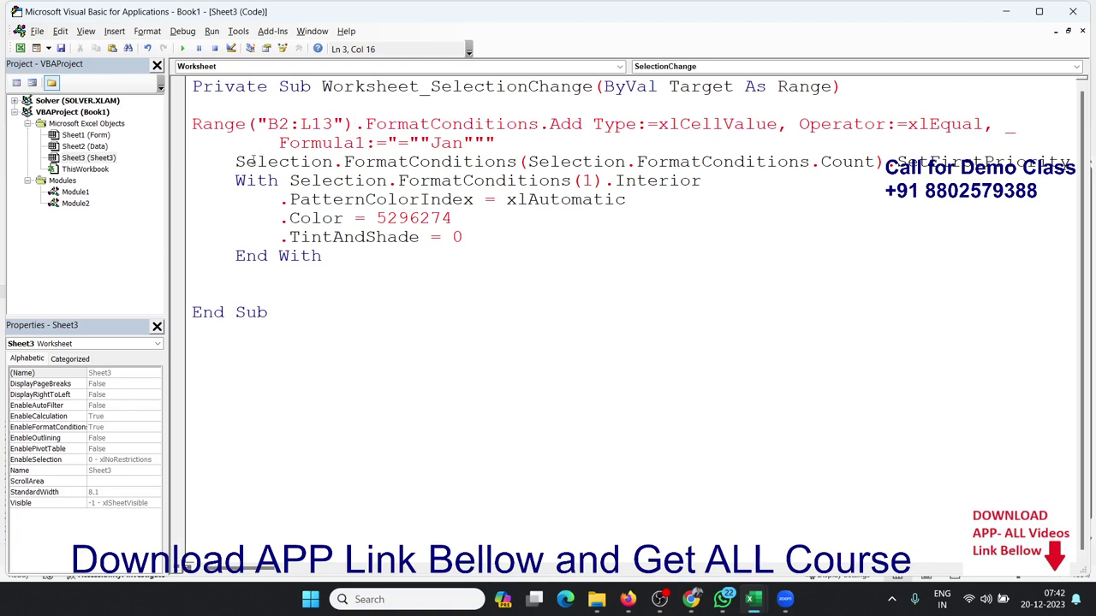
left_click_drag(235, 162, 1070, 161)
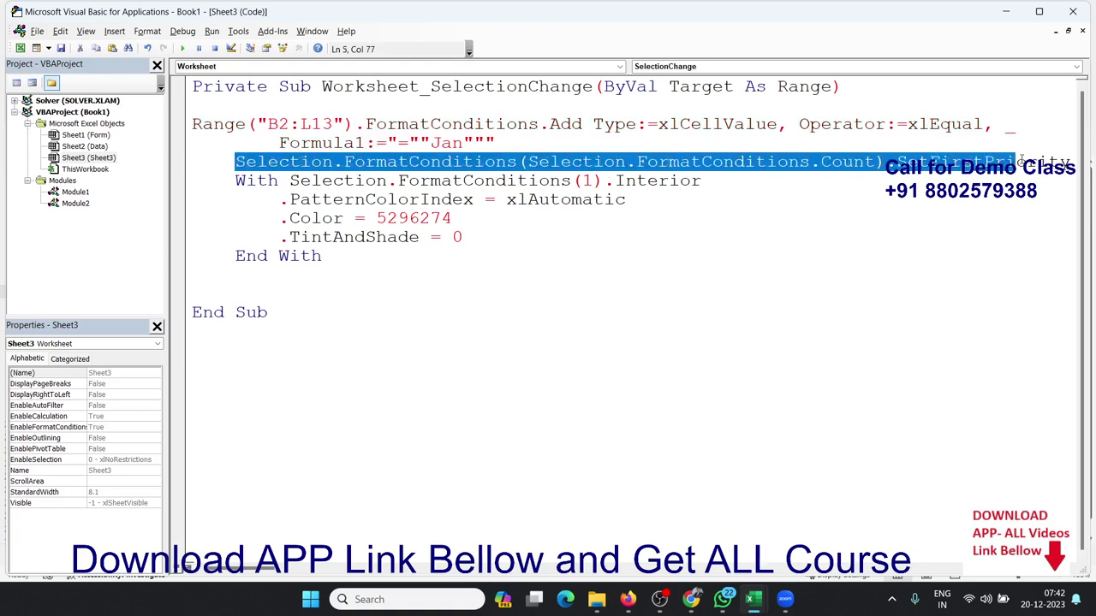
key("Delete")
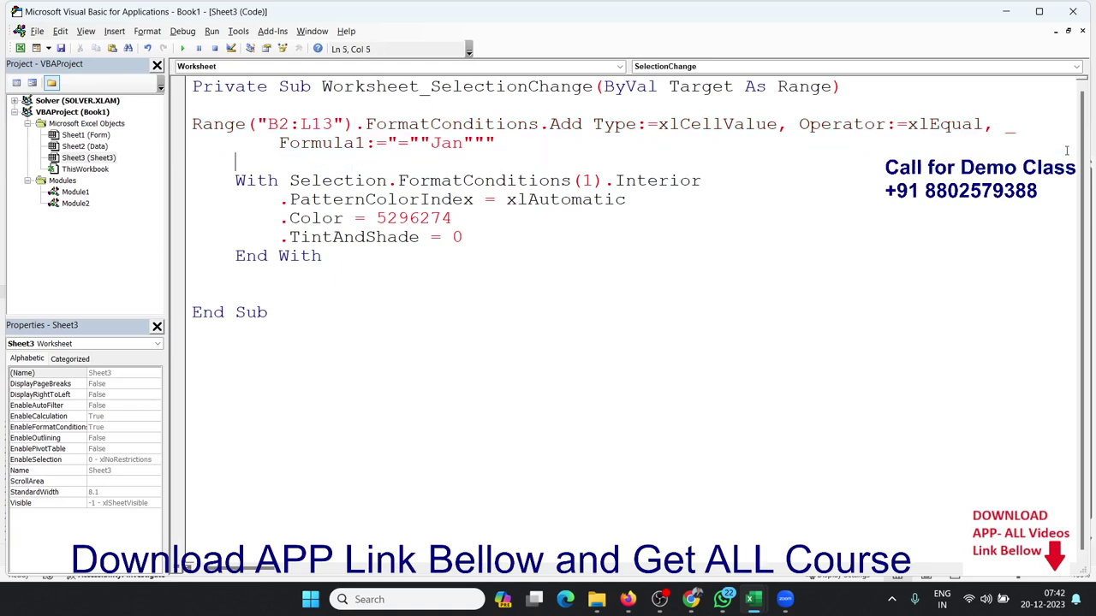
double_click(305, 181)
key("ctrl+v")
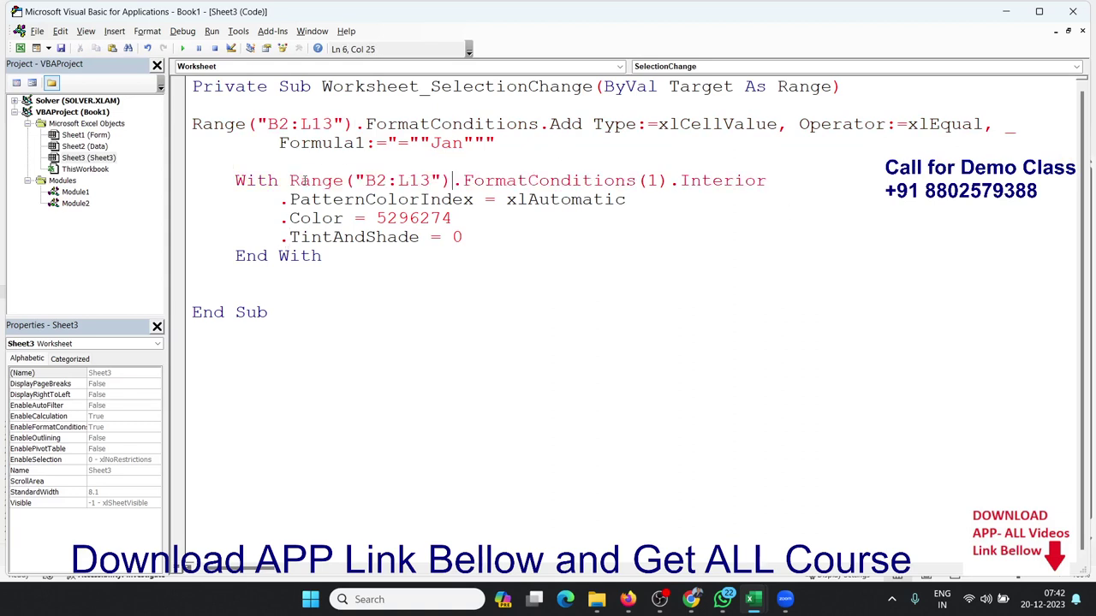
left_click(382, 275)
Select the Cells.FormatConditions.Delete statement in Module2's Macro2
left_click(72, 204)
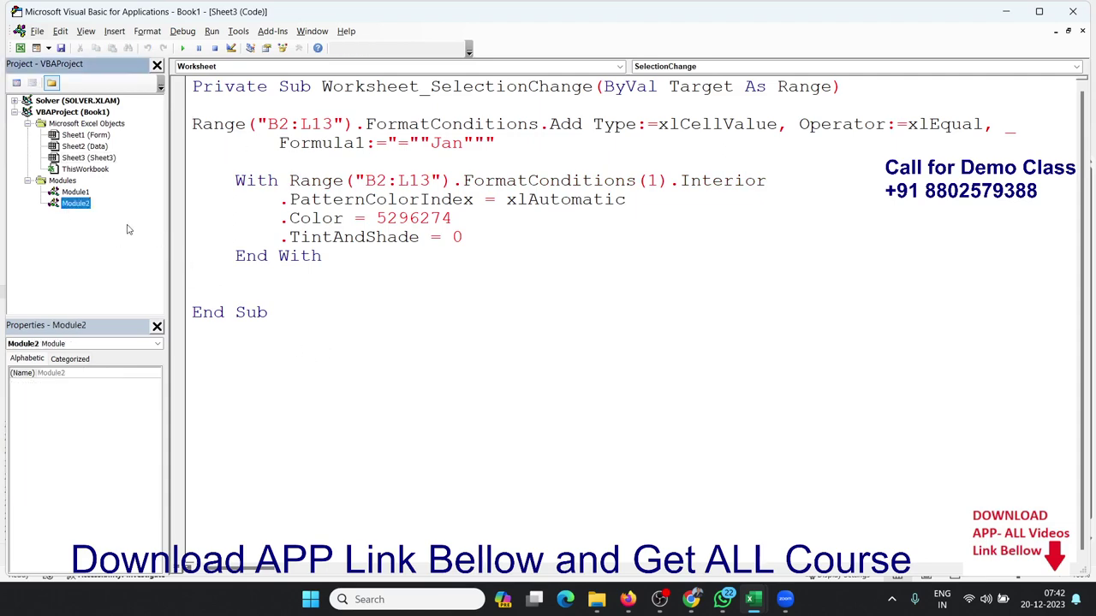
double_click(85, 194)
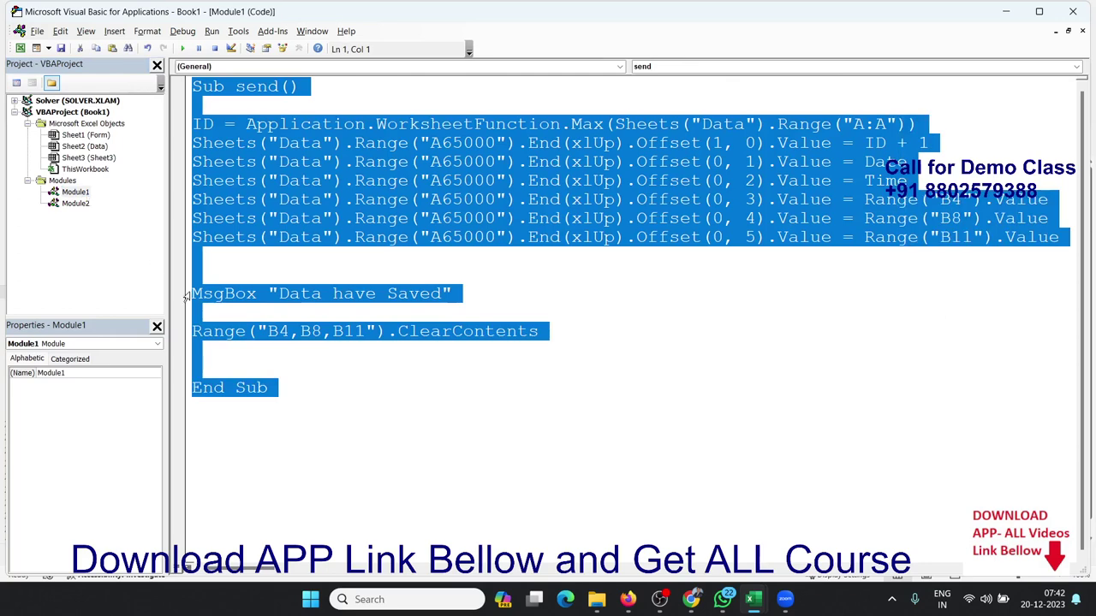
left_click(77, 205)
double_click(76, 205)
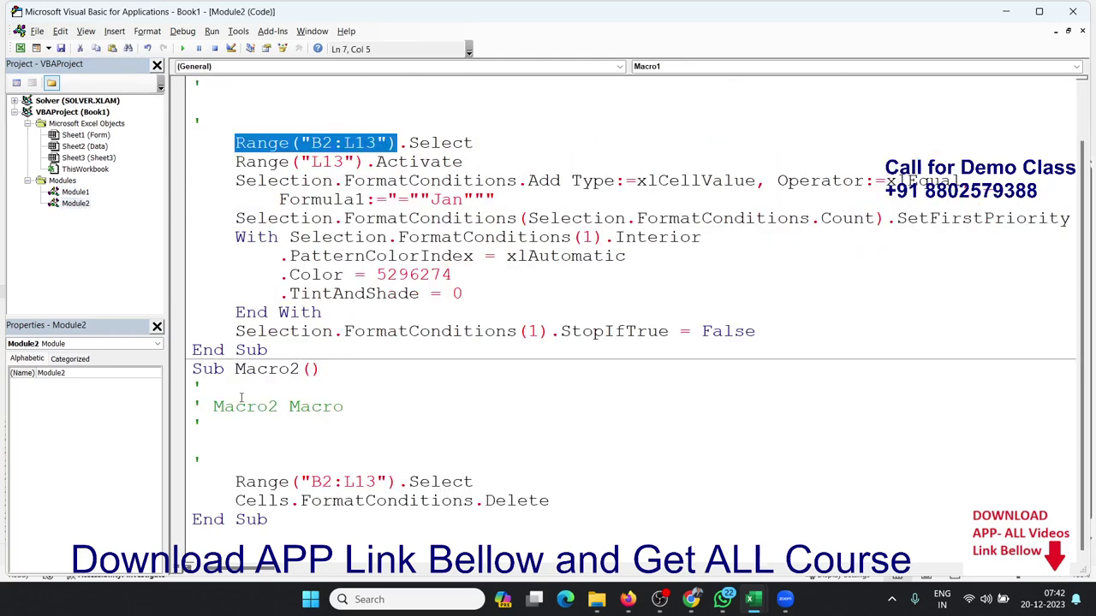
left_click_drag(234, 501, 548, 501)
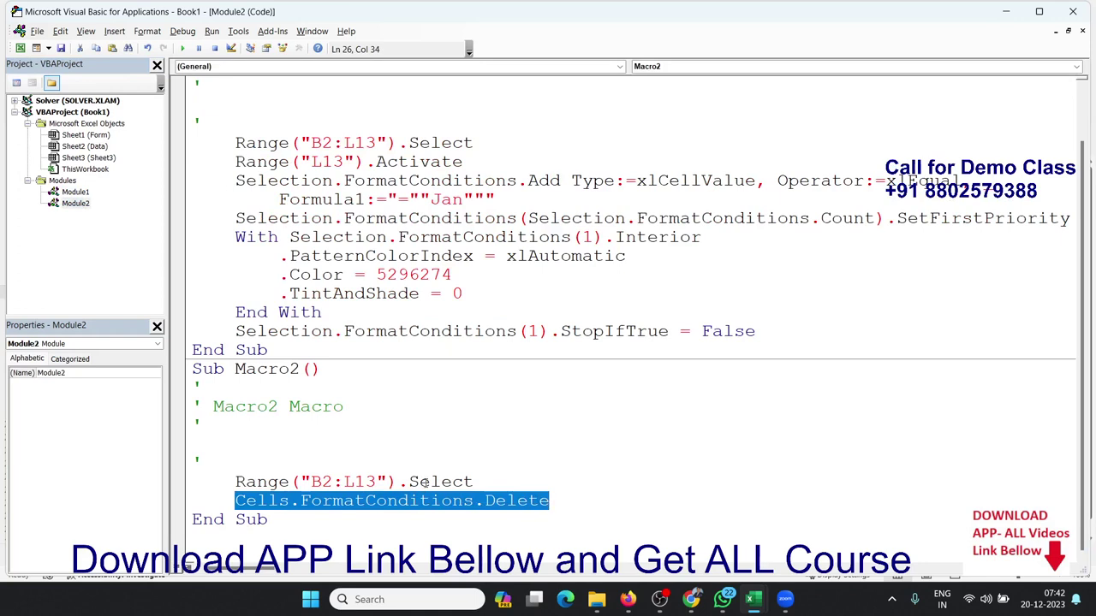
Add Range("B2:L13").FormatConditions.Delete as the procedure's first line
double_click(83, 158)
left_click(197, 105)
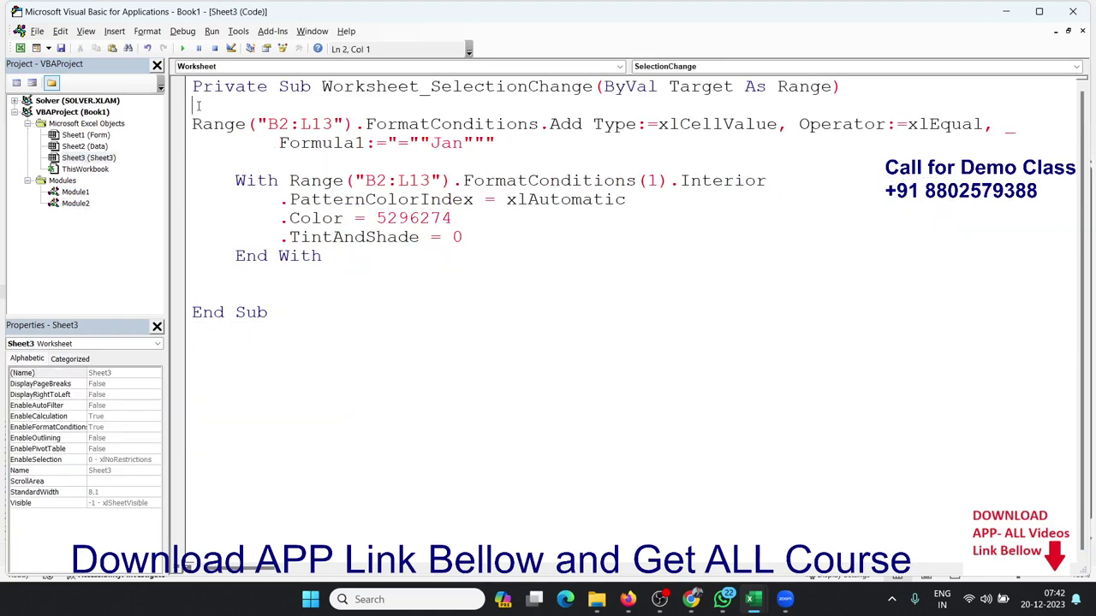
type("Cells.FormatConditions.Delete")
left_click(214, 143)
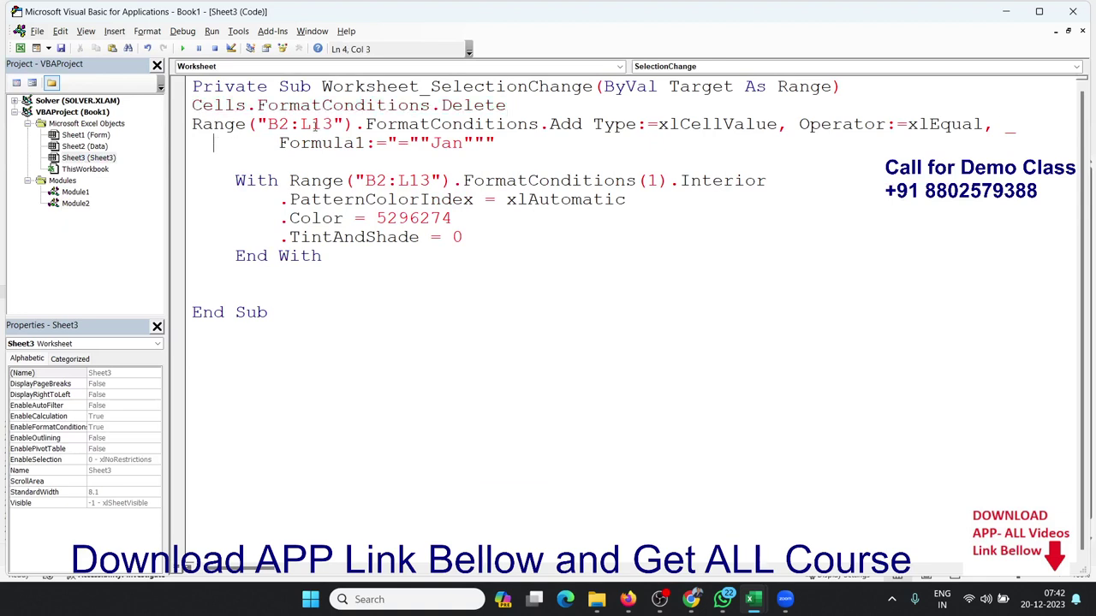
left_click_drag(351, 124, 192, 126)
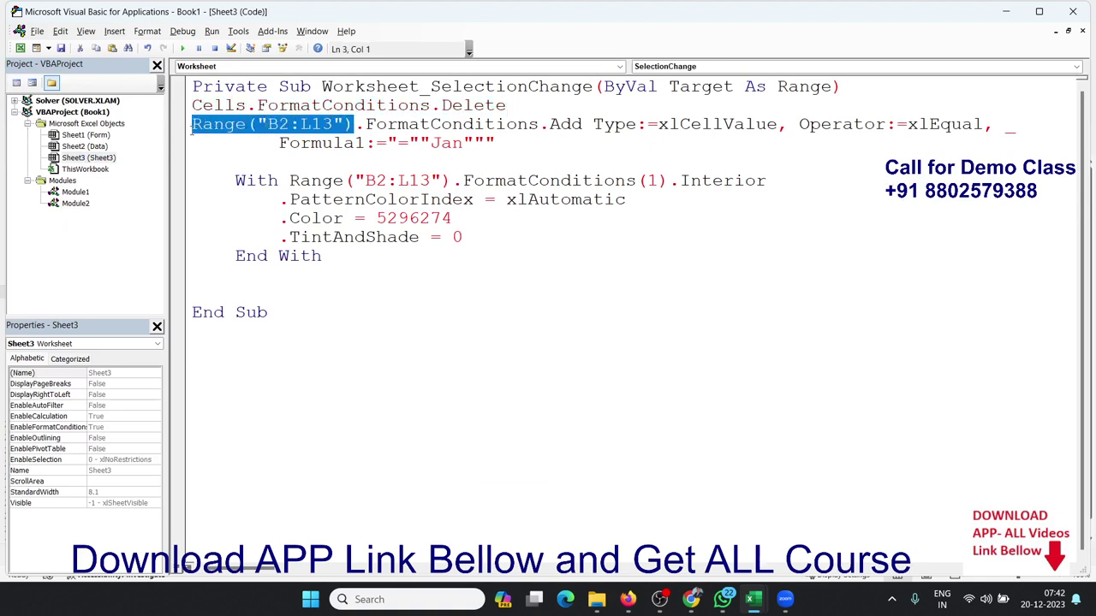
key("ctrl+c")
double_click(214, 106)
key("ctrl+v")
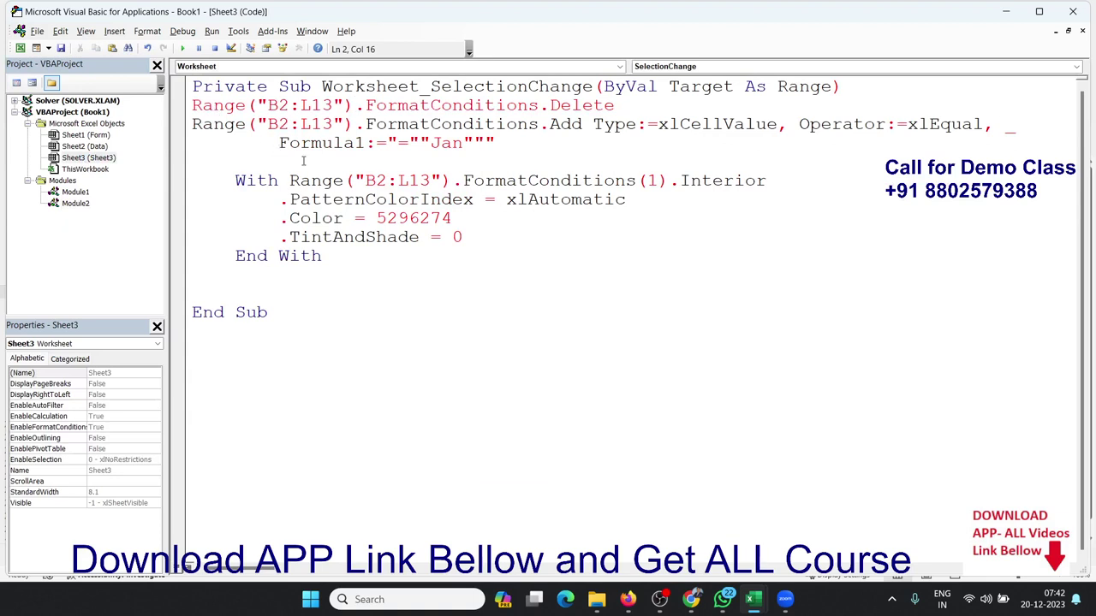
Delete the hardcoded "Jan" criterion after Formula1:= in Sheet3's code
left_click(565, 219)
left_click(470, 157)
left_click(389, 143)
left_click_drag(463, 143, 431, 144)
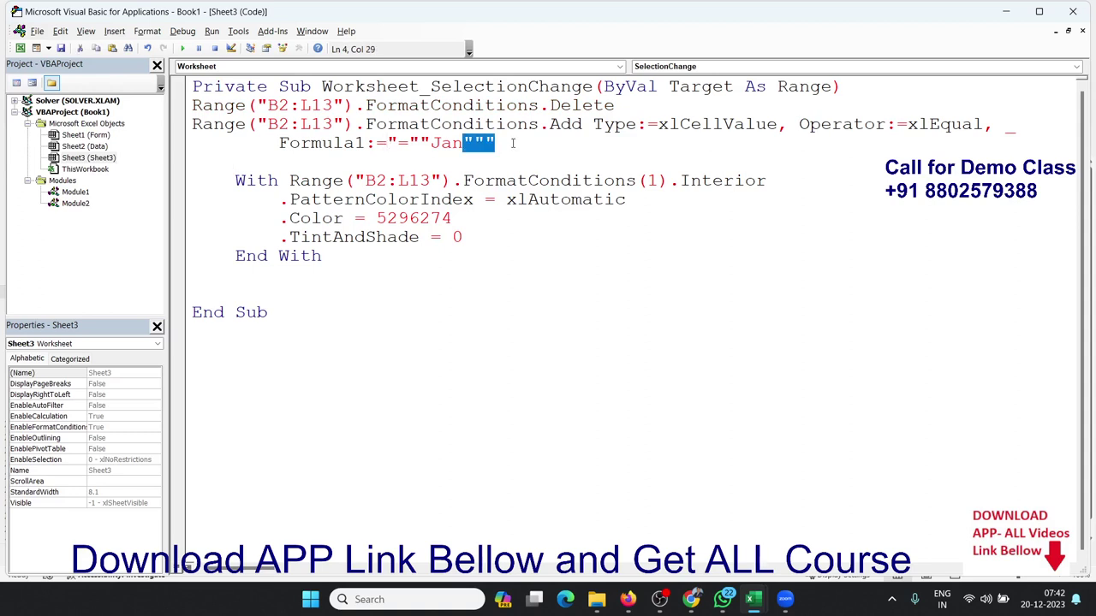
left_click(424, 146)
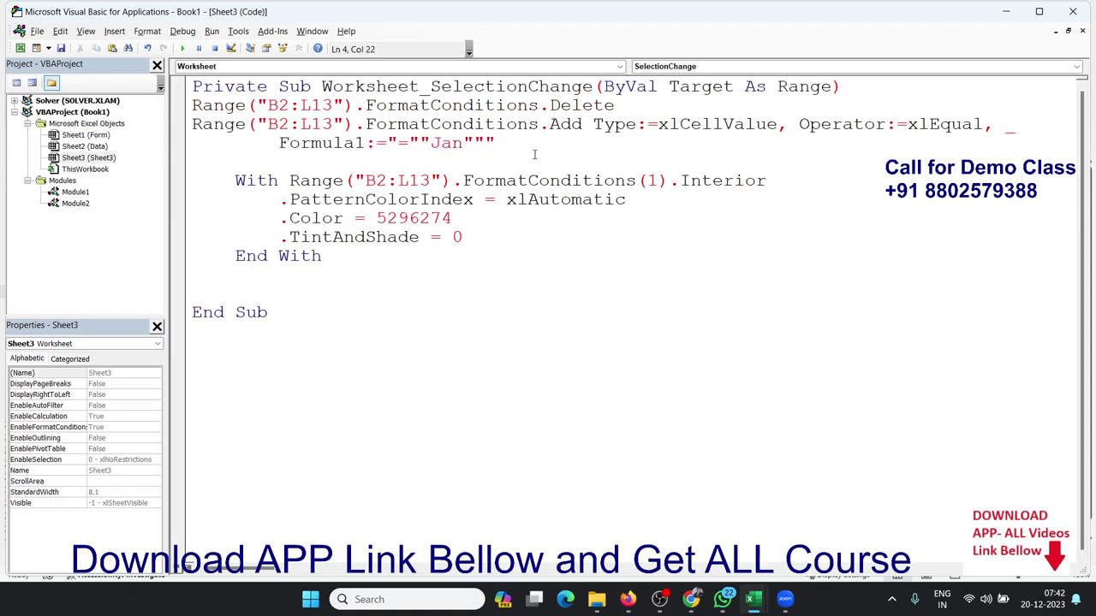
key("shift+Right")
key("shift+Right")
key("shift+Right")
key("shift+Right")
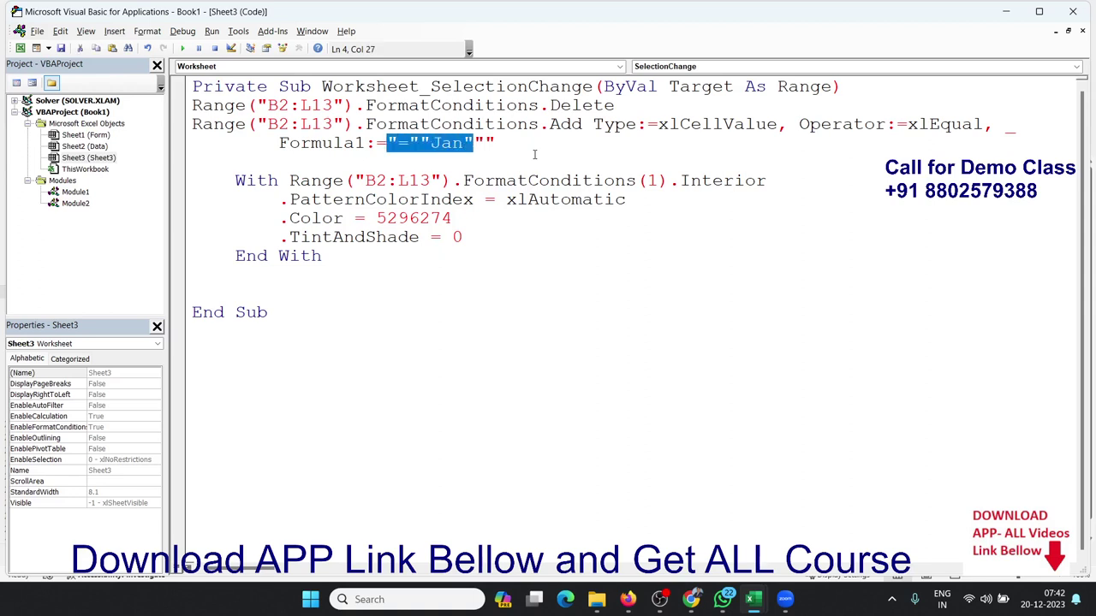
key("shift+Right")
key("shift+Right")
key("Delete")
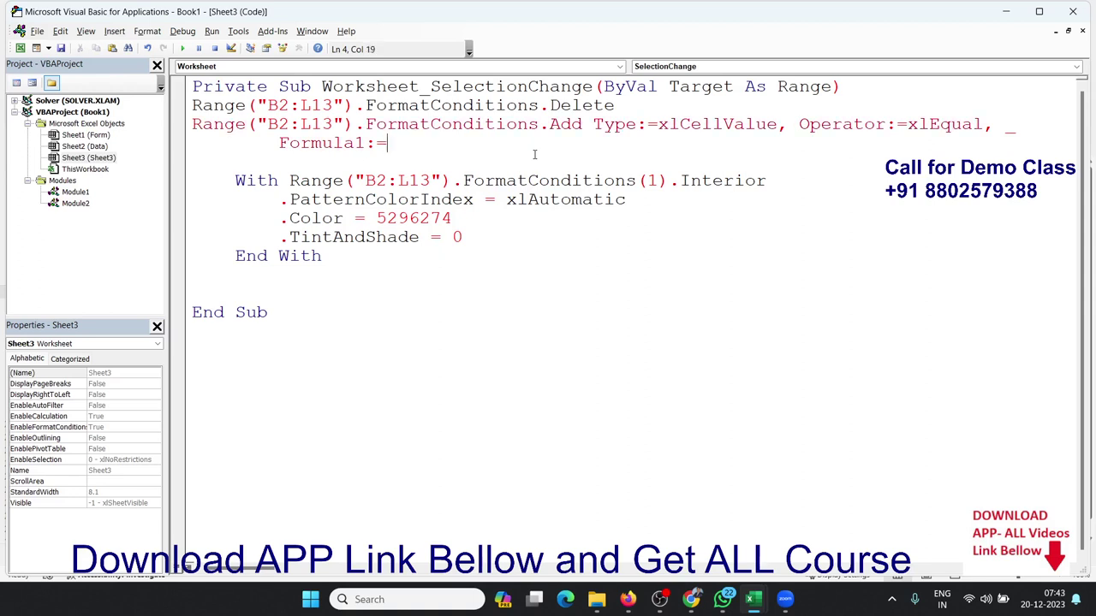
Enter Target.Value as the Formula1 criterion and return to the Excel worksheet
type("tq")
type("=")
key("BackSpace")
key("BackSpace")
type("ar")
type("get")
type(".")
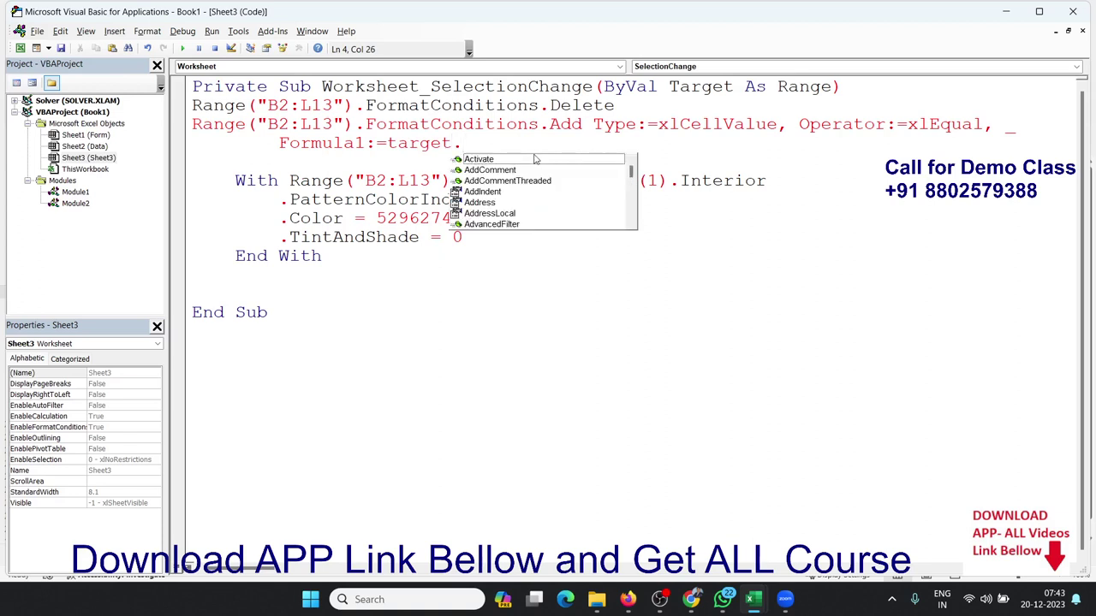
type("v")
key("Tab")
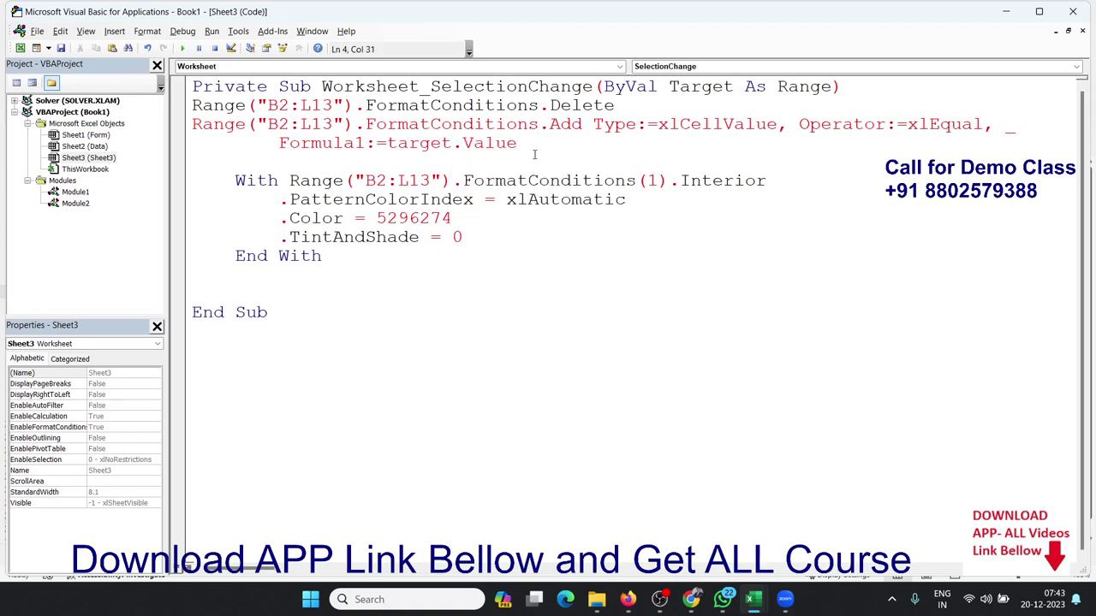
left_click(478, 261)
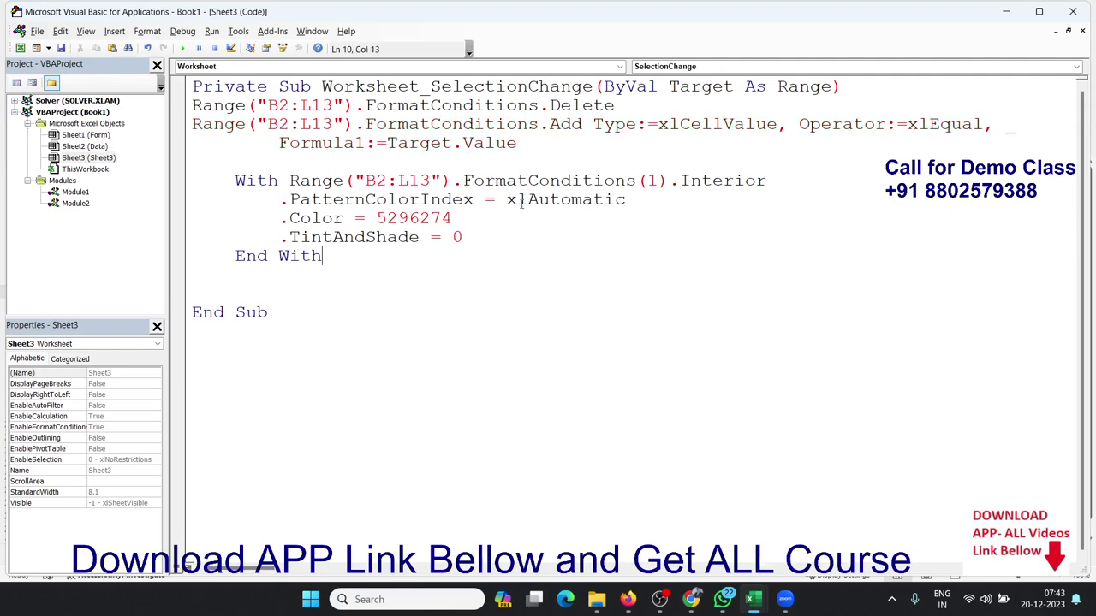
left_click(482, 178)
key("alt+F11")
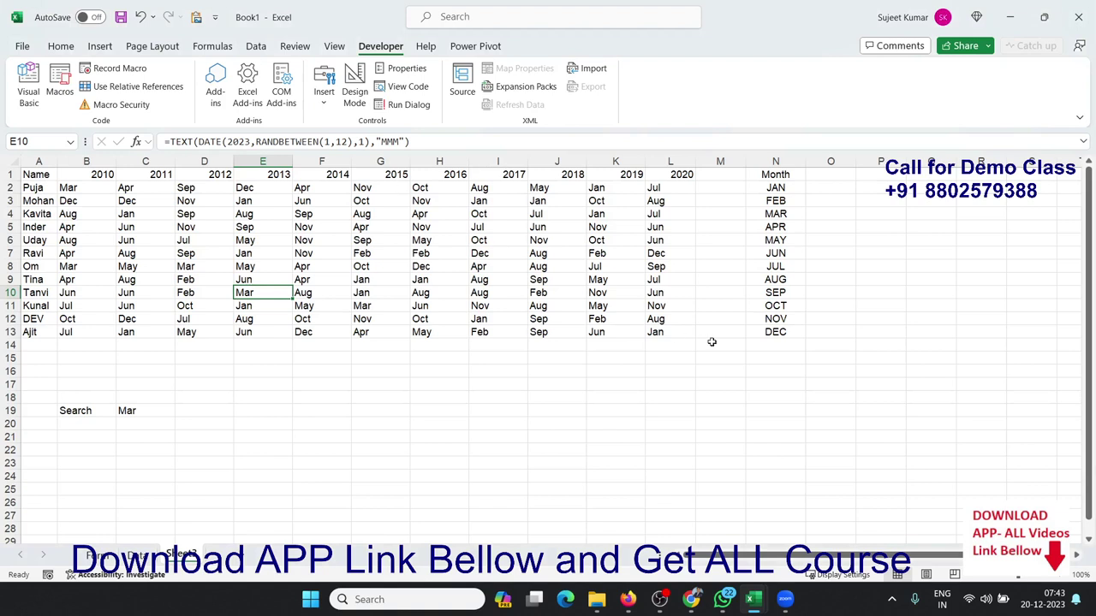
Test months JAN through SEP in column N, then select empty cell O6, raising run-time error '5'
left_click(777, 188)
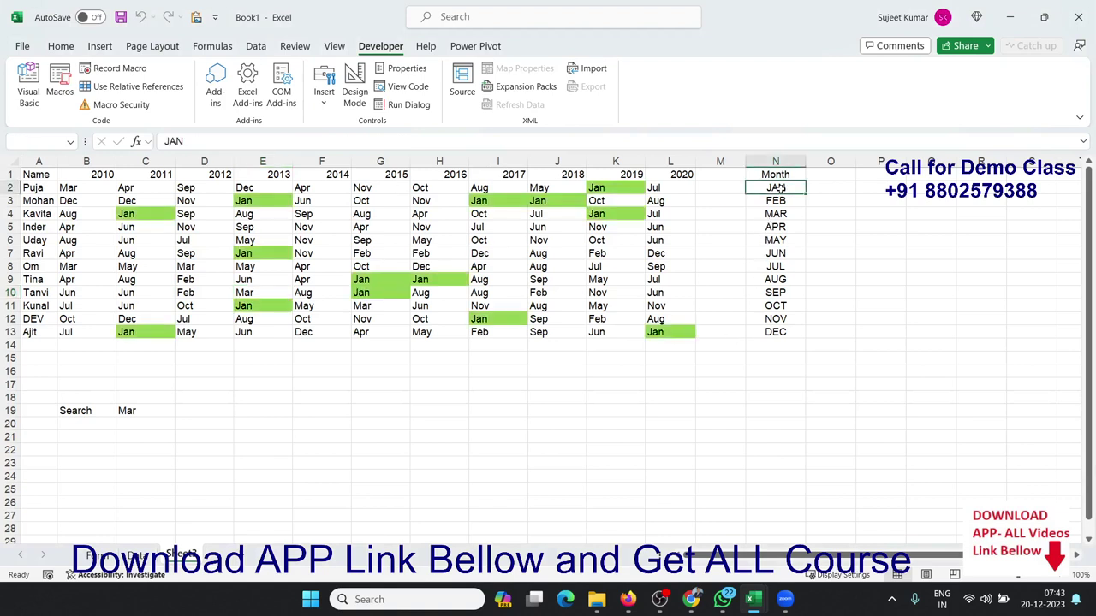
left_click(784, 200)
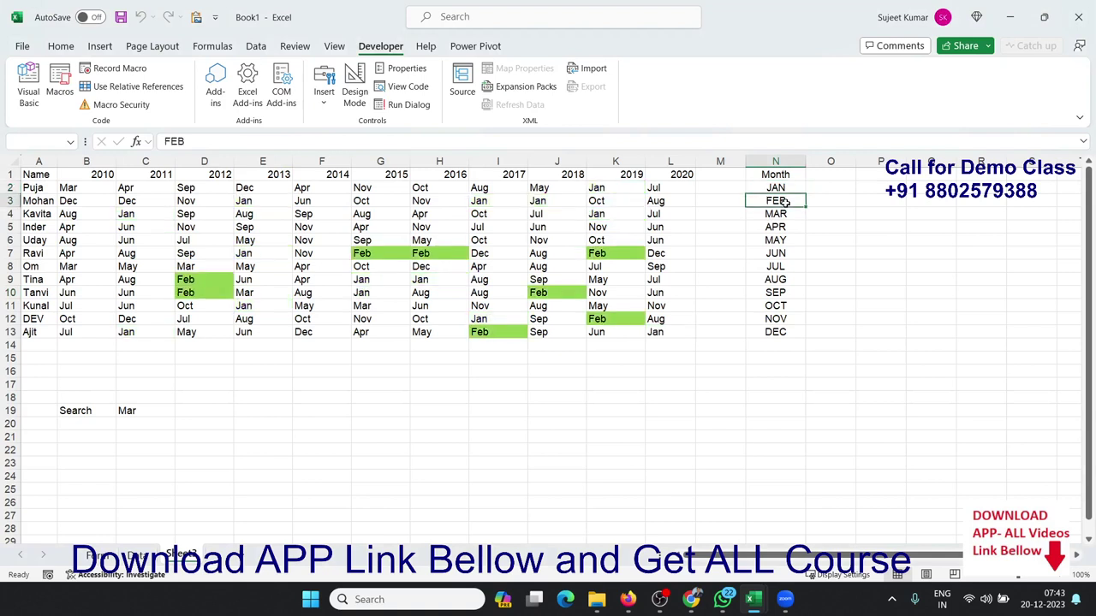
left_click(784, 213)
left_click(784, 227)
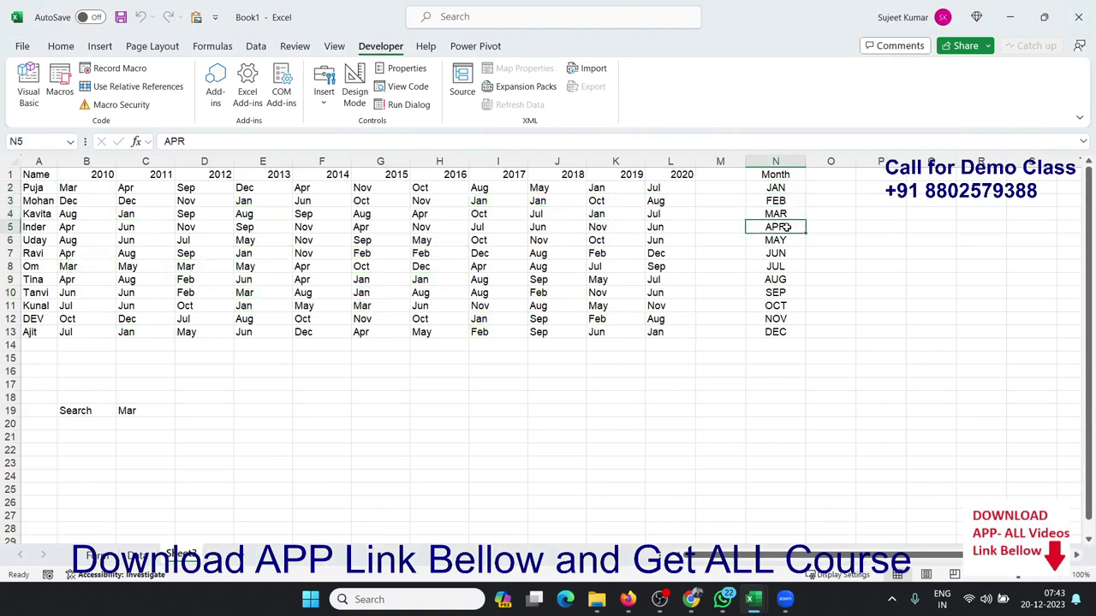
left_click(782, 241)
left_click(781, 250)
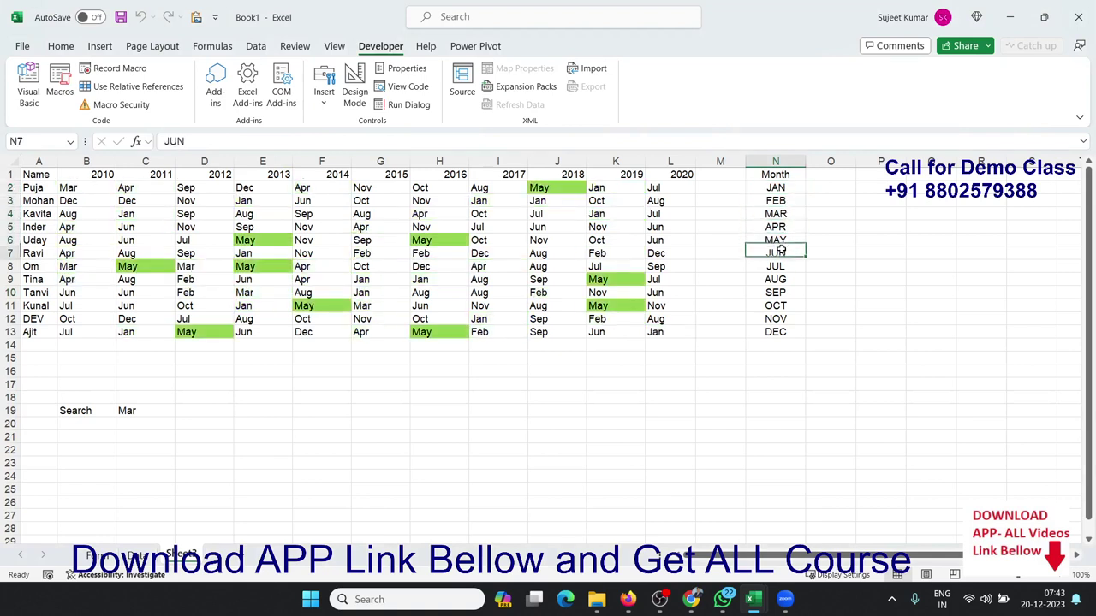
left_click(781, 267)
left_click(780, 279)
left_click(778, 293)
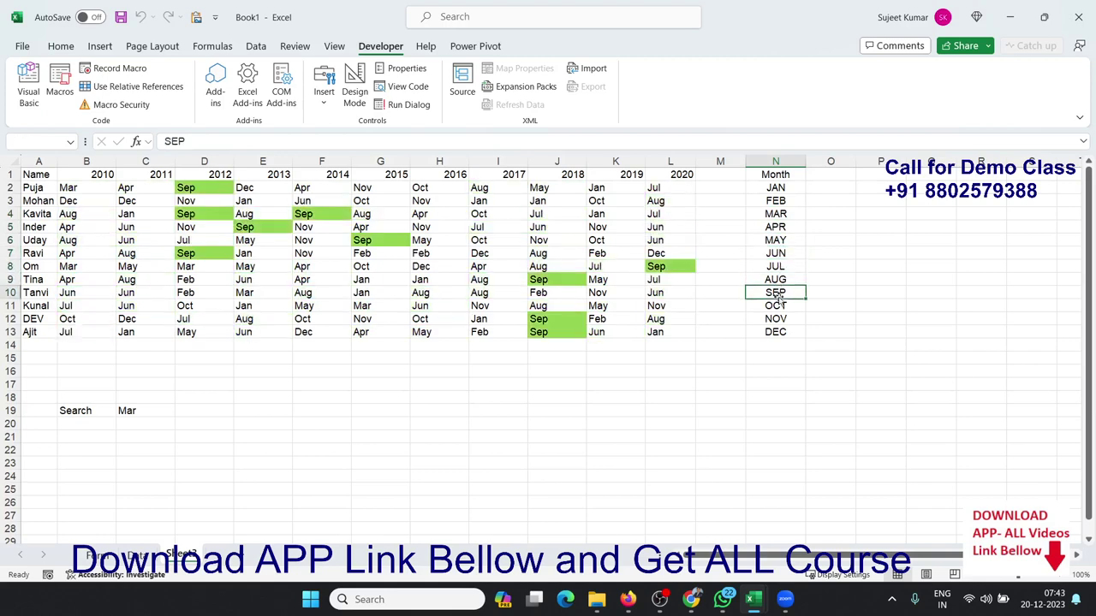
left_click(831, 243)
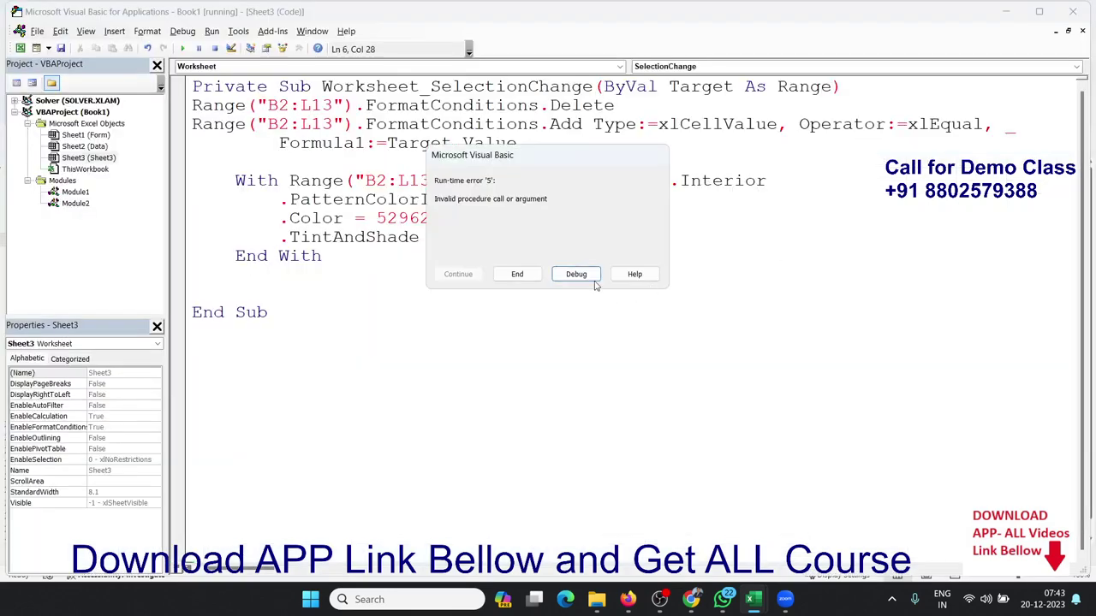
Debug the error, reset the paused macro, insert blank lines above the formatting code, and return to Excel
left_click(595, 283)
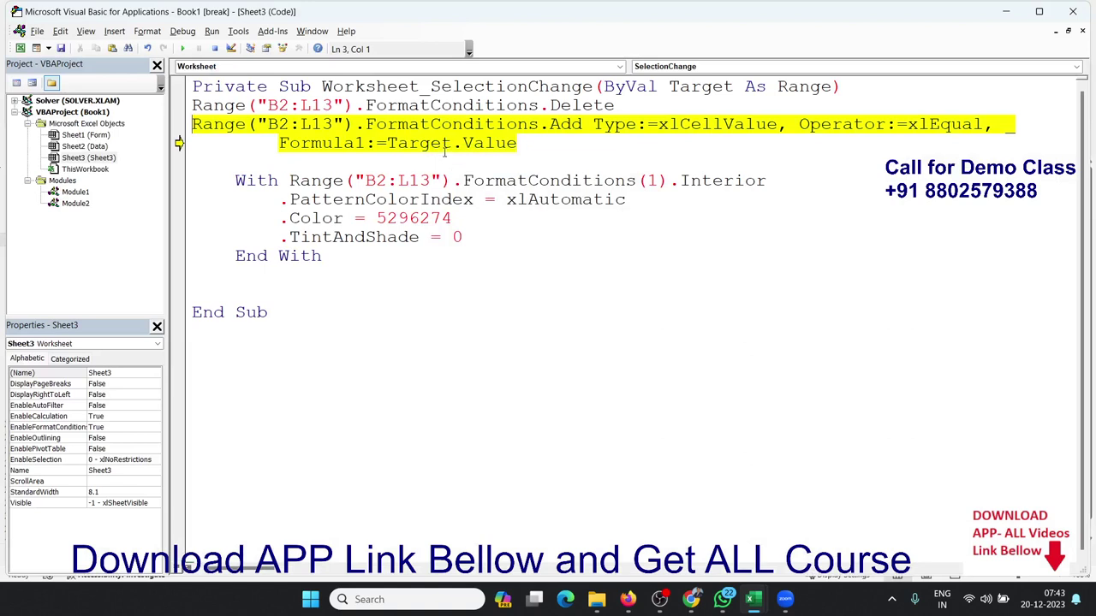
mouse_move(444, 153)
left_click(219, 51)
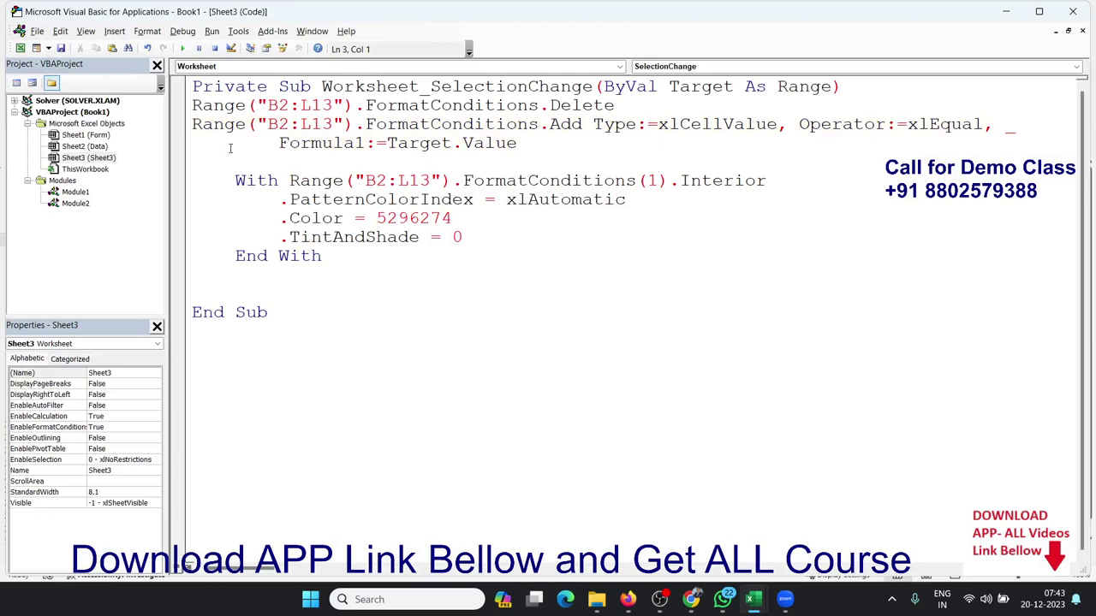
key("Return")
key("Return")
key("Return")
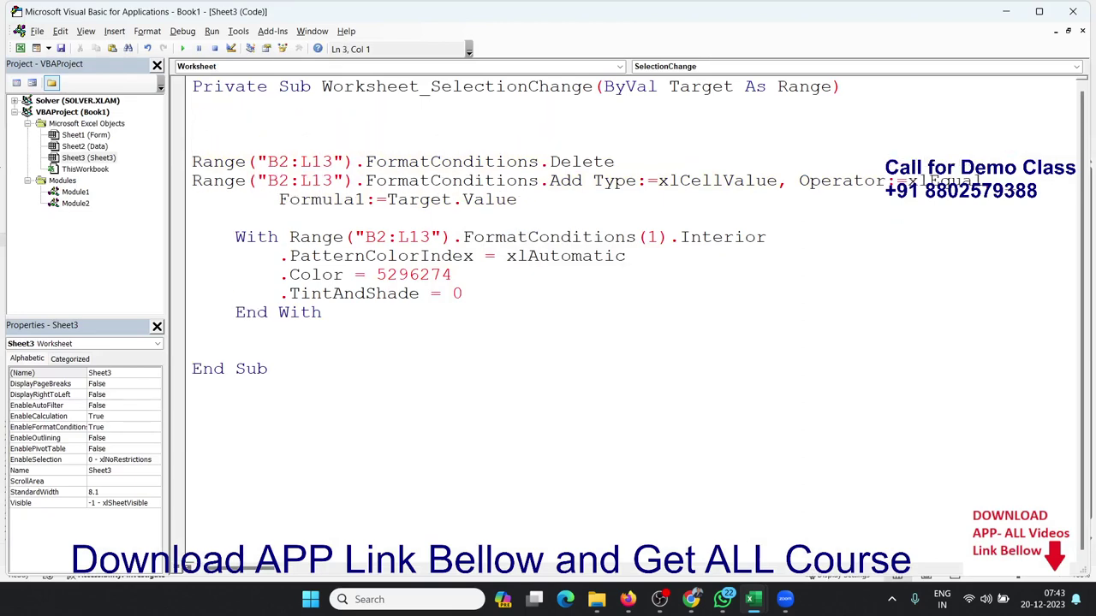
key("alt+F11")
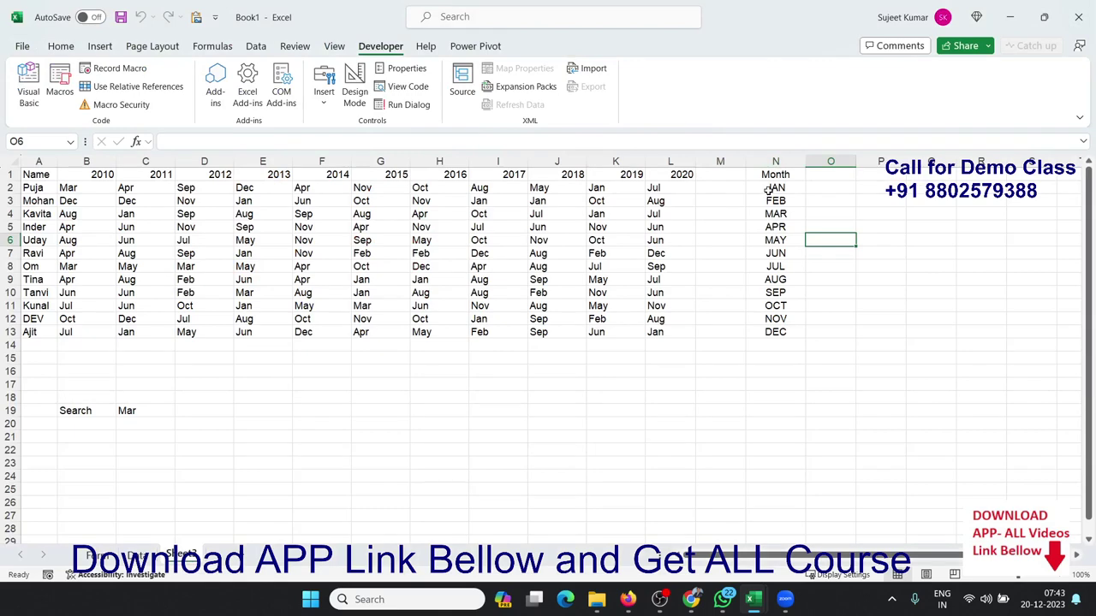
Start line 3 of Sheet3's code with 'If Target.Row >= 2 And'
key("alt+F11")
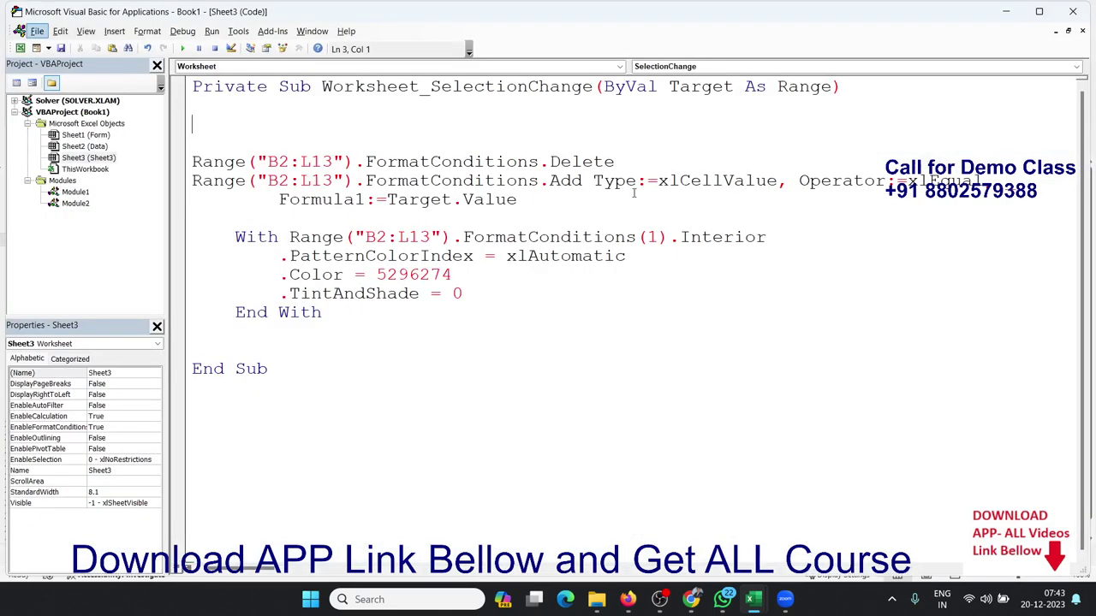
key("f")
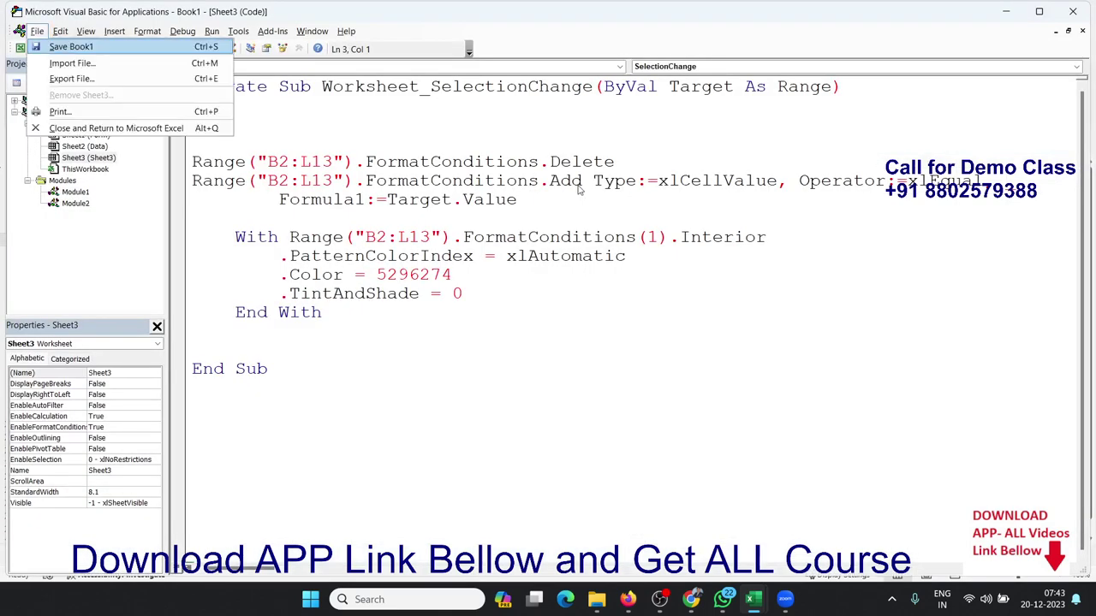
left_click(382, 142)
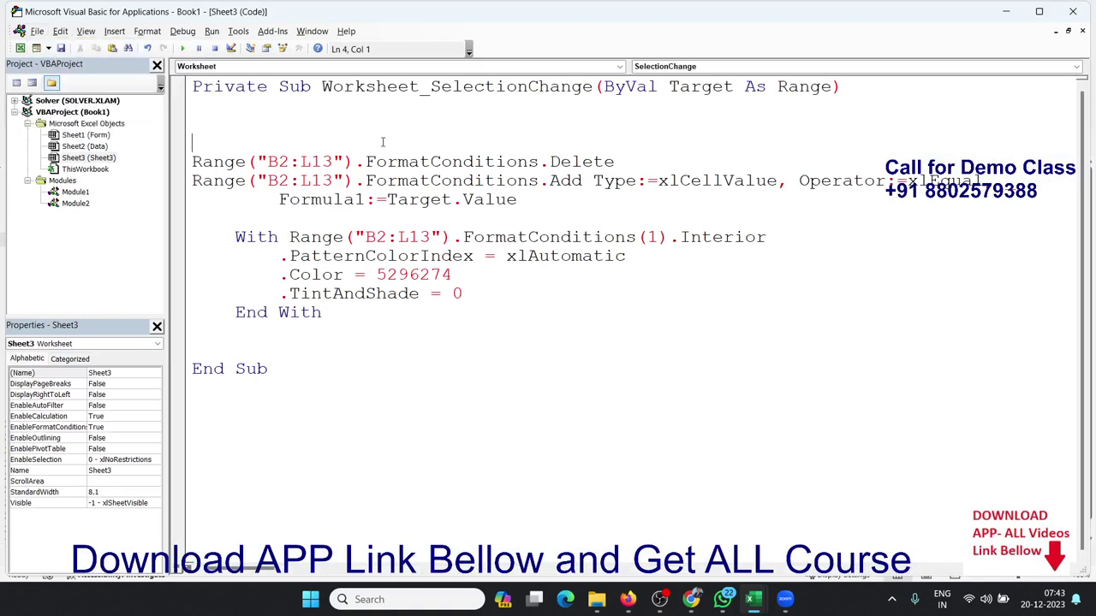
left_click(343, 127)
type("if ")
type("tar")
type("get")
type(".v")
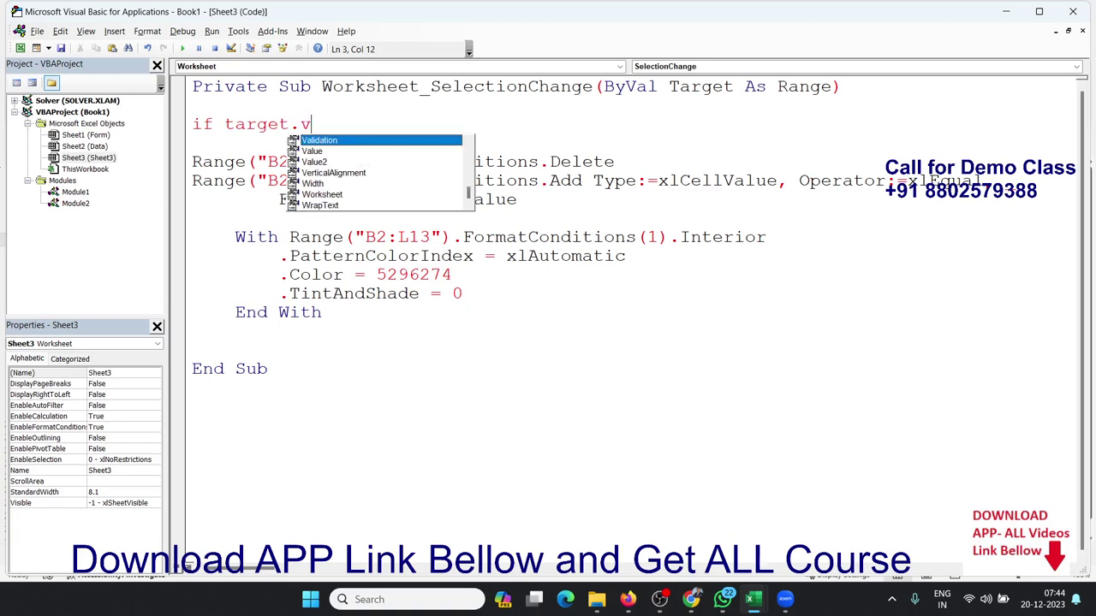
key("Tab")
key("BackSpace")
key("BackSpace")
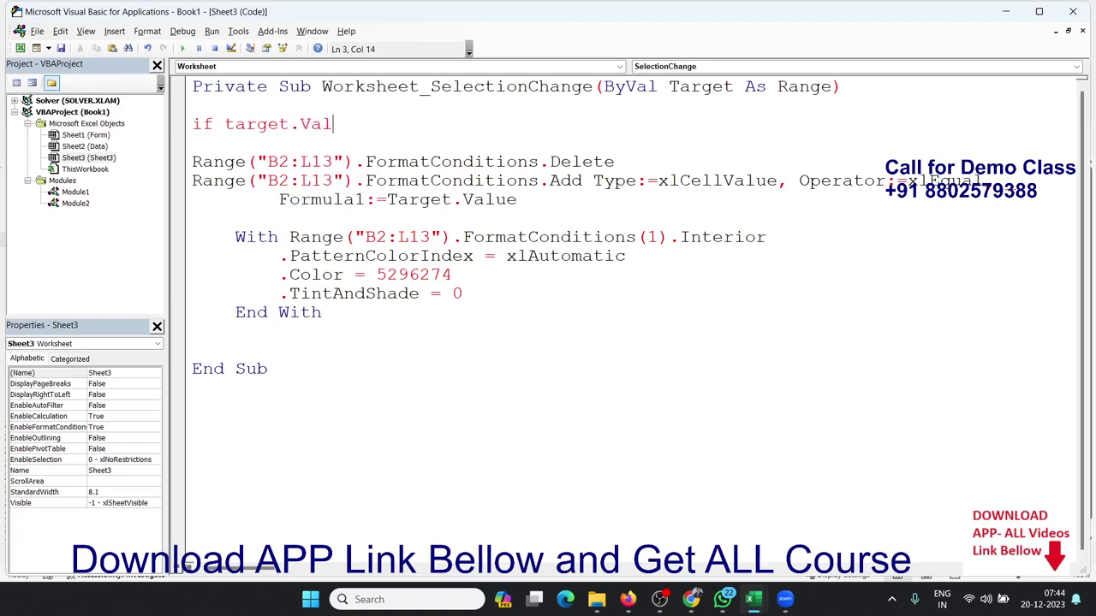
key("BackSpace")
key("BackSpace")
key("BackSpace")
key("BackSpace")
type(".")
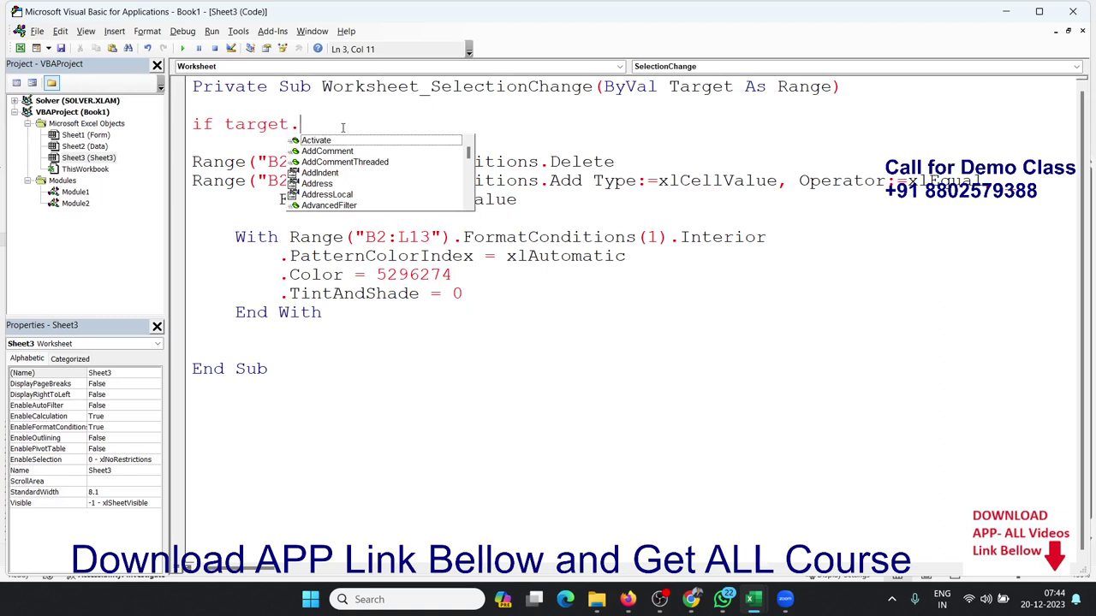
type("ro")
key("Tab")
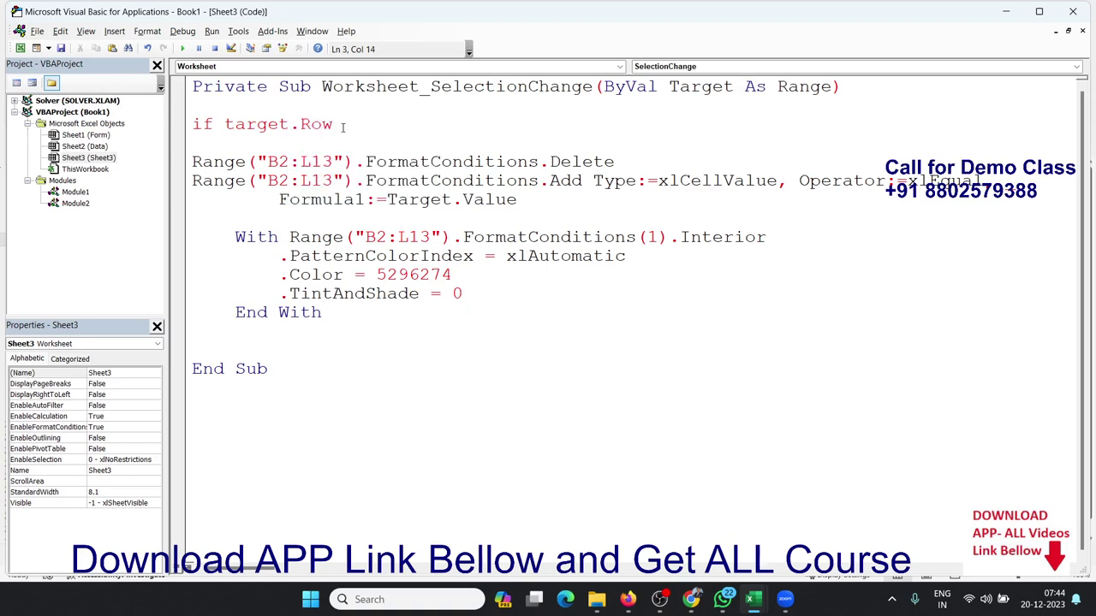
type(">2")
type(" and")
key("Left")
key("Left")
key("Left")
key("Left")
key("Left")
key("Left")
type("=")
key("Right")
key("Right")
key("Right")
key("Right")
Extend the condition with 'Target.Row <= 13 And Target.Column ='
type("ta")
type("rget")
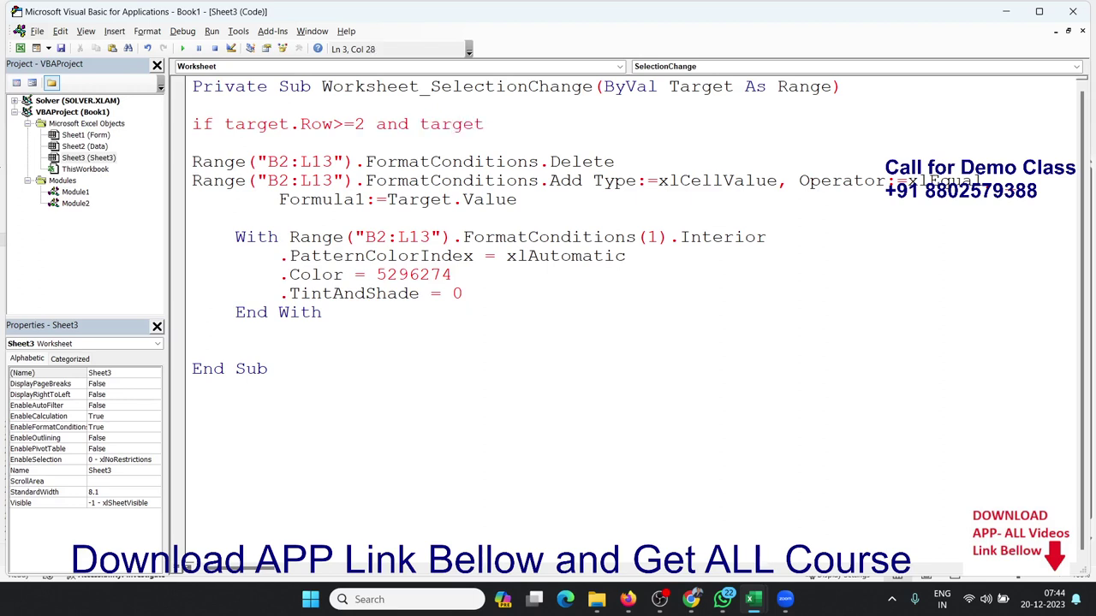
type(".wo")
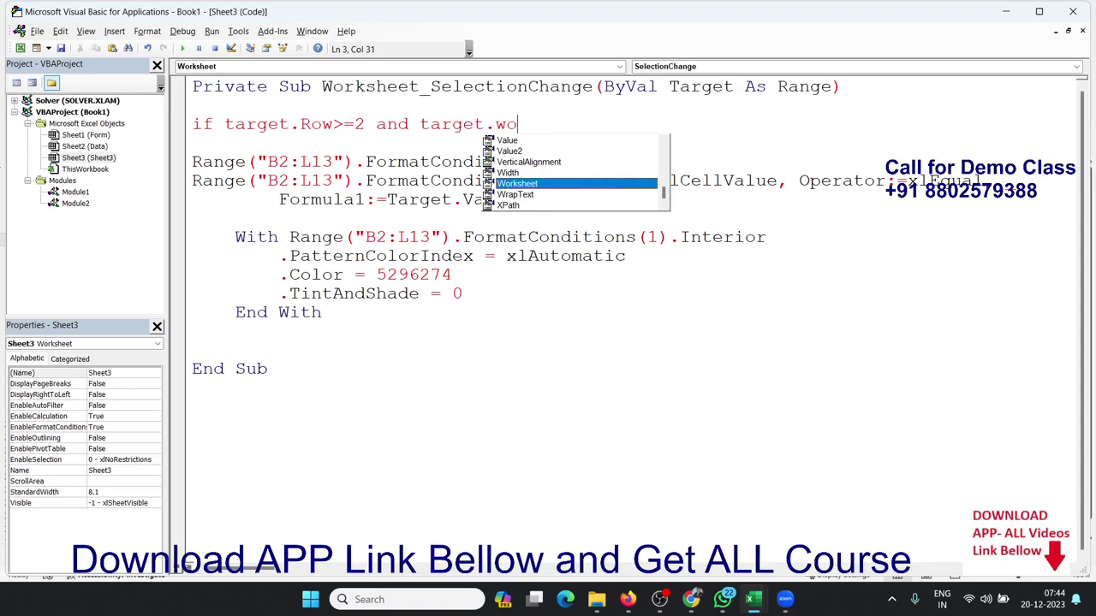
key("BackSpace")
key("BackSpace")
type("ro")
key("Tab")
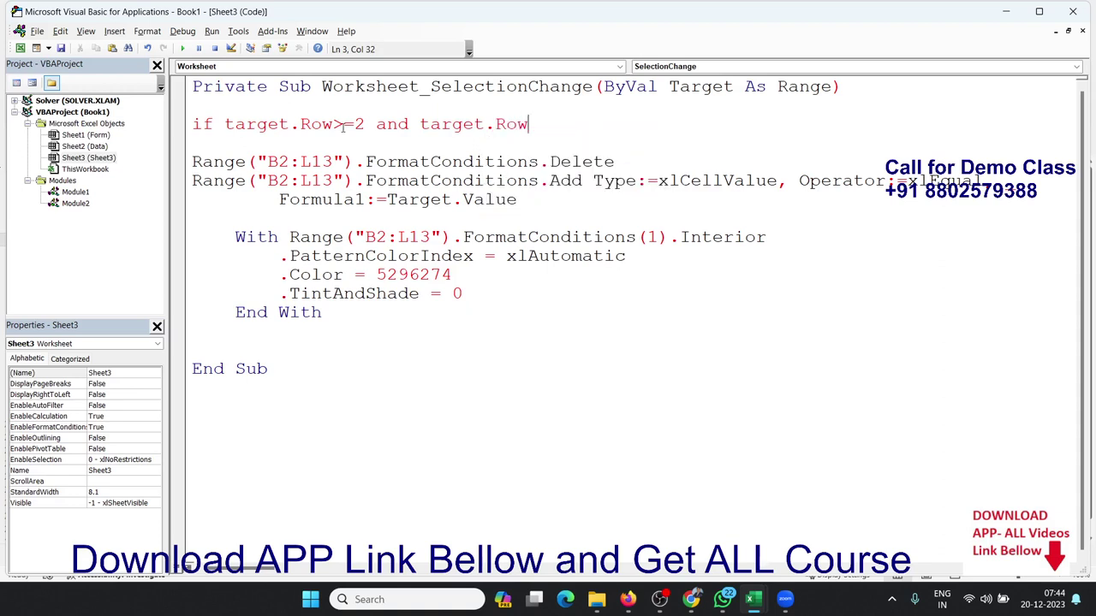
type("<=")
key("alt+F11")
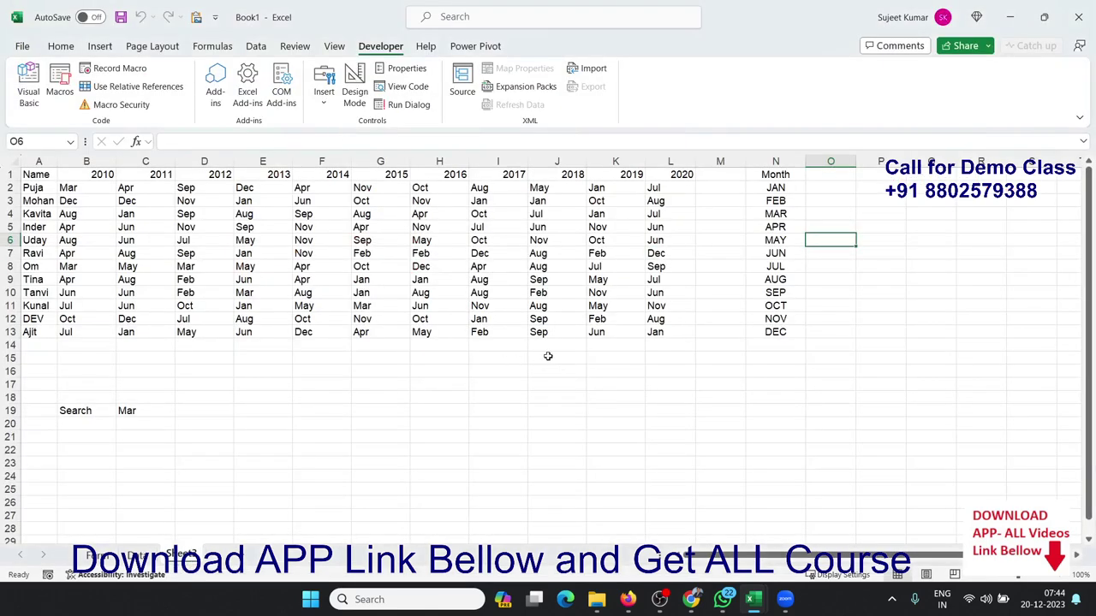
key("alt+F11")
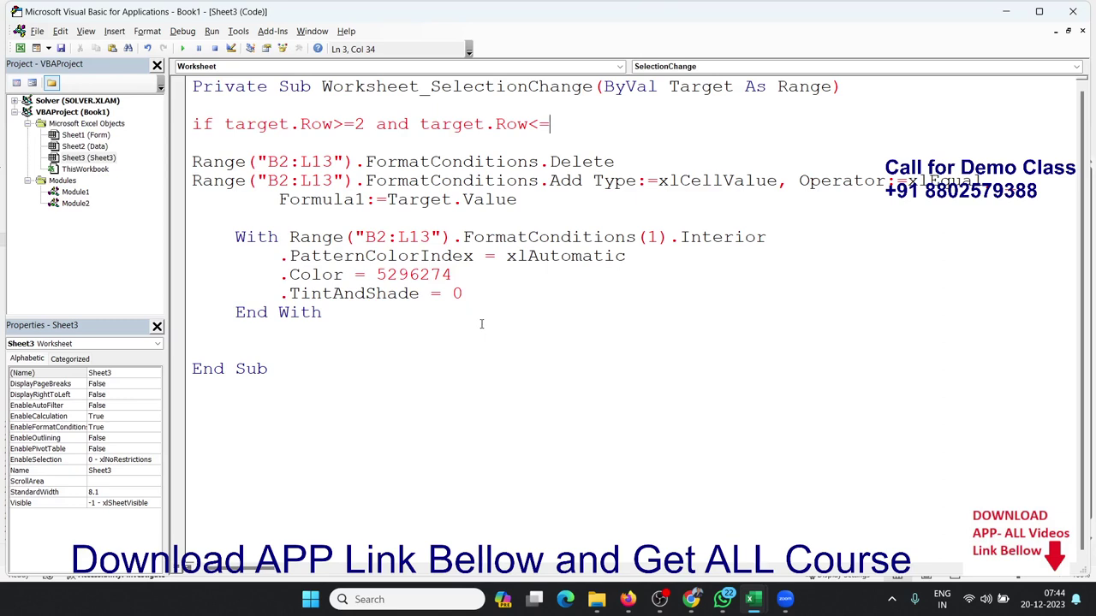
type("13 and ")
type("ar")
key("BackSpace")
key("BackSpace")
type("tar")
type("get.co")
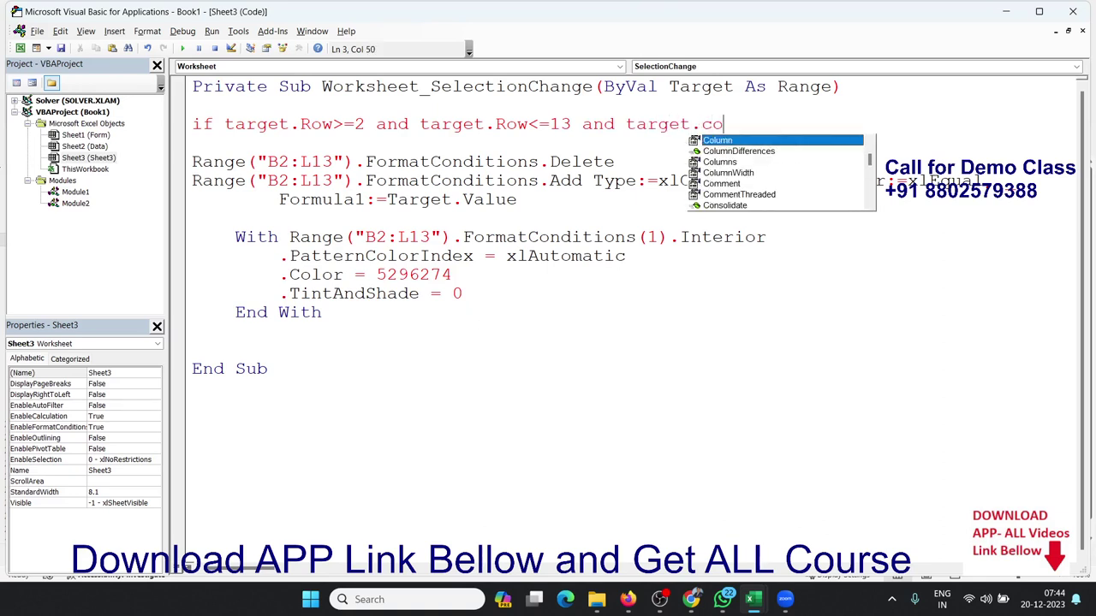
type("l")
key("Tab")
type("=")
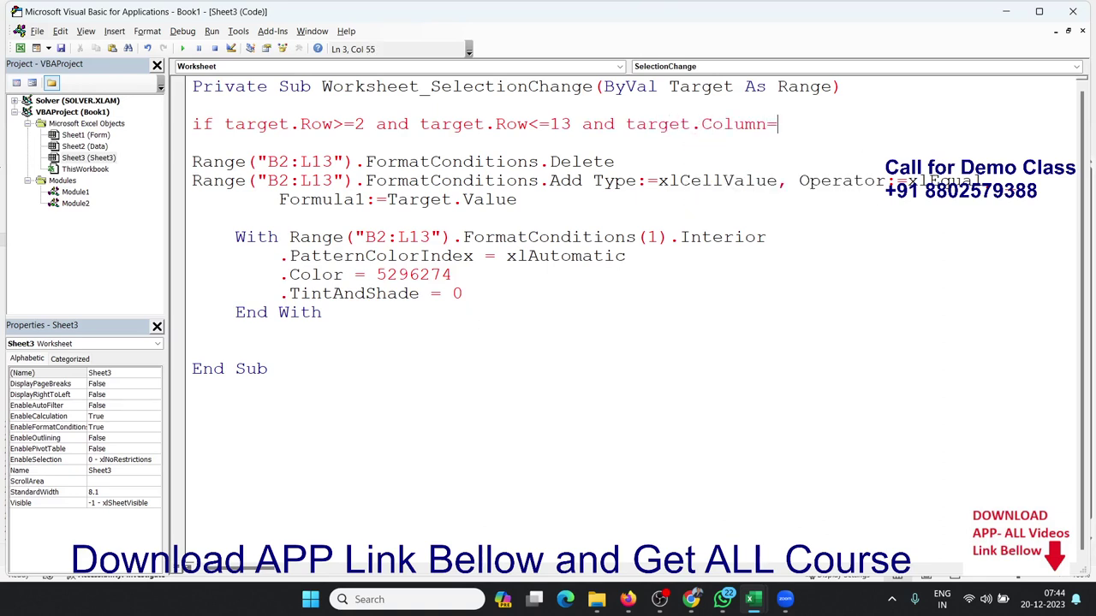
Finish the If line with '14 Then' so only column N triggers it
key("alt+F11")
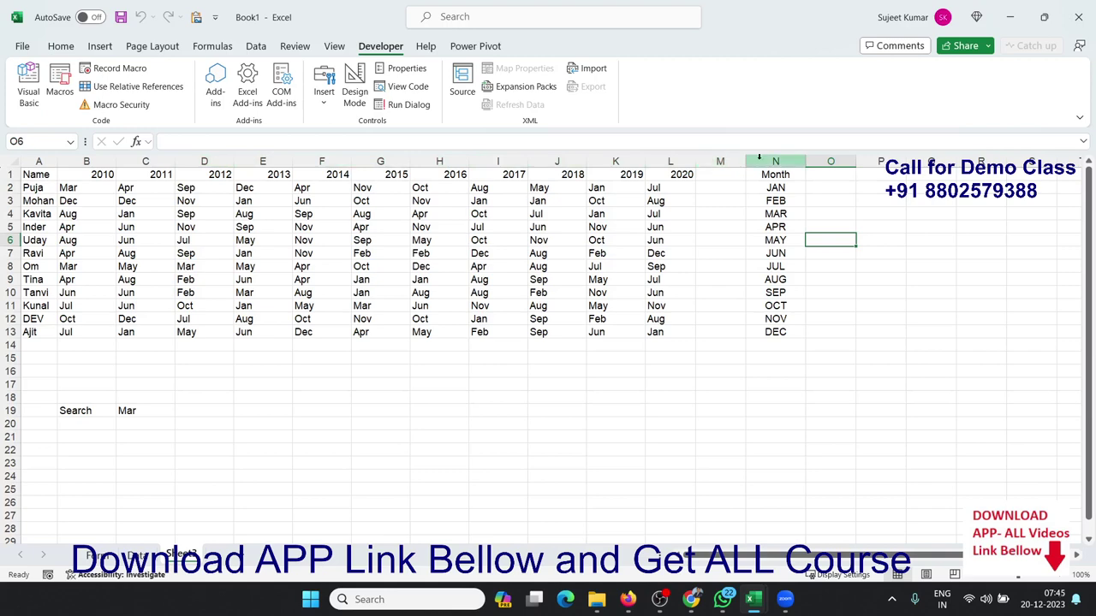
key("alt+Tab")
type("14 ")
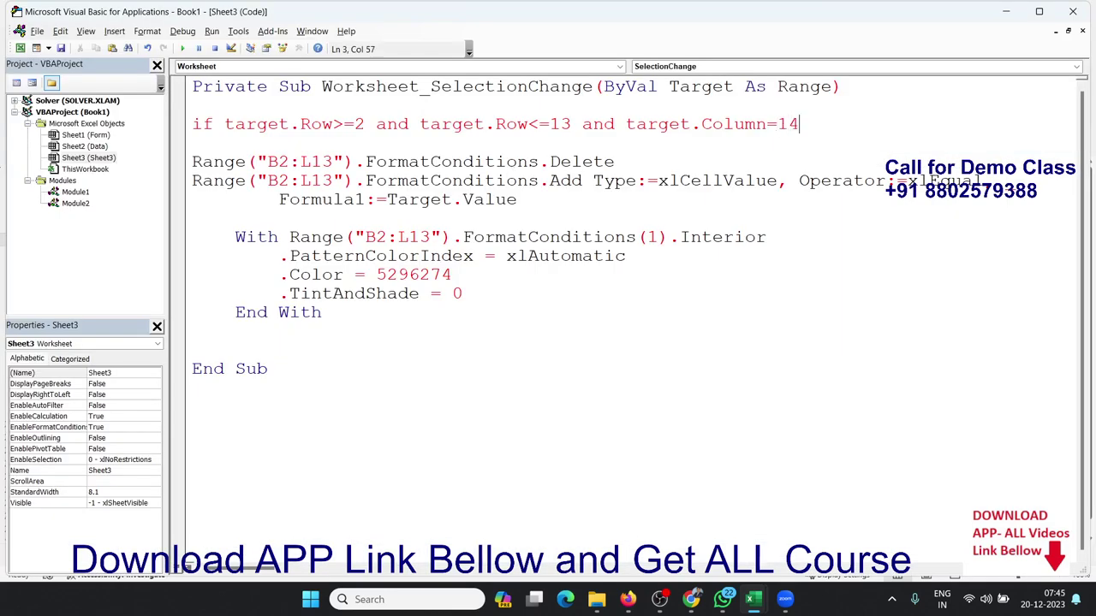
type("th")
key("BackSpace")
type("h")
key("BackSpace")
key("BackSpace")
type("then")
Add End If after the formatting code to close the block, then return to Excel
left_click(272, 349)
type("end")
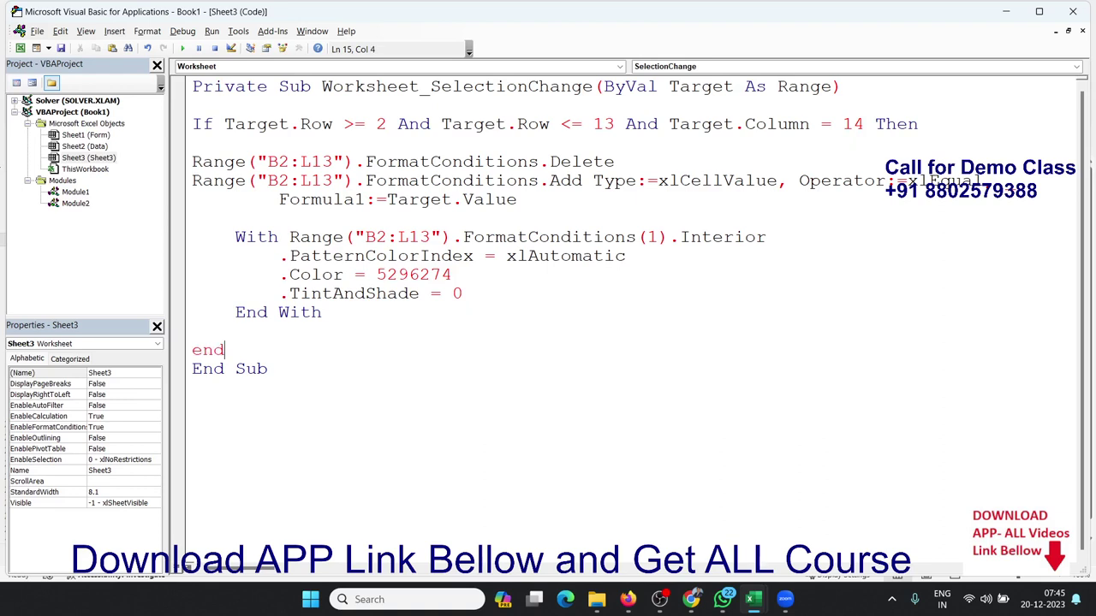
type(" if")
left_click(268, 255)
left_click_drag(379, 315, 193, 160)
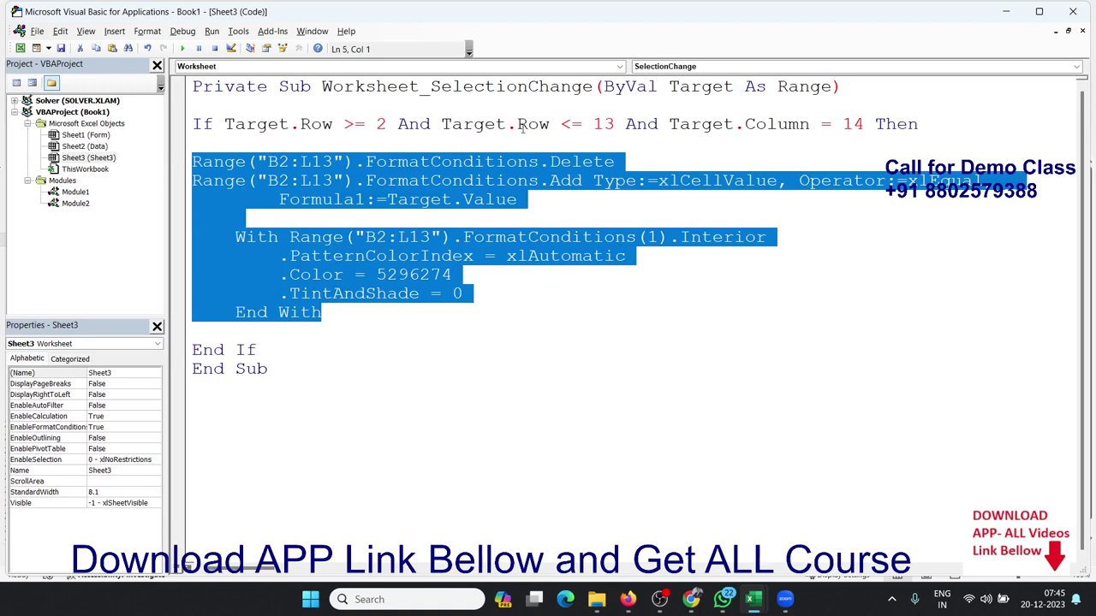
left_click_drag(375, 126, 836, 134)
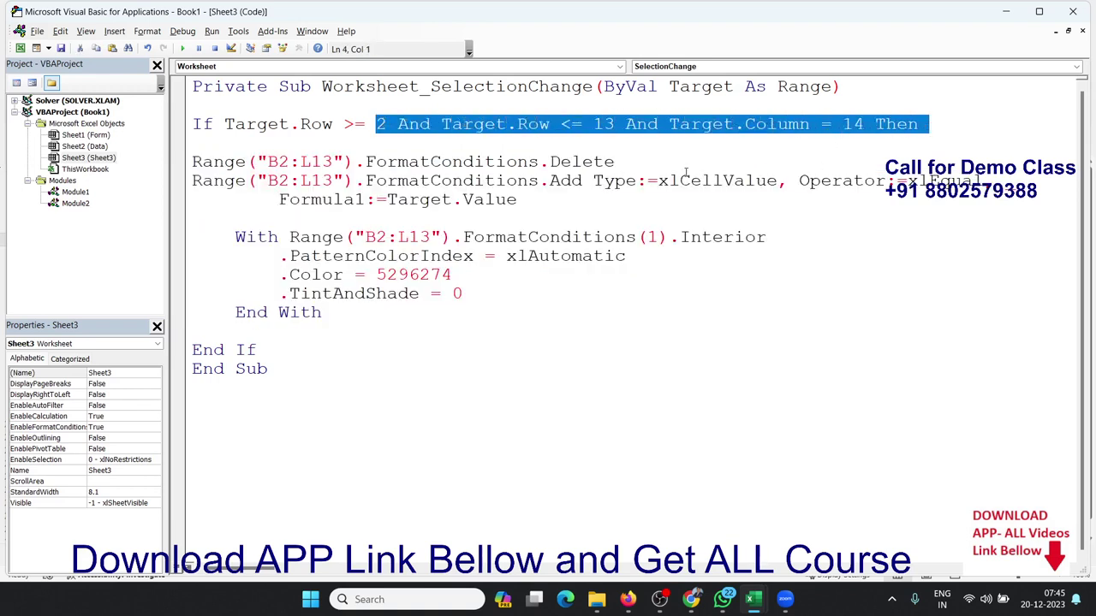
left_click(492, 224)
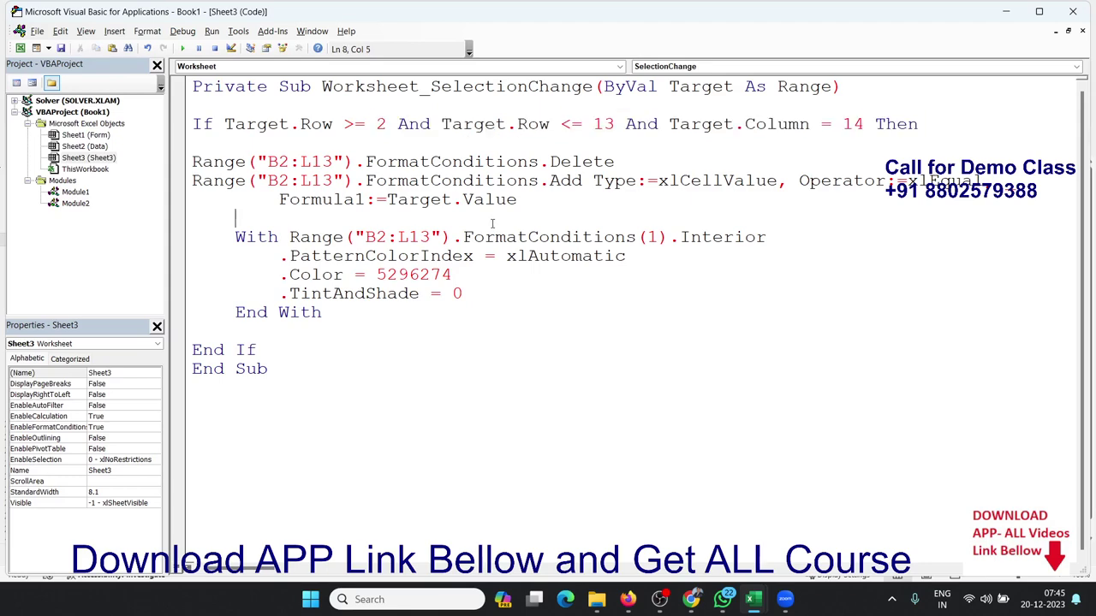
key("alt+F11")
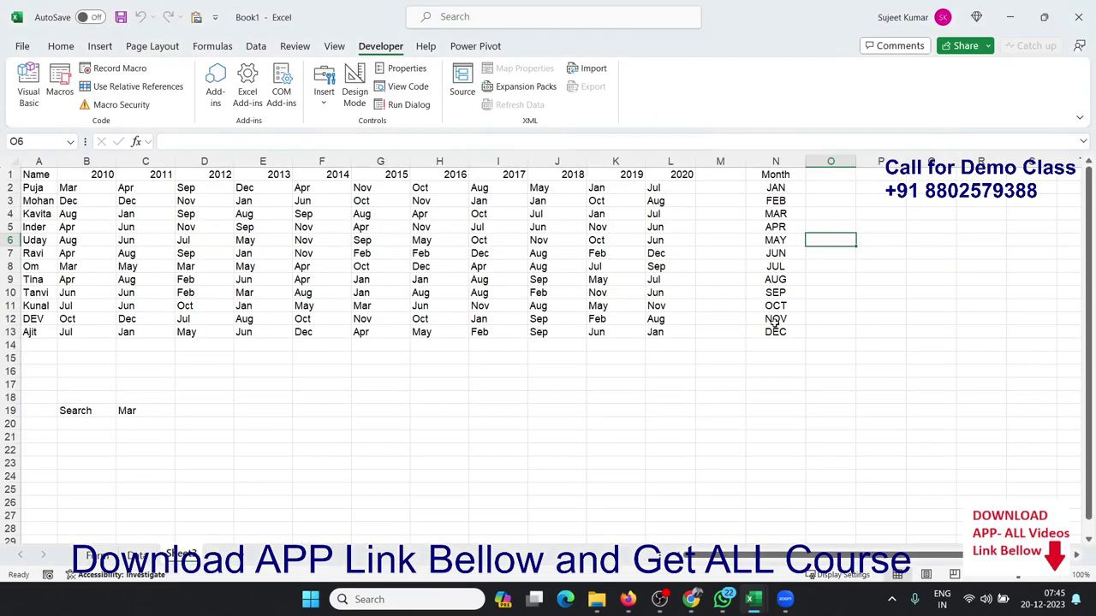
Test months NOV through FEB and empty column P cells without errors, then open Sheet3 (2)
left_click(775, 318)
left_click(775, 292)
left_click(775, 266)
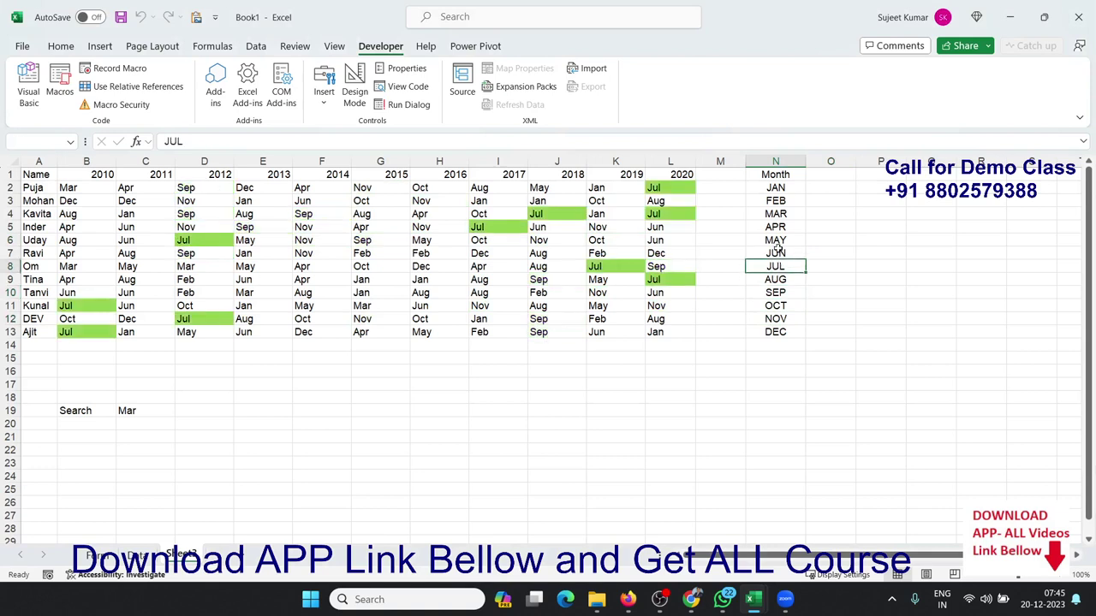
left_click(775, 228)
left_click(775, 215)
left_click(776, 188)
left_click(776, 200)
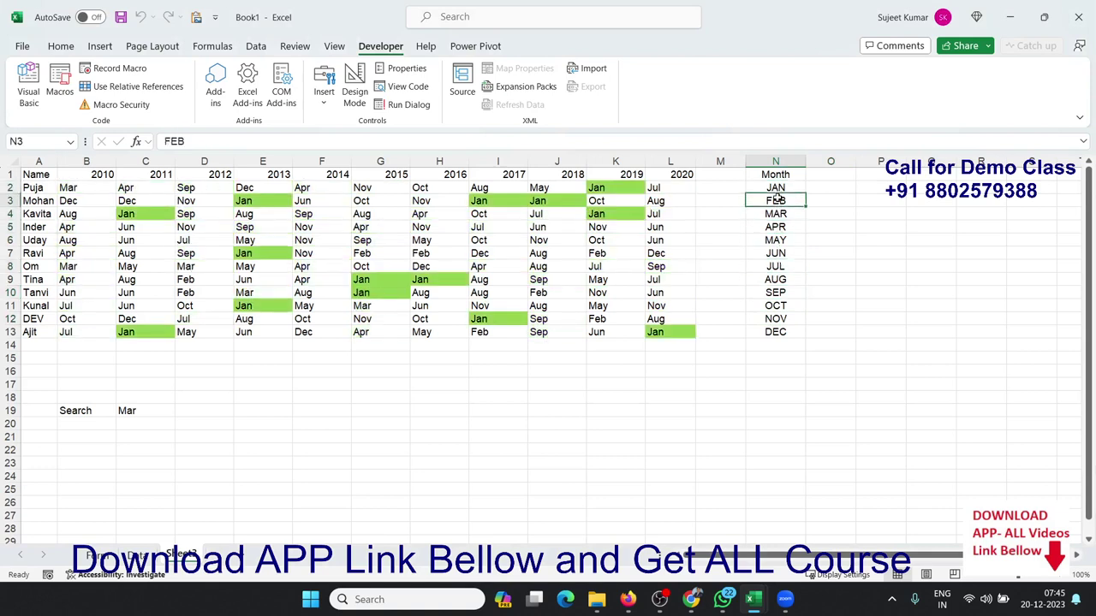
left_click(880, 213)
left_click(878, 240)
left_click(875, 279)
left_click(869, 306)
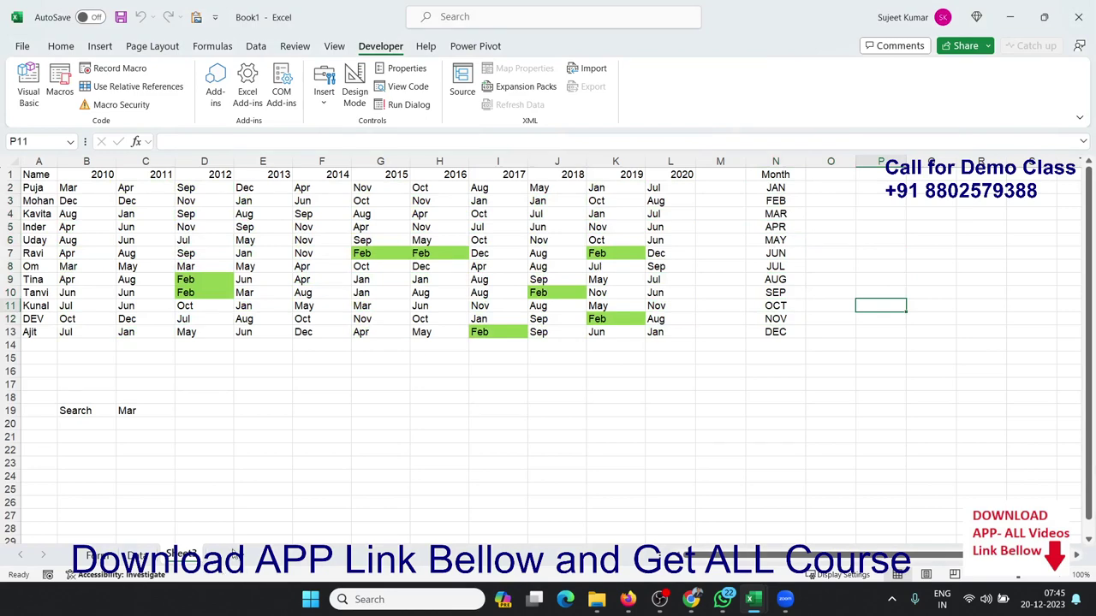
left_click(237, 555)
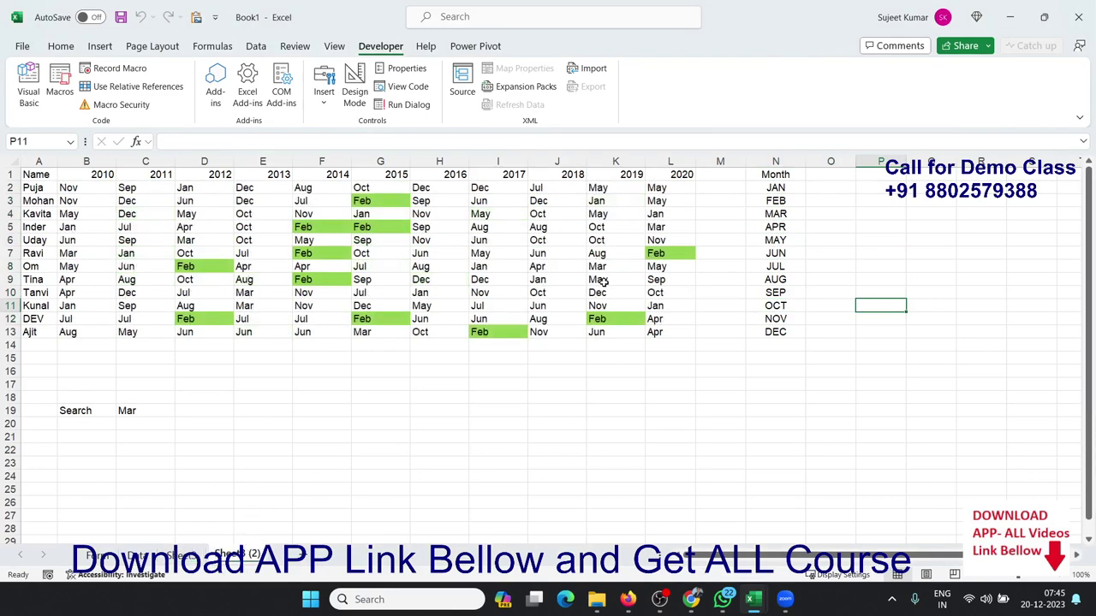
Open Sheet4 (Sheet3 (2)) code and delete the copied If block, leaving blank lines
key("alt+F11")
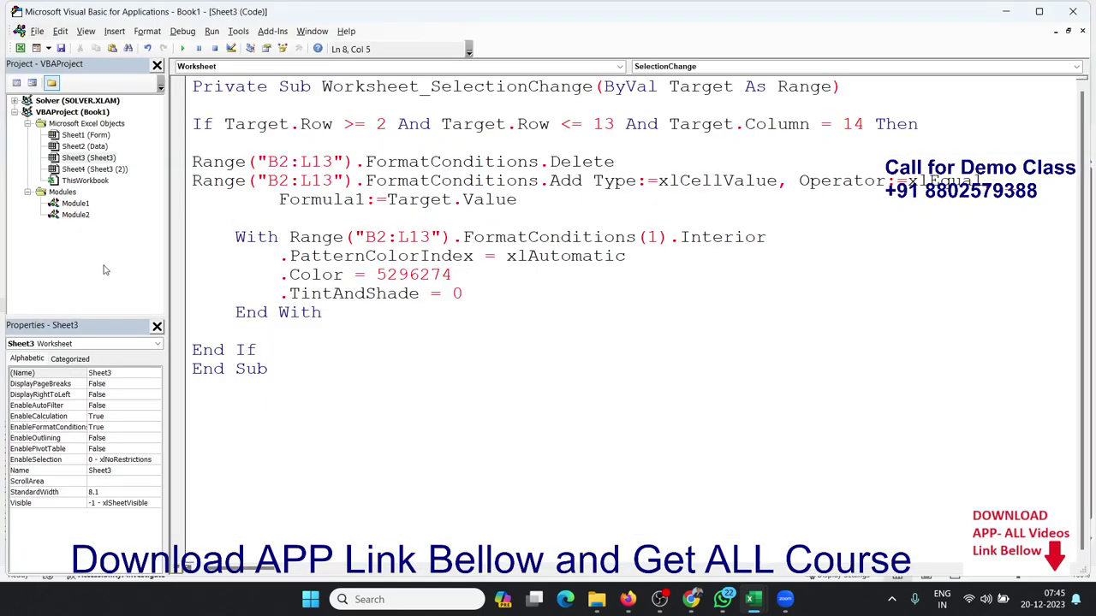
double_click(96, 169)
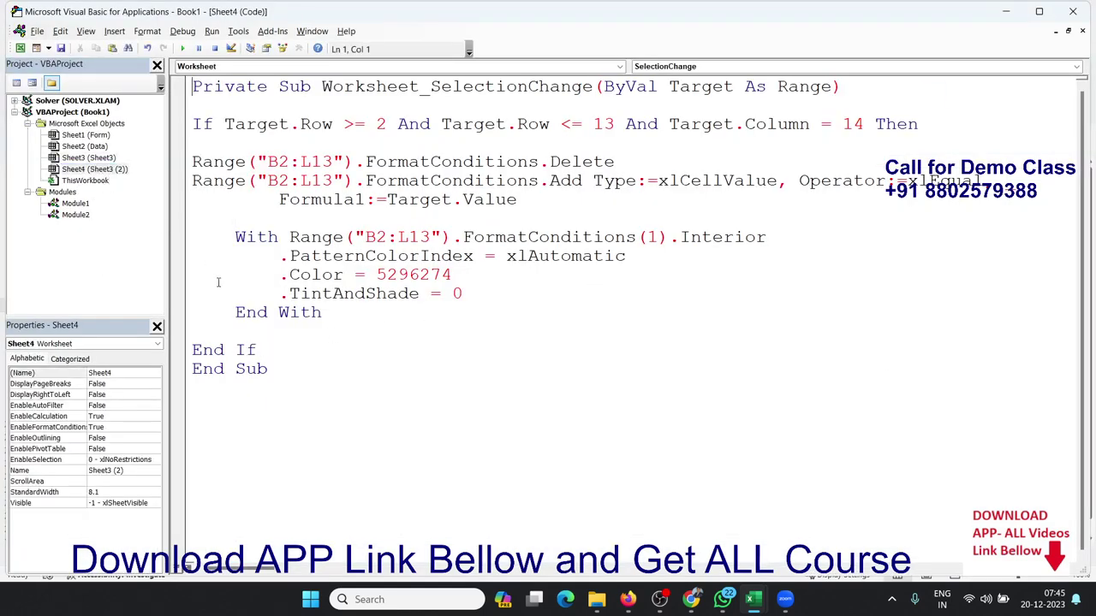
mouse_move(259, 349)
left_mouse_down()
mouse_move(181, 286)
mouse_move(166, 127)
left_mouse_up()
key("Delete")
key("Return")
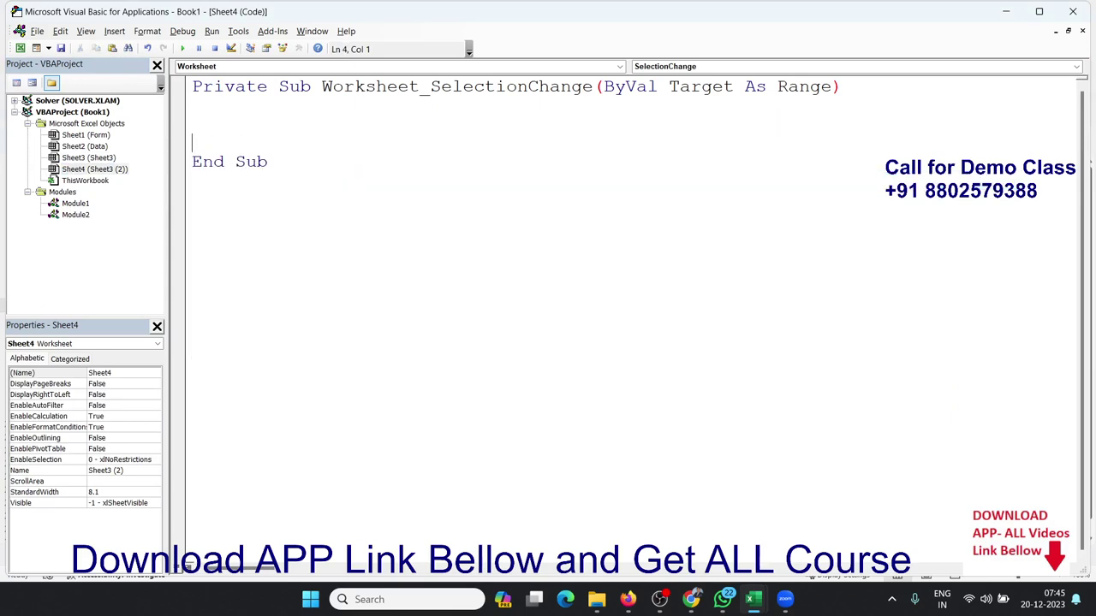
key("Return")
key("Return")
key("Up")
key("Up")
key("Up")
Begin declaring the variable with 'dim r as ra'
key("alt+F11")
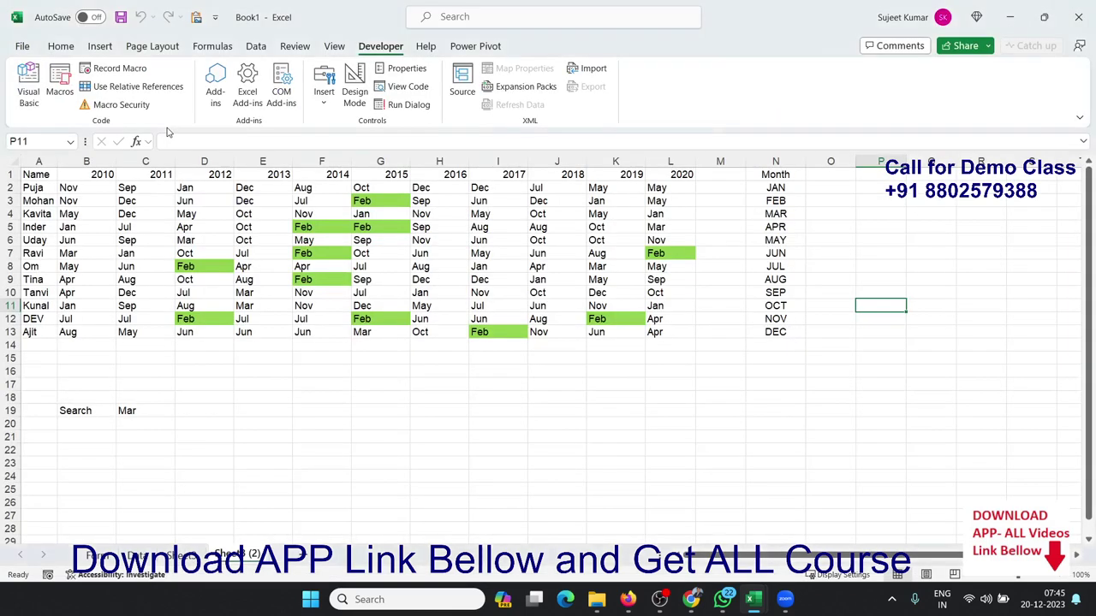
key("alt+F11")
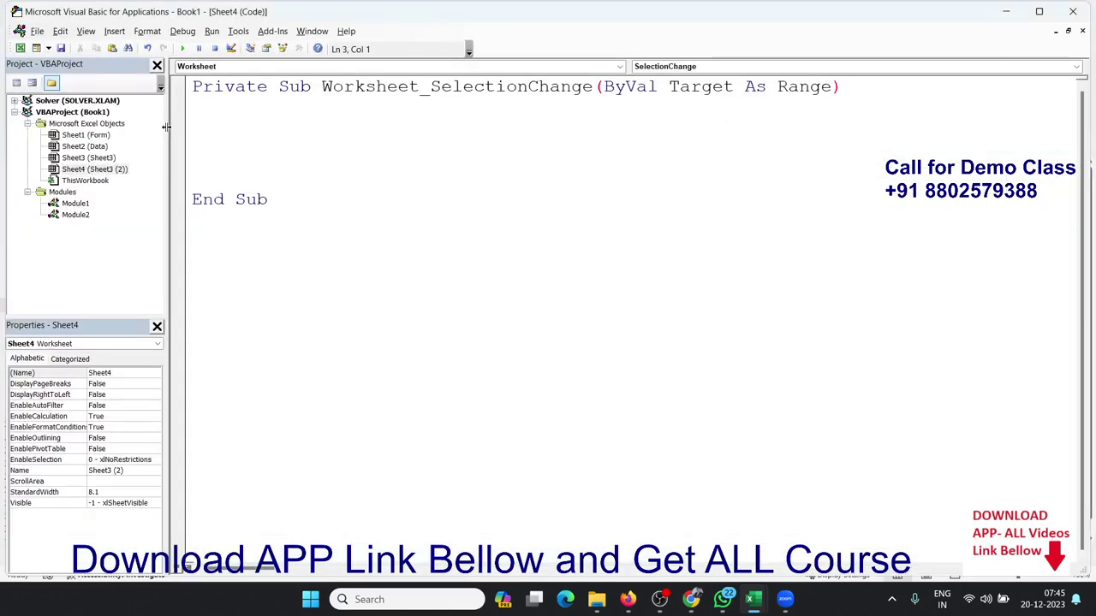
type("dim r ")
type("as ra")
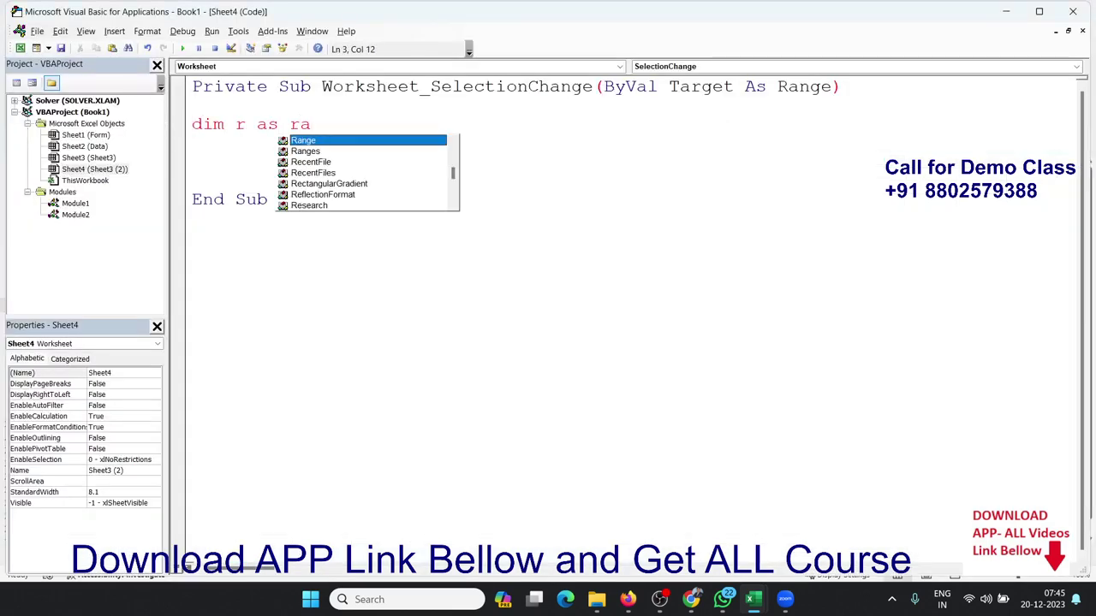
Complete 'Dim r As Range' and write a For Each r In Range('b2:l13') … Next r loop
key("Tab")
key("Return")
key("Return")
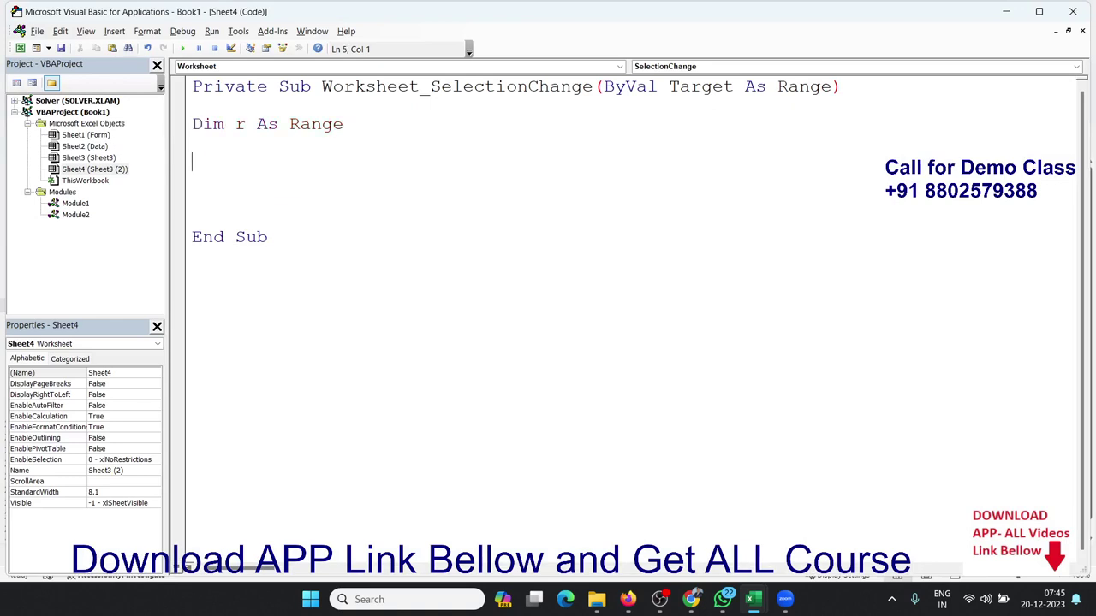
type("for e")
type("ach r ")
type("in")
key("alt+F11")
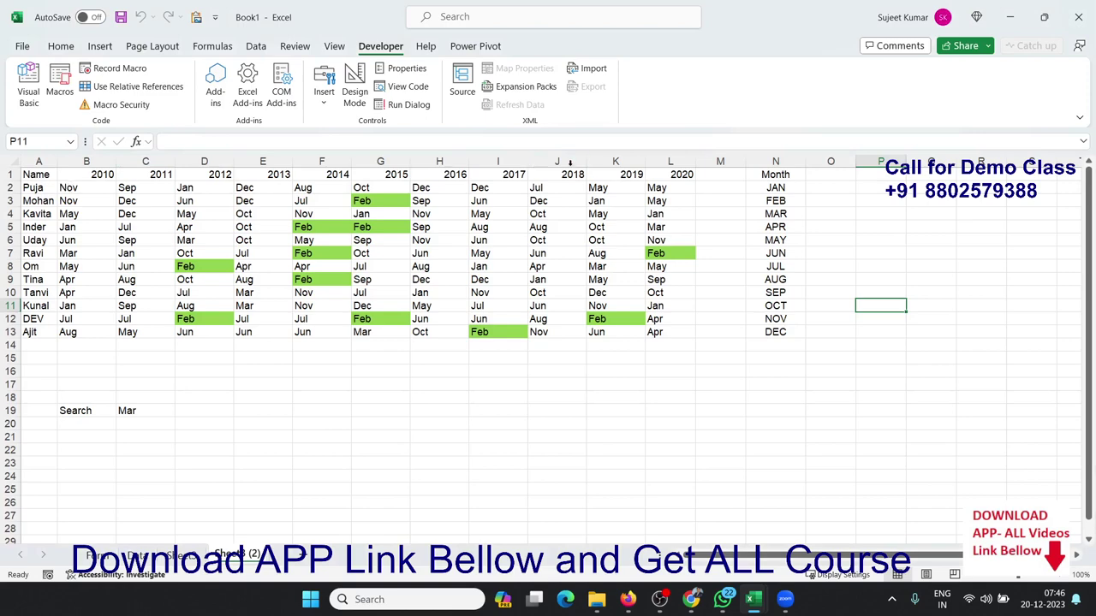
key("alt+F11")
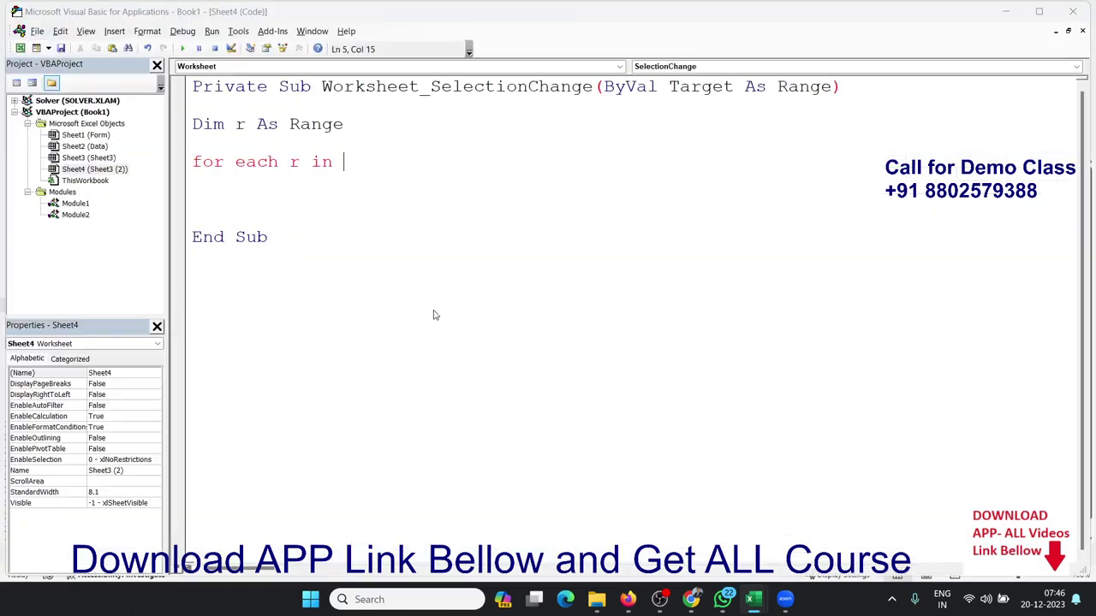
type("range")
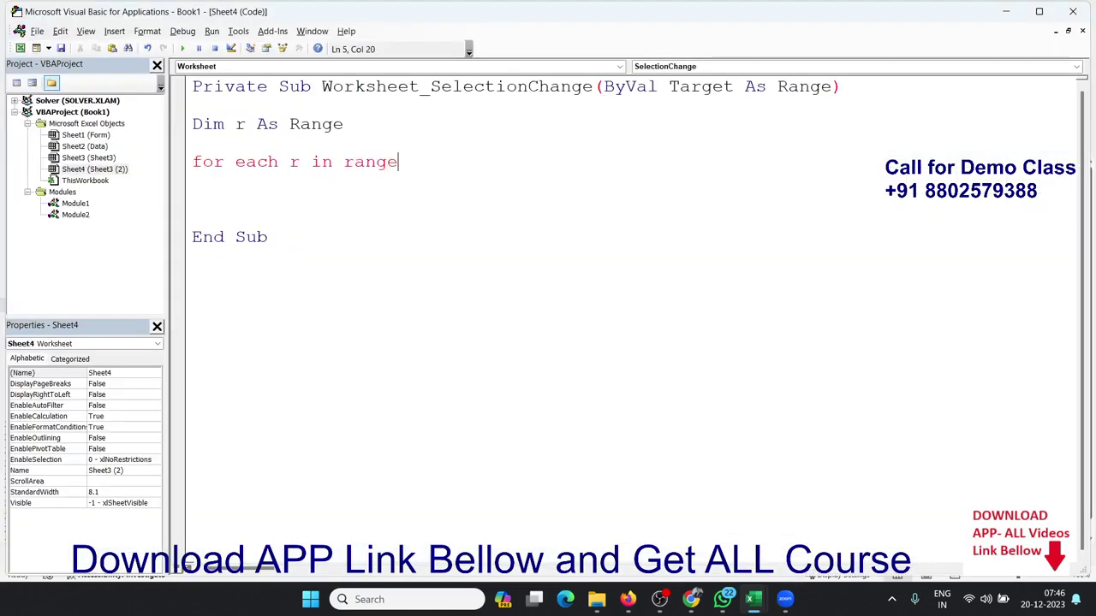
type("(\"b")
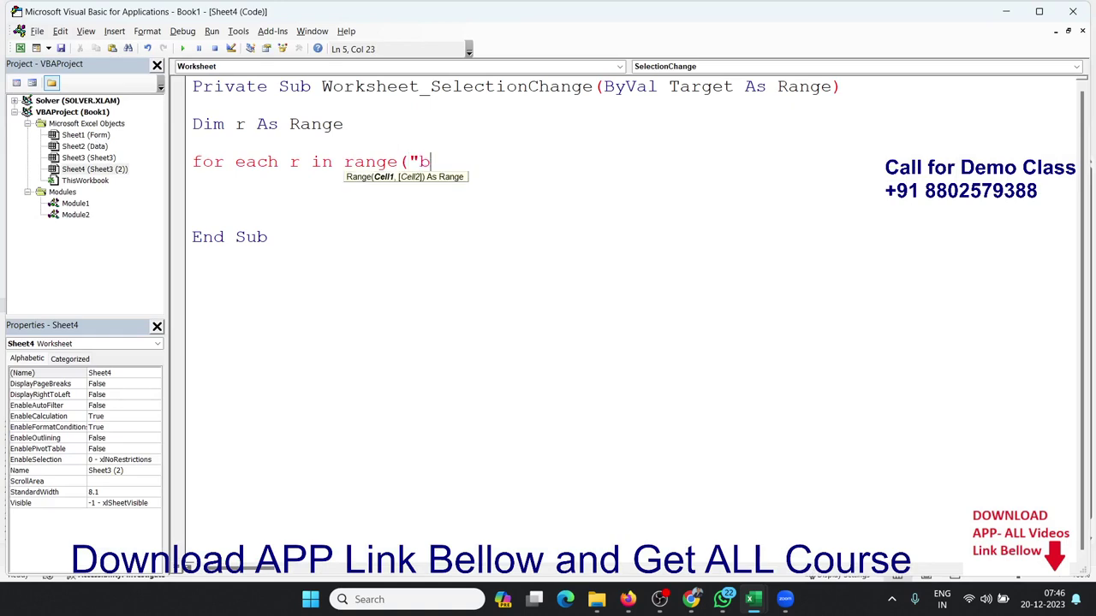
type("2")
type(":")
type("1")
type("13")
type(")")
key("Return")
key("Return")
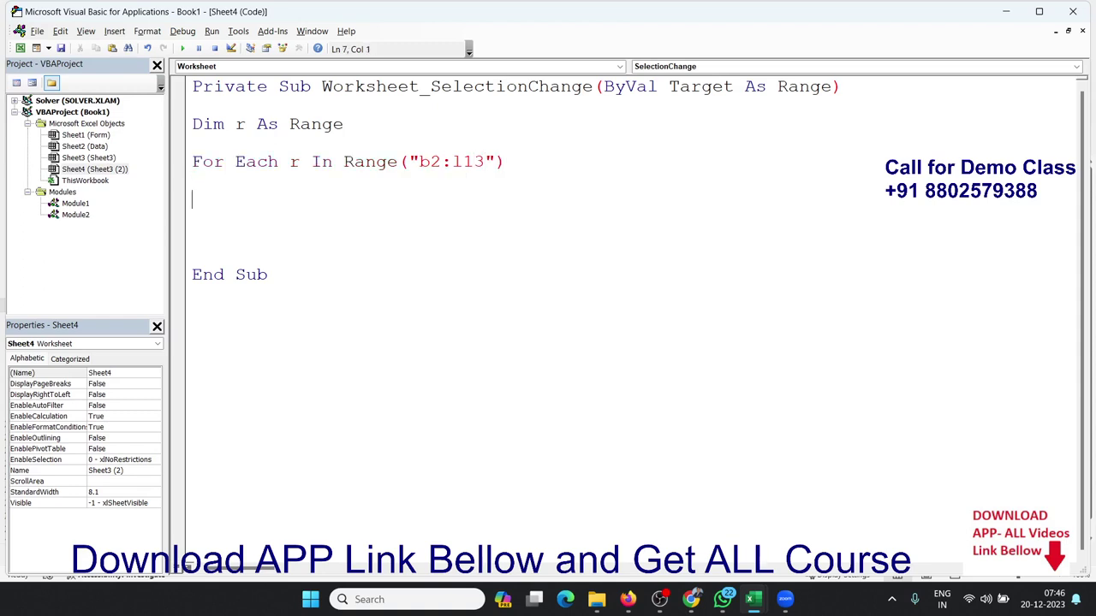
key("Return")
key("Return")
type("n")
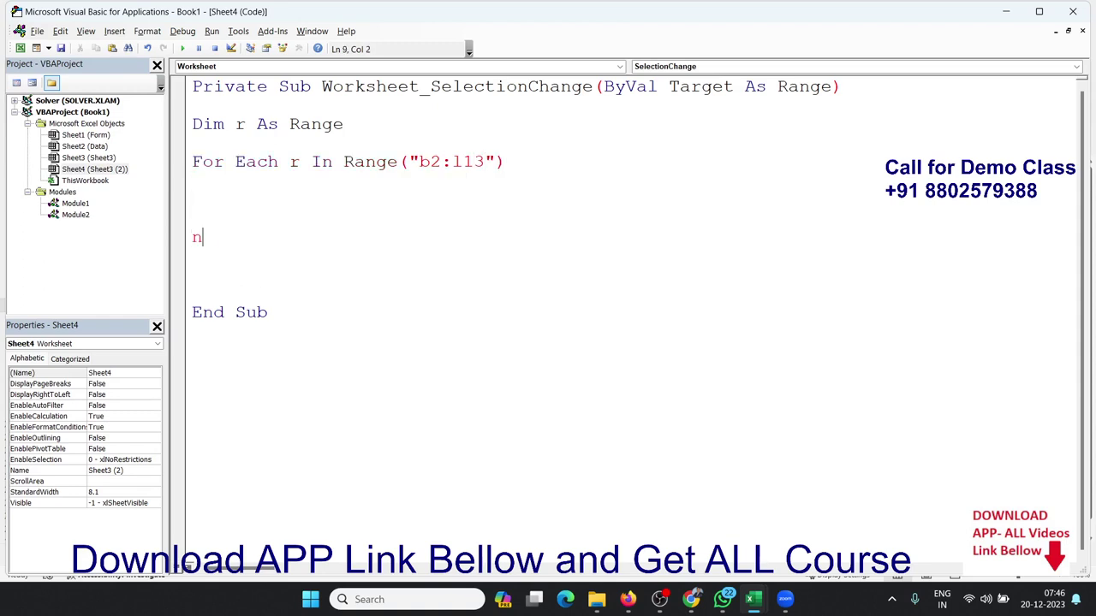
type("ext ")
type("r")
key("Up")
key("Up")
key("Return")
key("Up")
key("Up")
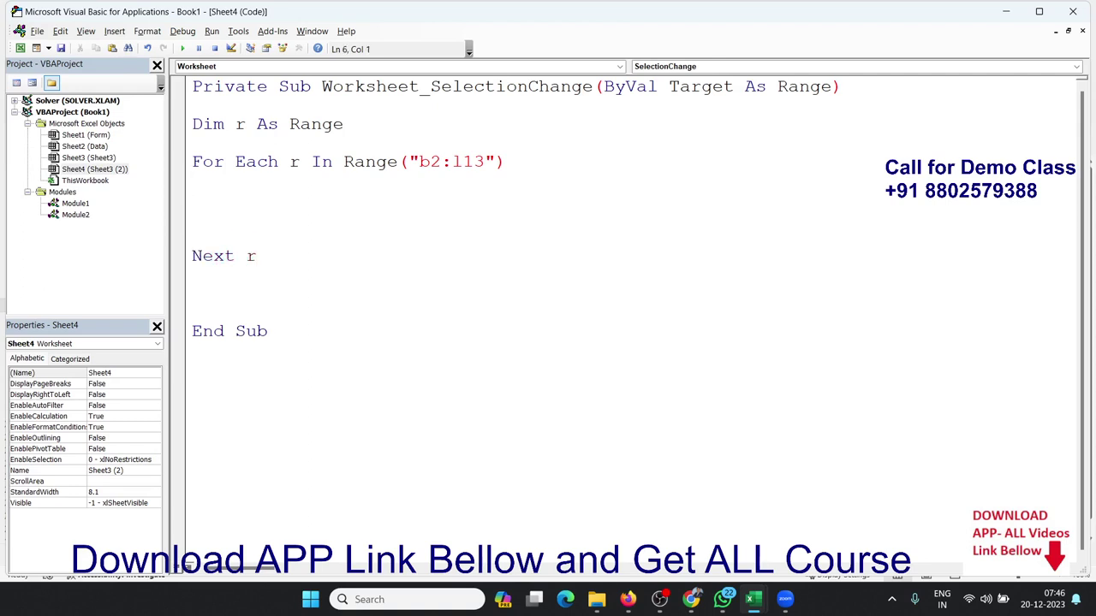
Add 'If r.Value = Target.Value Then' inside the loop
type("if ")
type("r")
type(".")
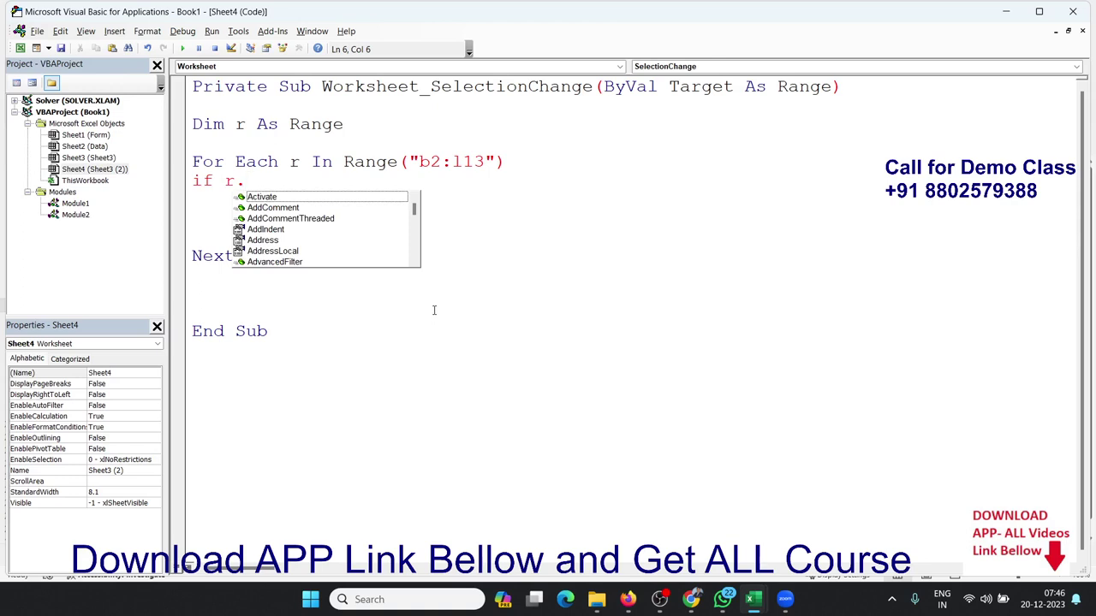
type("v")
key("Tab")
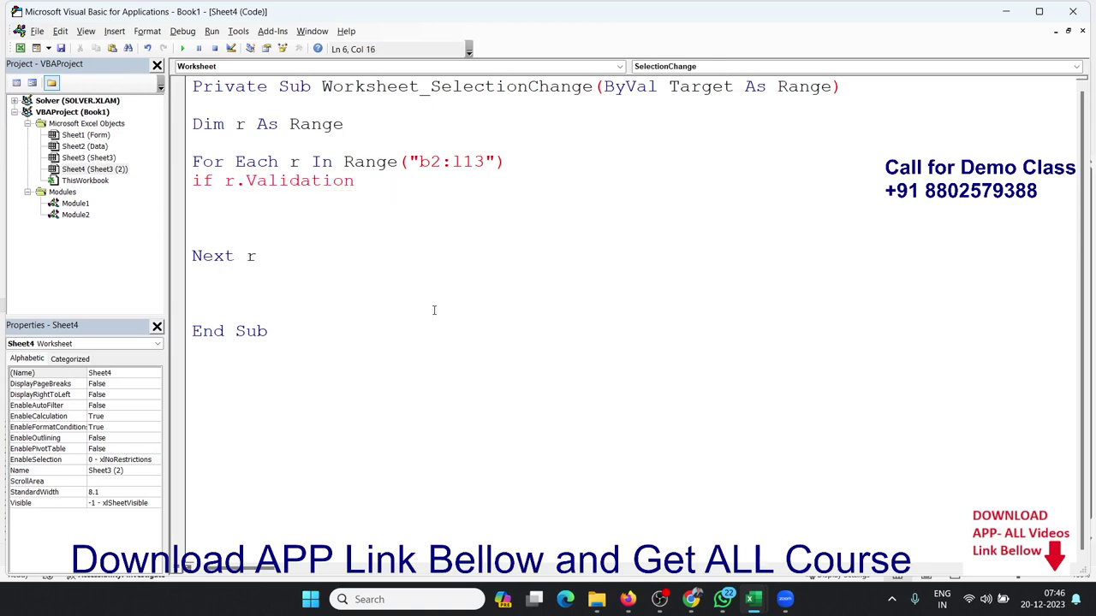
key("BackSpace")
key("BackSpace")
key("BackSpace")
key("BackSpace")
key("BackSpace")
key("BackSpace")
key("BackSpace")
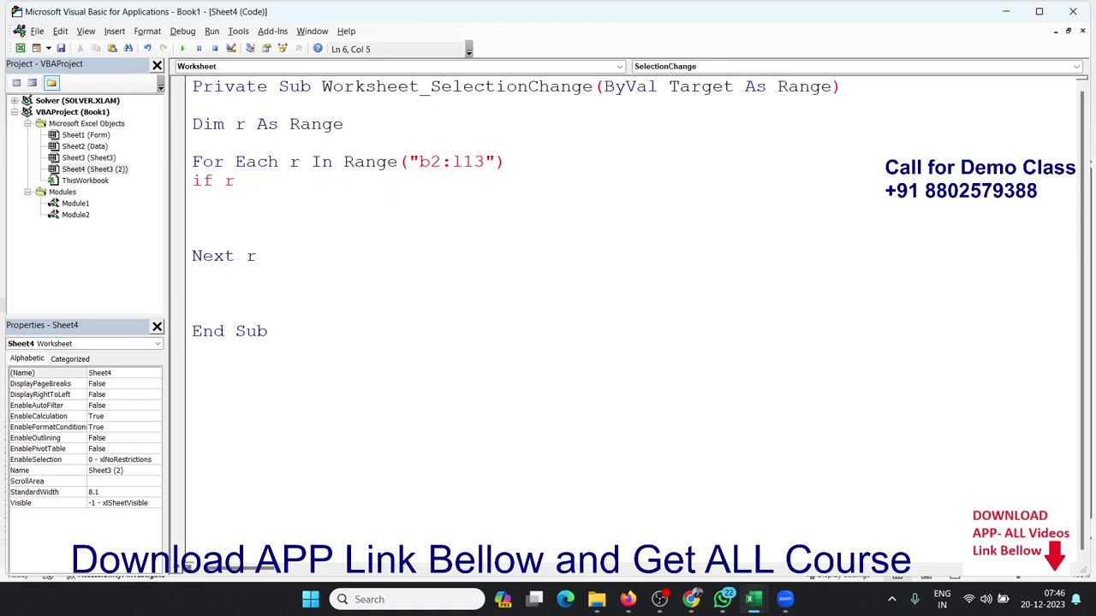
type(".v")
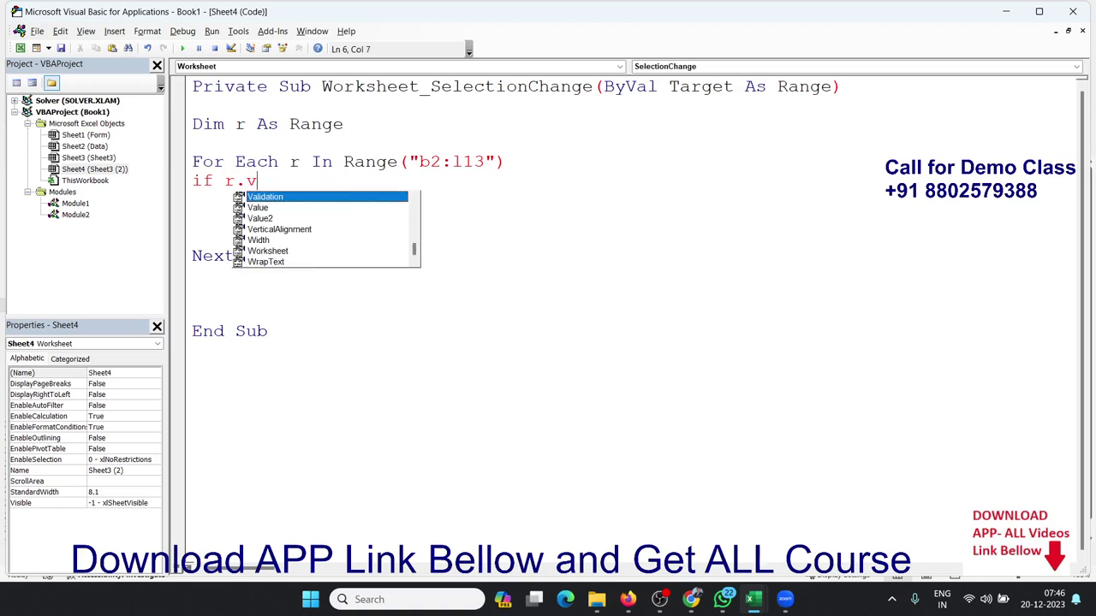
type("a")
key("Tab")
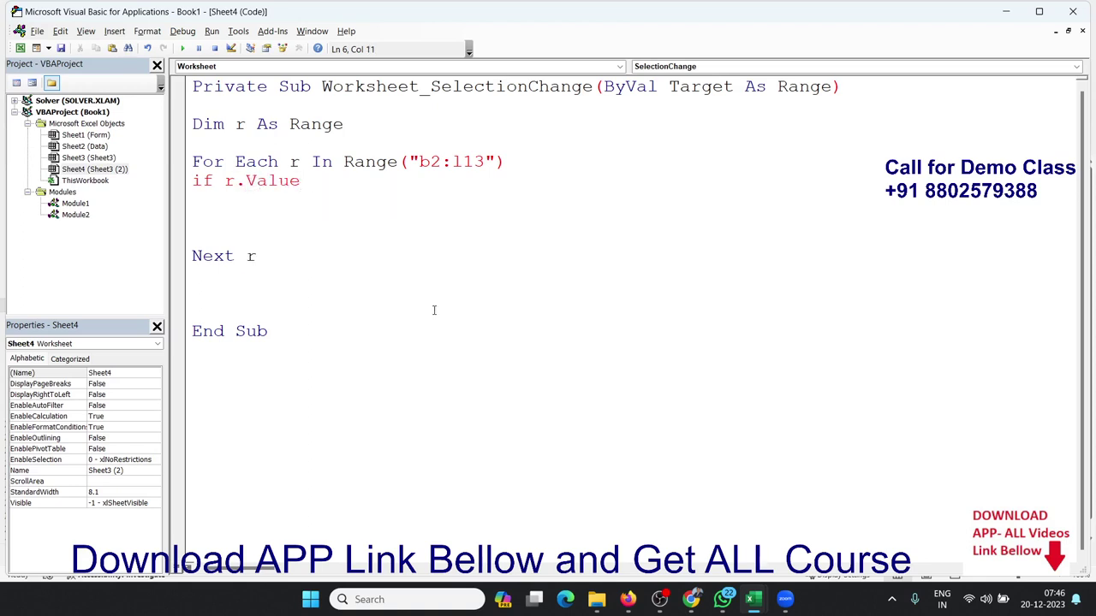
type("=")
type("ta")
type("rget.")
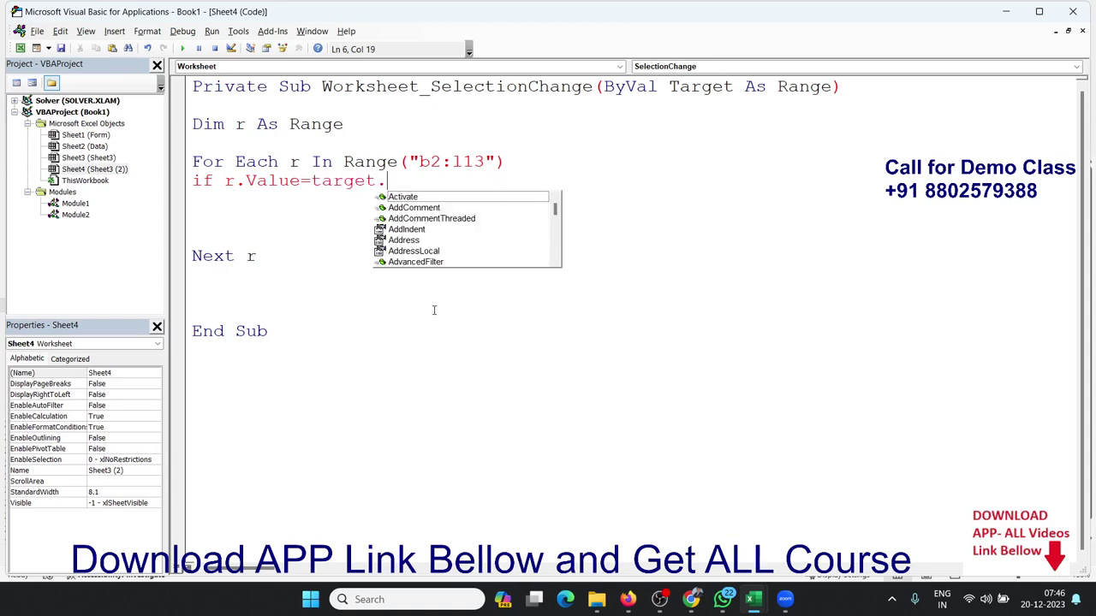
type("v")
key("Down")
key("Tab")
type("th")
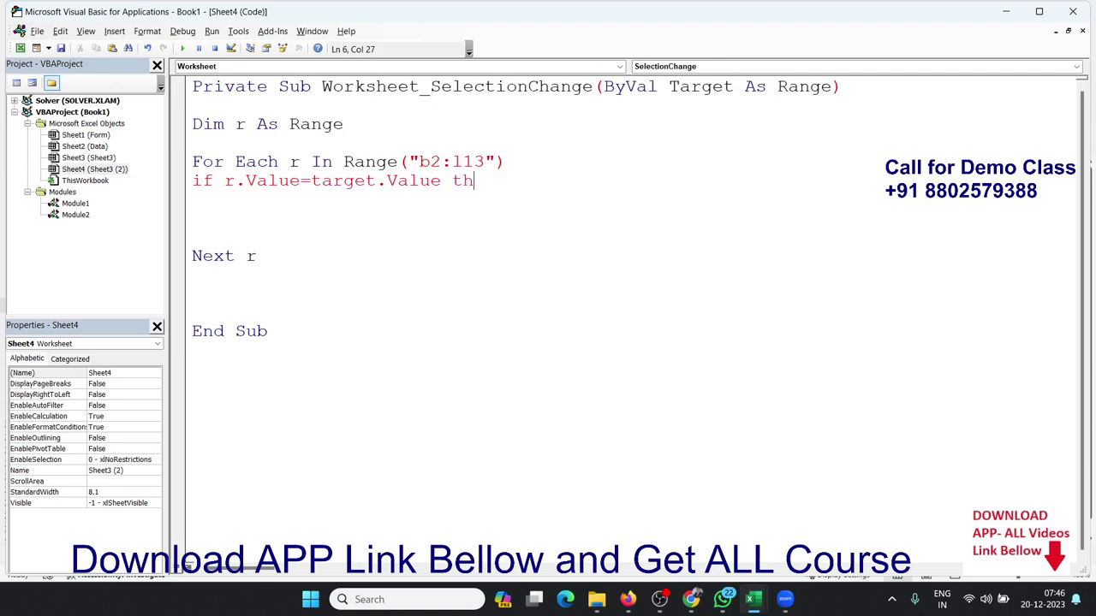
type("en")
key("Return")
Set r.Interior.Color = vbGreen, close with End If, and remove extra blank lines
type("r.")
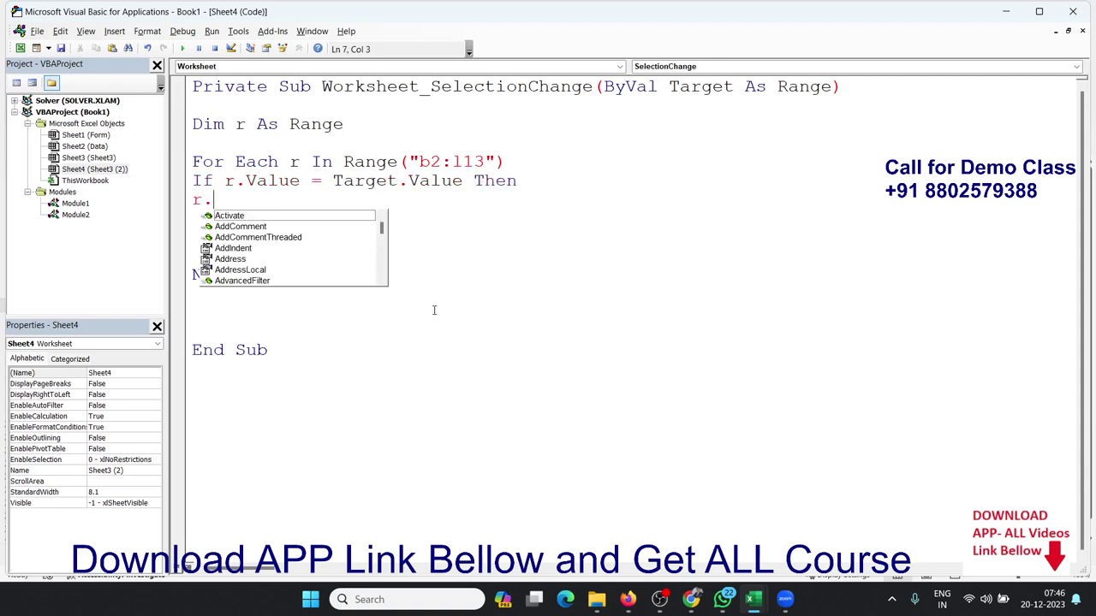
type("in")
key("Down")
key("Down")
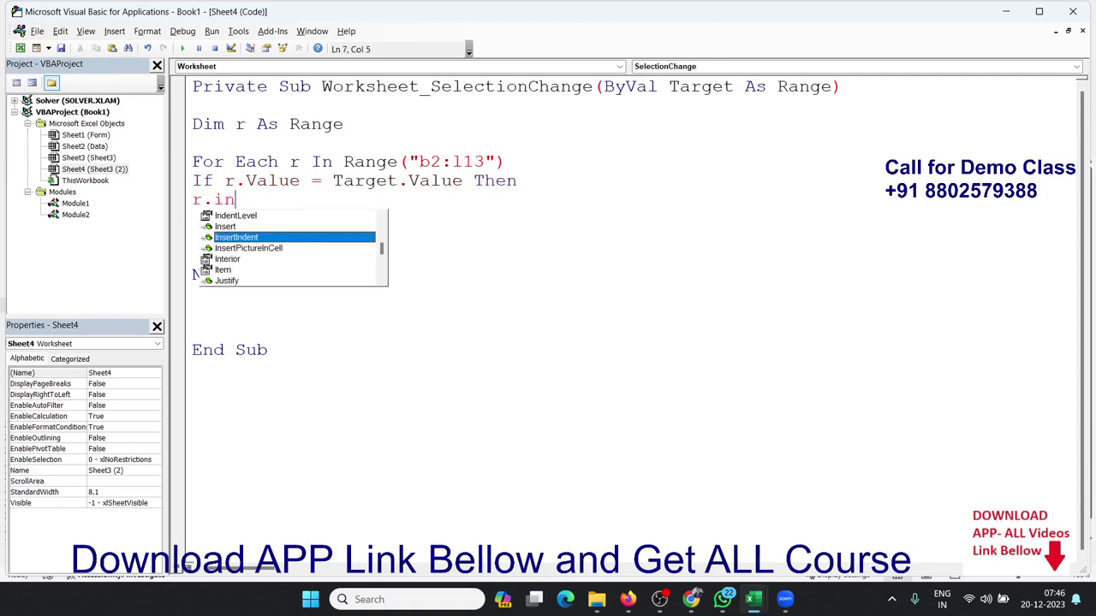
key("Down")
key("Down")
key("Tab")
type(".")
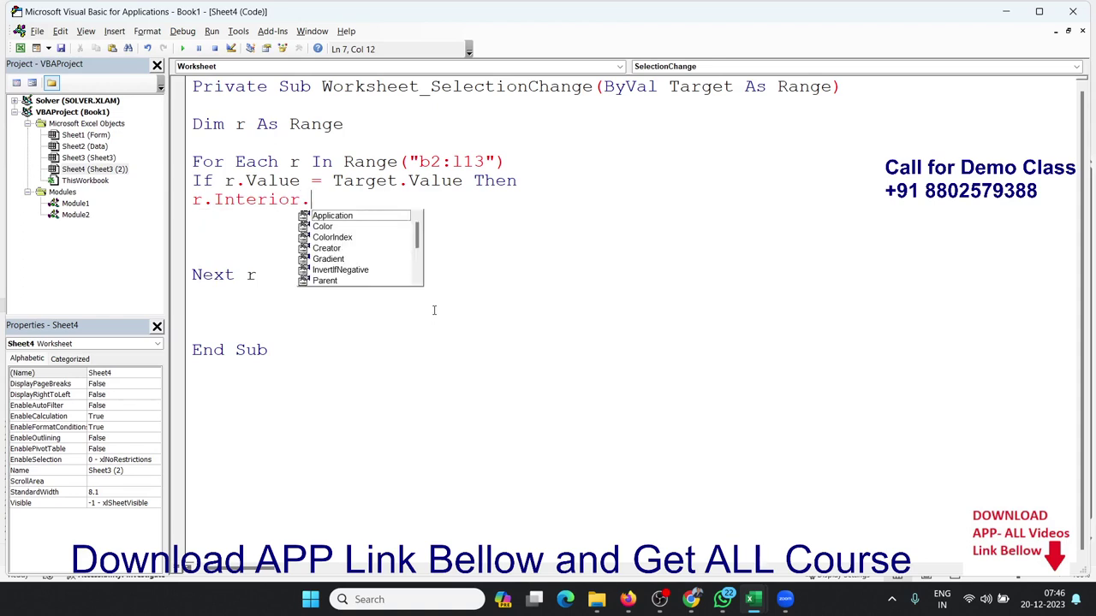
type("co")
key("Tab")
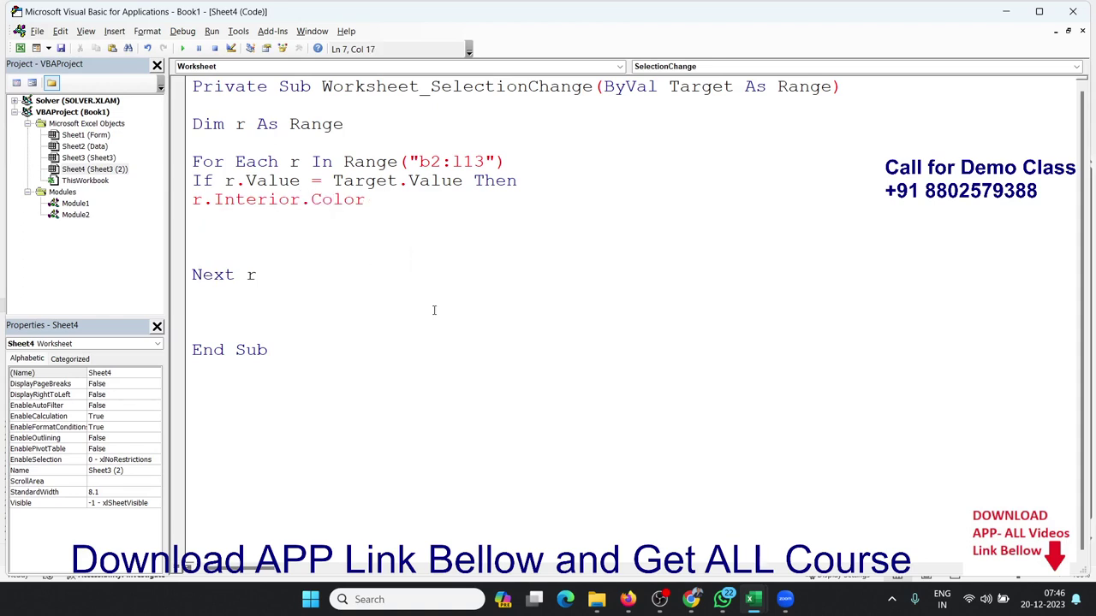
type("=vbge")
key("BackSpace")
type("re")
type("en")
key("Return")
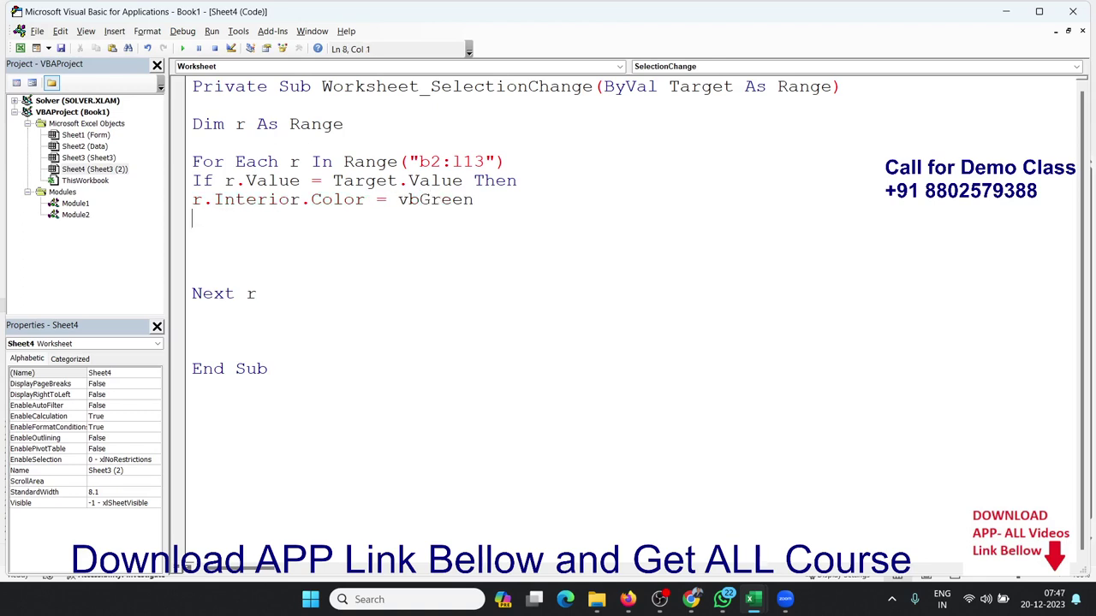
type("e")
type("nd if")
key("Down")
key("Delete")
key("Delete")
key("Delete")
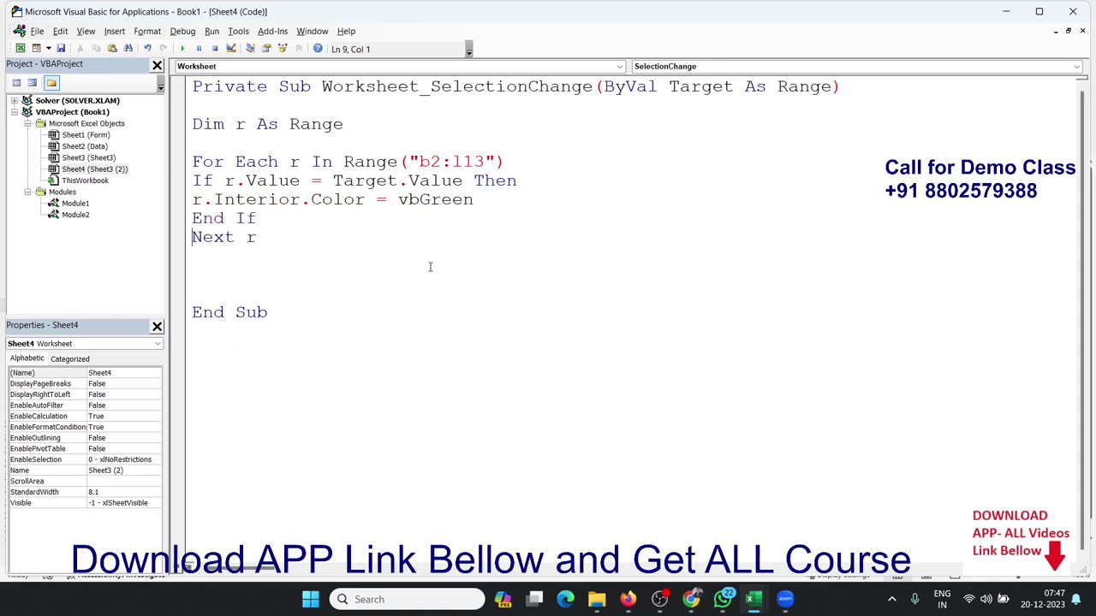
left_click(215, 148)
Paste the Range("b2:l13") reference above the For Each loop and append ClearFormats
left_click_drag(519, 162, 351, 162)
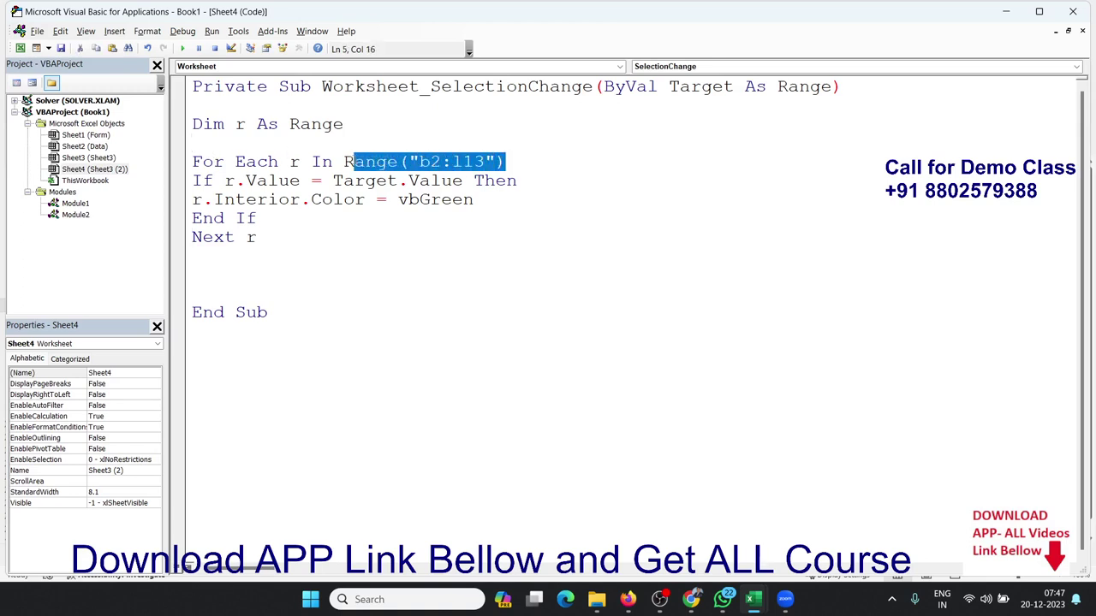
left_click(256, 144)
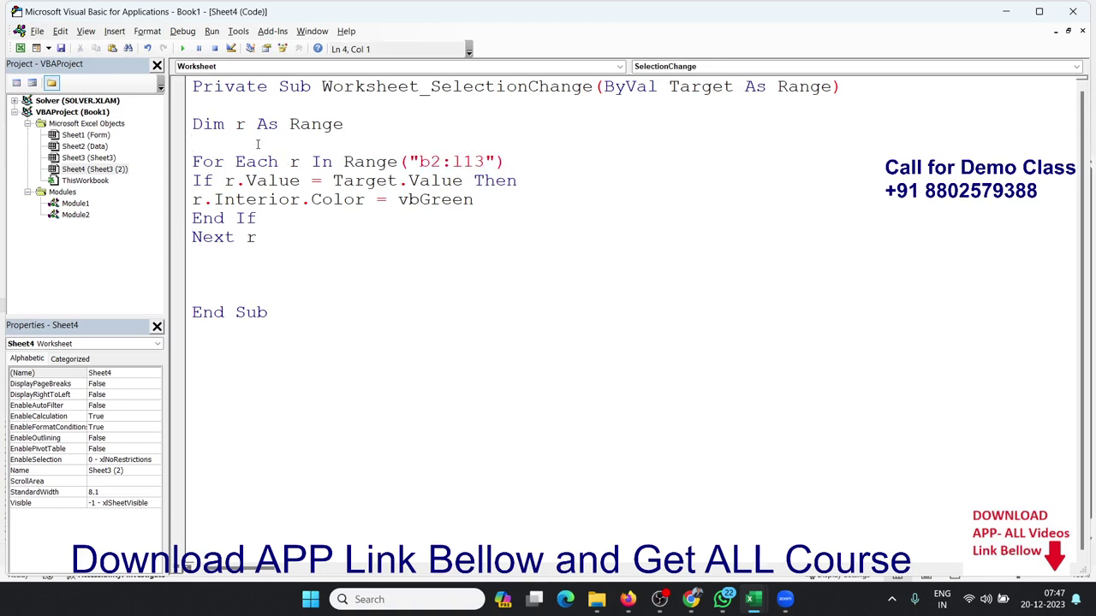
type("Range(\"b2:l13\")")
type(".")
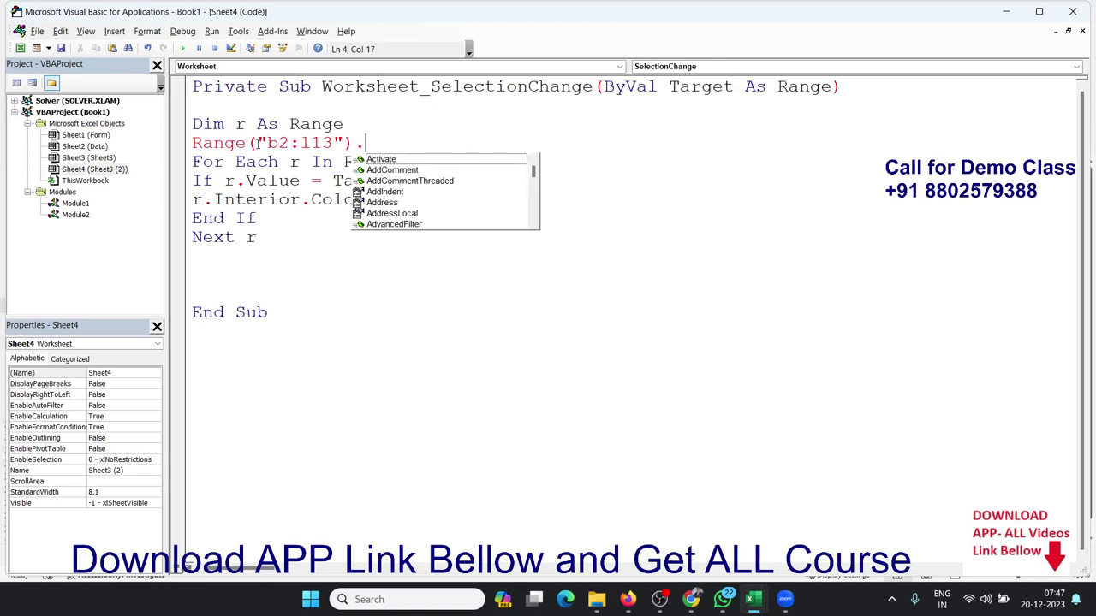
type("c")
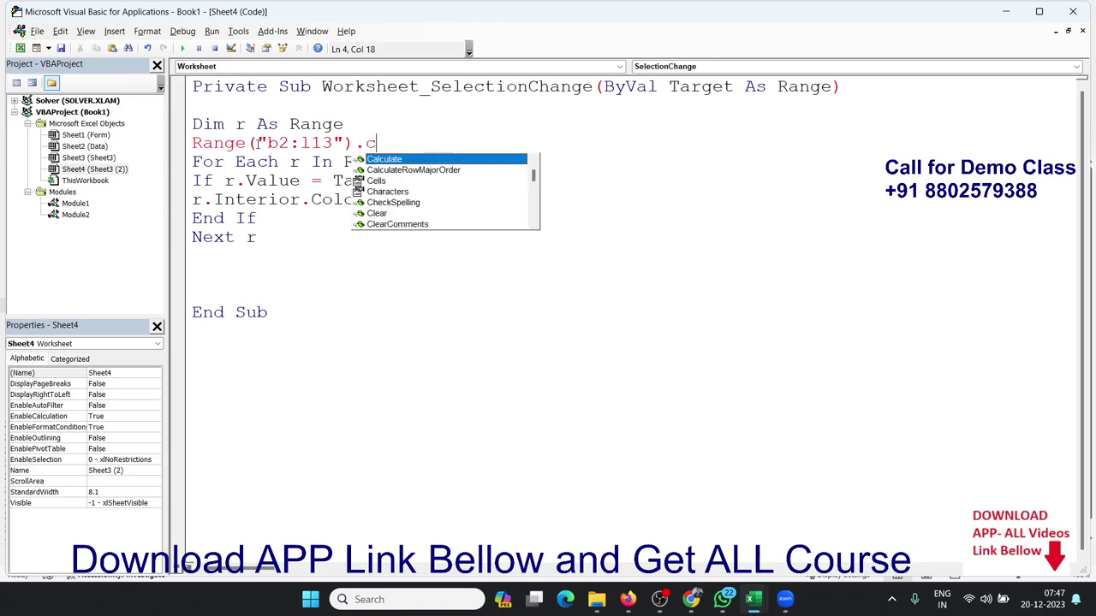
type("l")
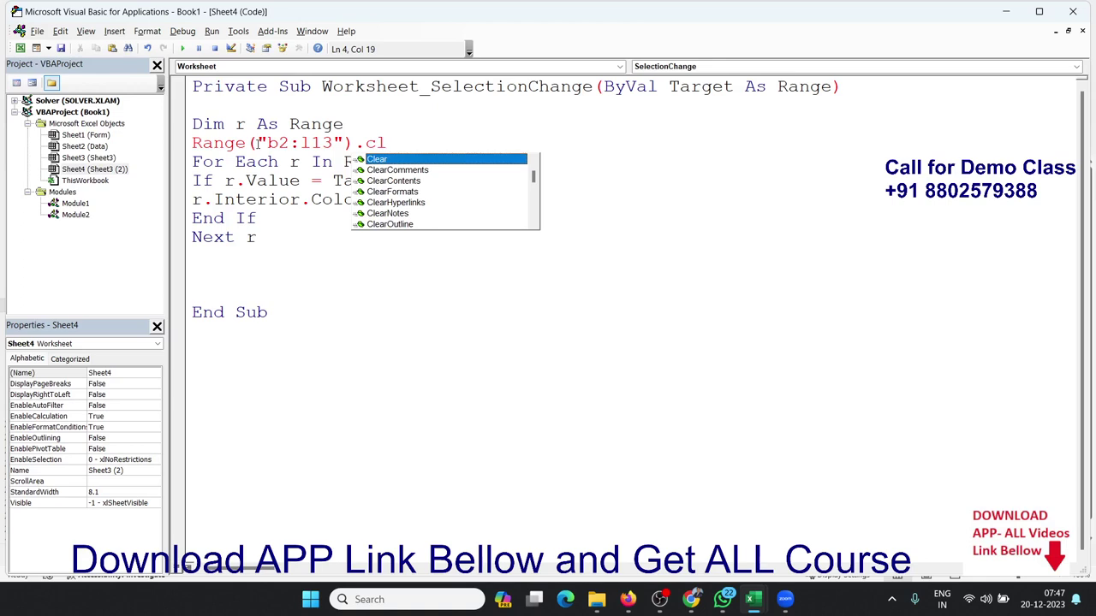
key("Down")
key("Down")
key("Down")
key("Tab")
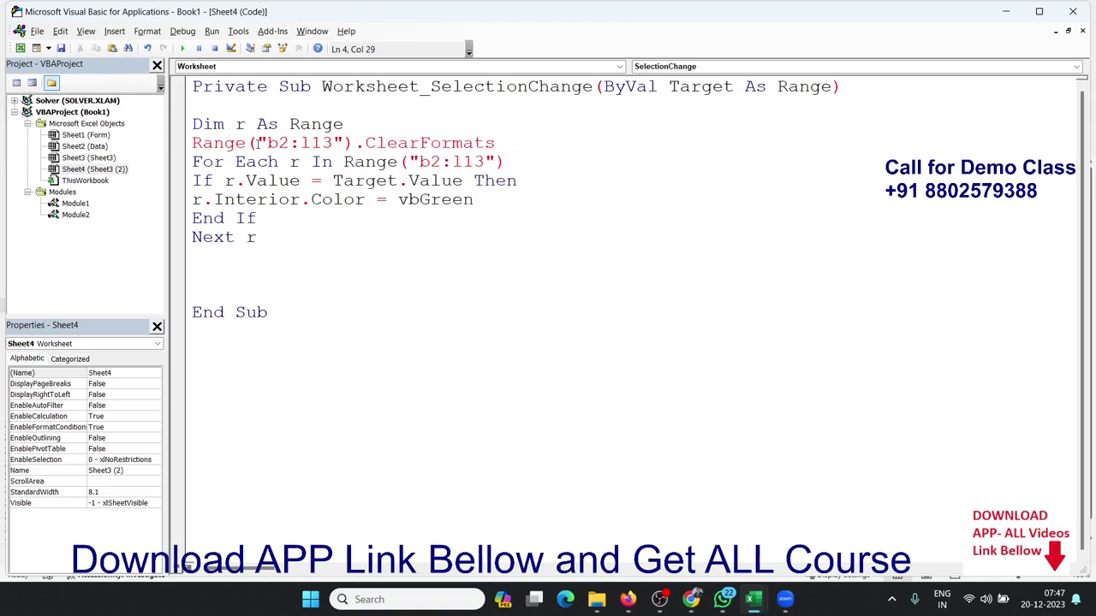
Replace ClearFormats with the Interior property on the new Range("b2:l13") line
left_click(361, 238)
left_click(365, 143)
left_click_drag(367, 143, 497, 143)
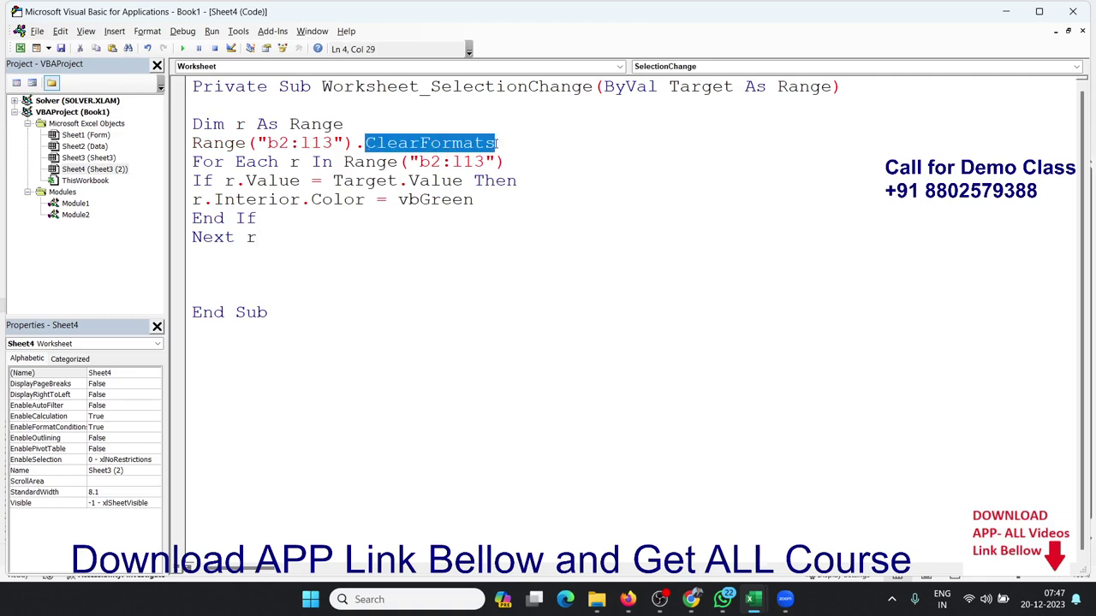
key("BackSpace")
key("BackSpace")
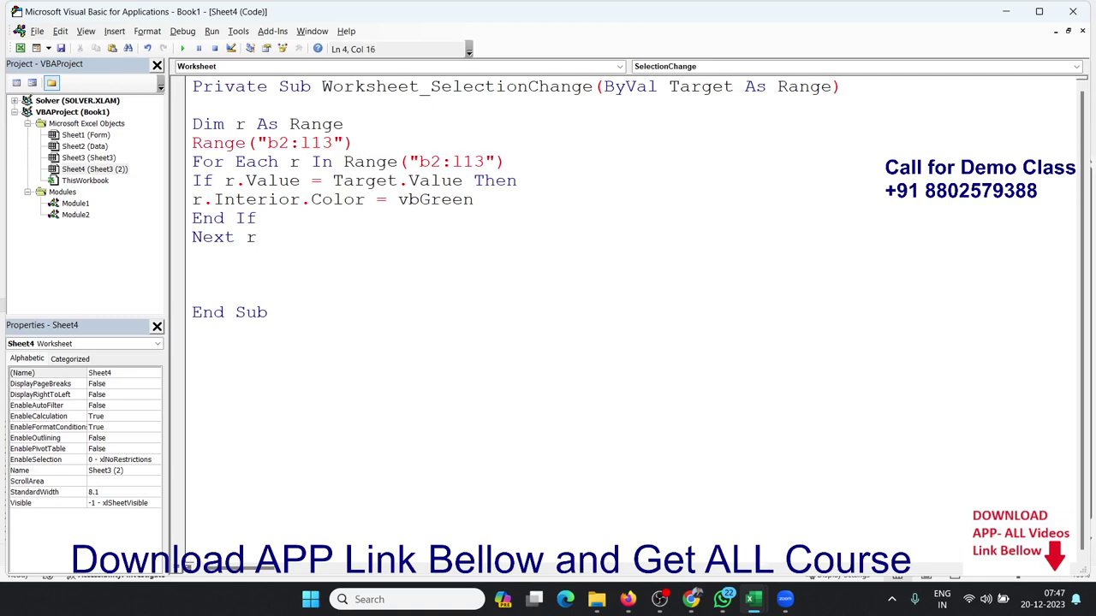
type(".co")
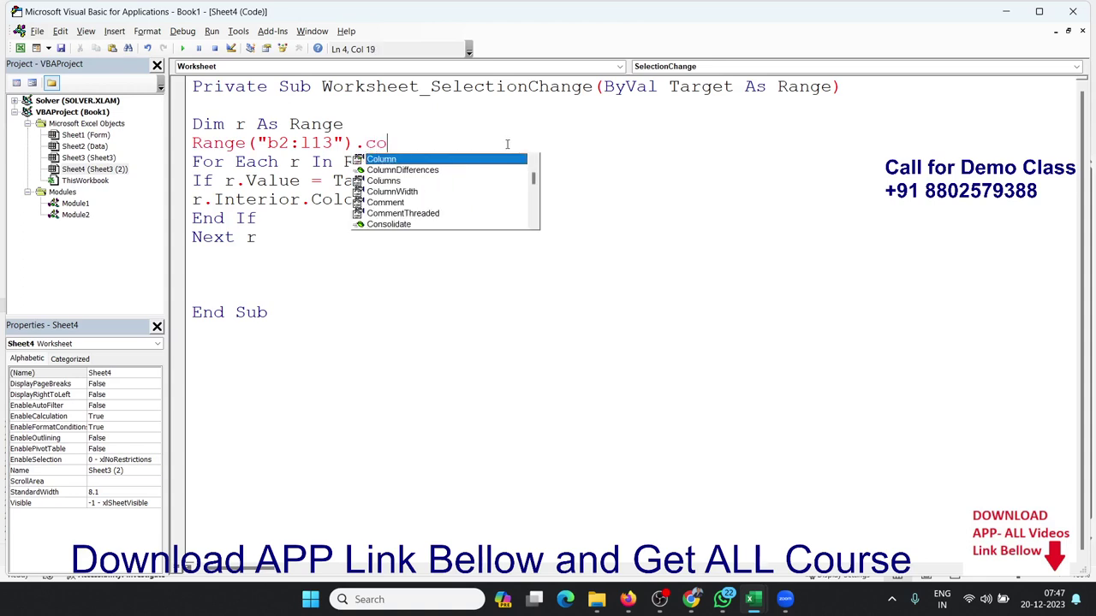
type("l")
key("BackSpace")
key("BackSpace")
key("BackSpace")
key("BackSpace")
type(".")
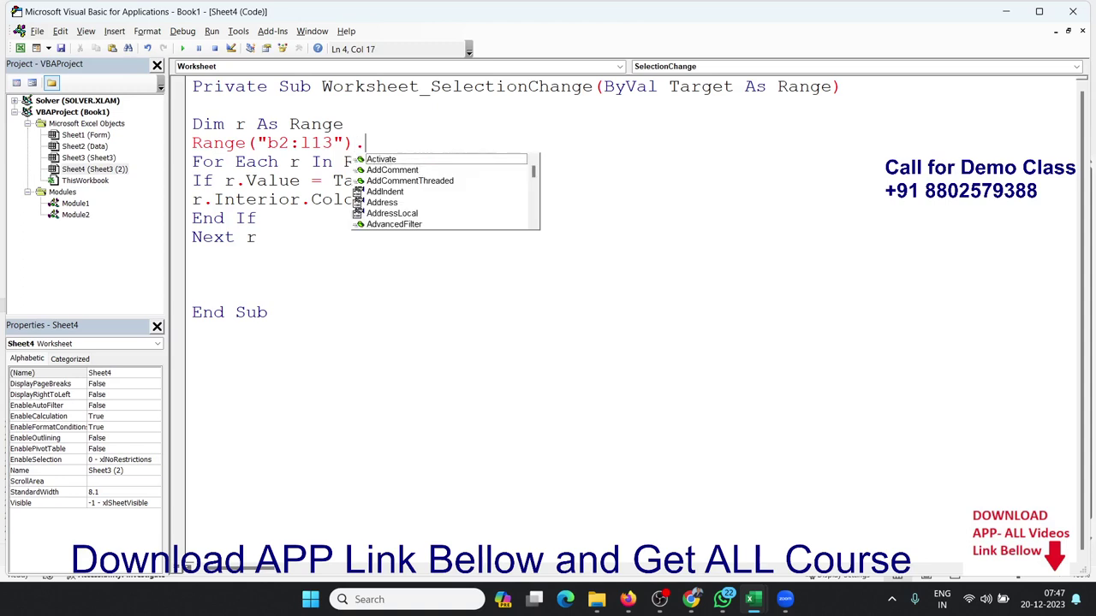
type("in")
key("Down")
key("Down")
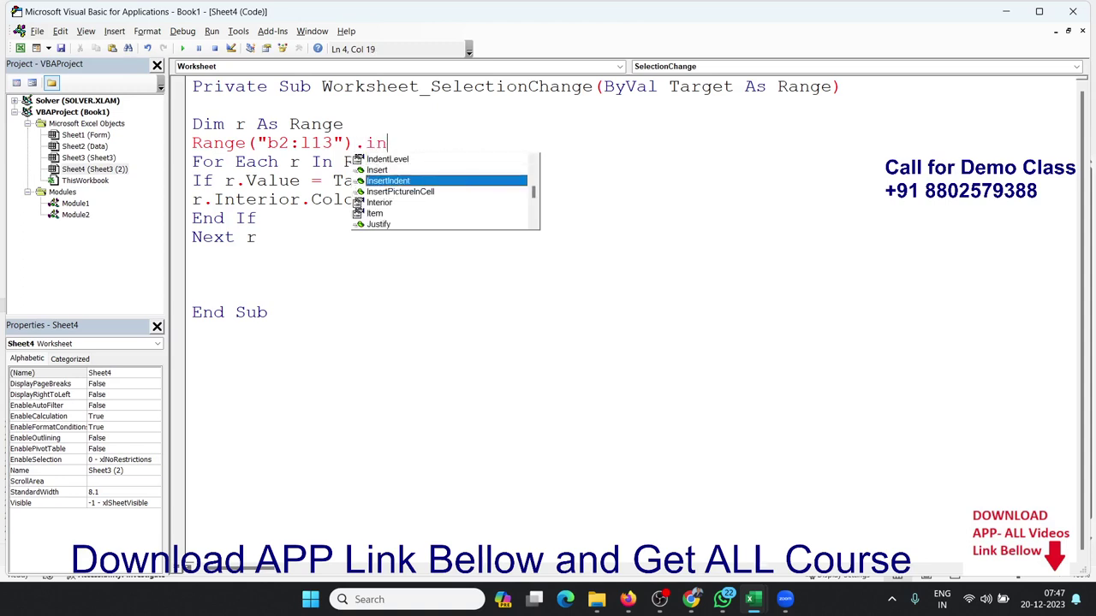
key("Up")
key("Down")
key("Down")
key("Down")
key("Down")
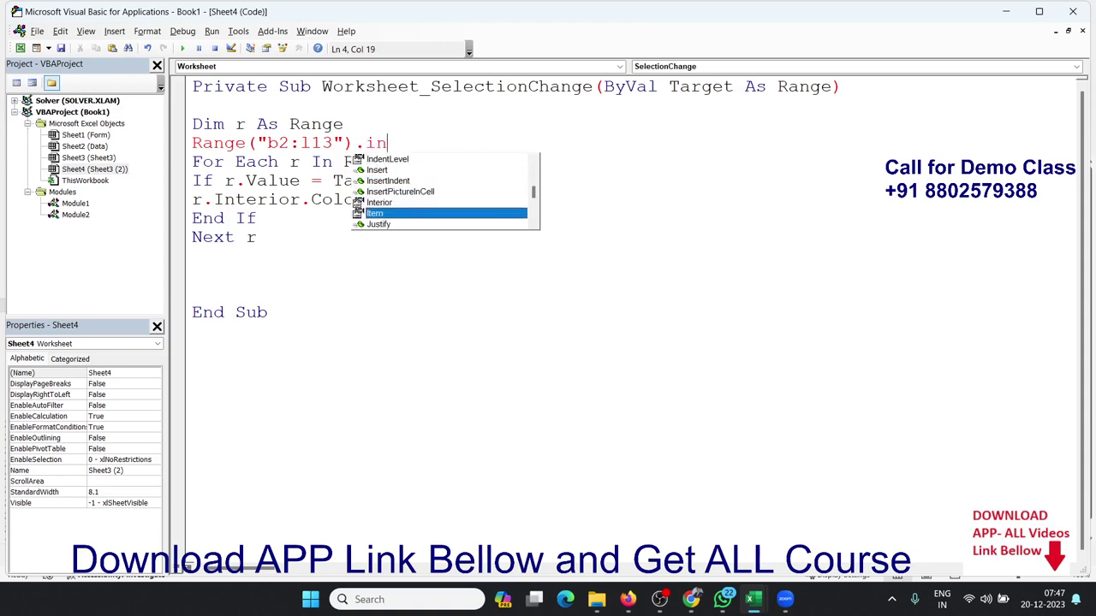
key("Up")
key("Tab")
Complete the line as Range("b2:l13").Interior.Color = xlNone
type(".")
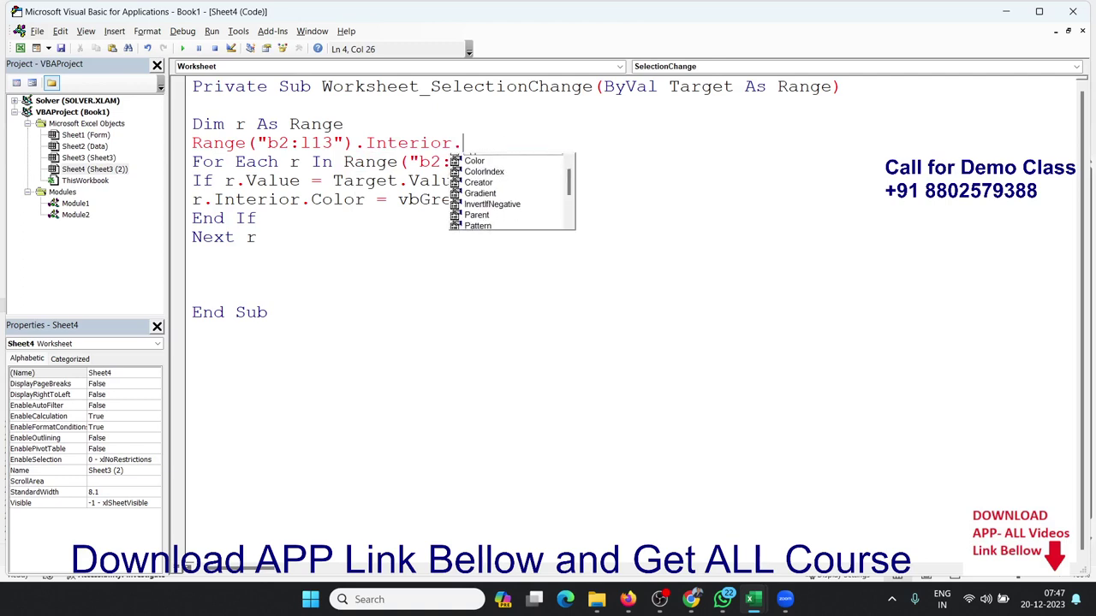
type("co")
key("Tab")
type("=")
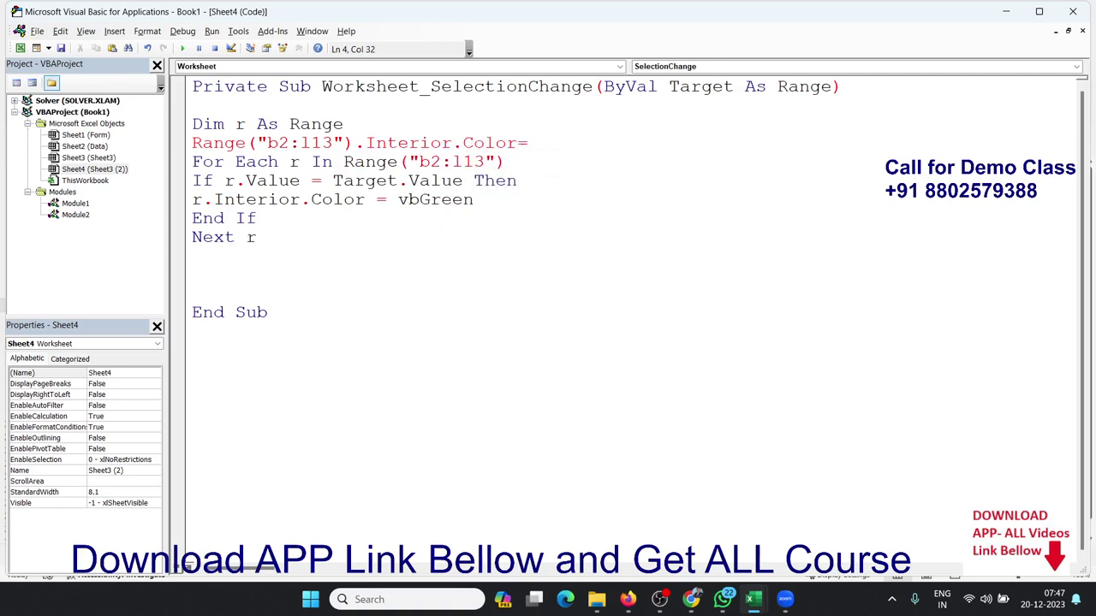
type("xlnone")
left_click(445, 235)
left_click_drag(517, 180, 310, 181)
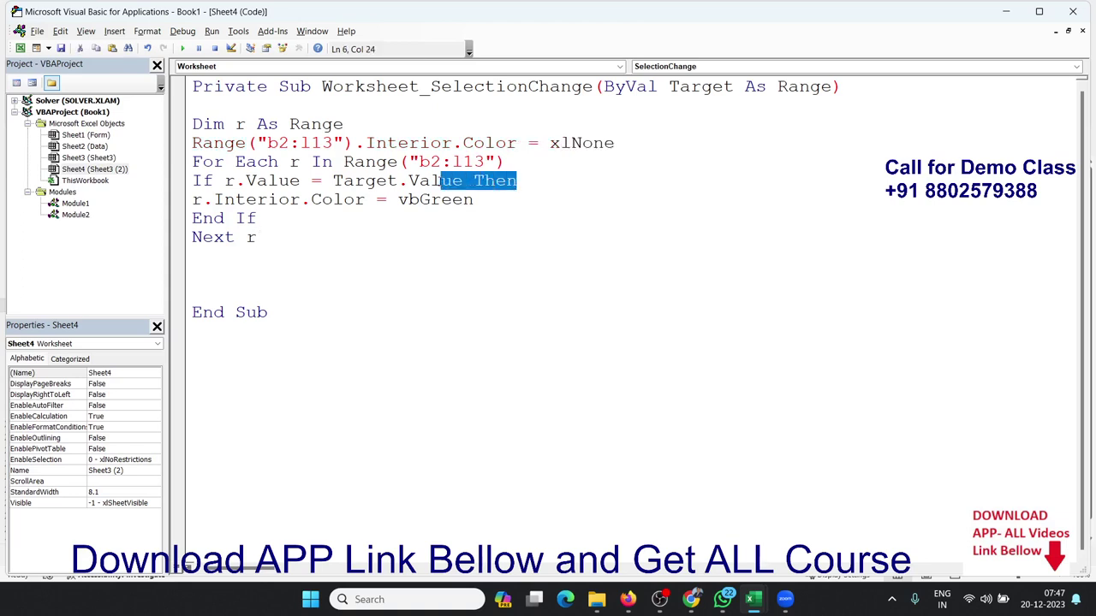
left_click(314, 189)
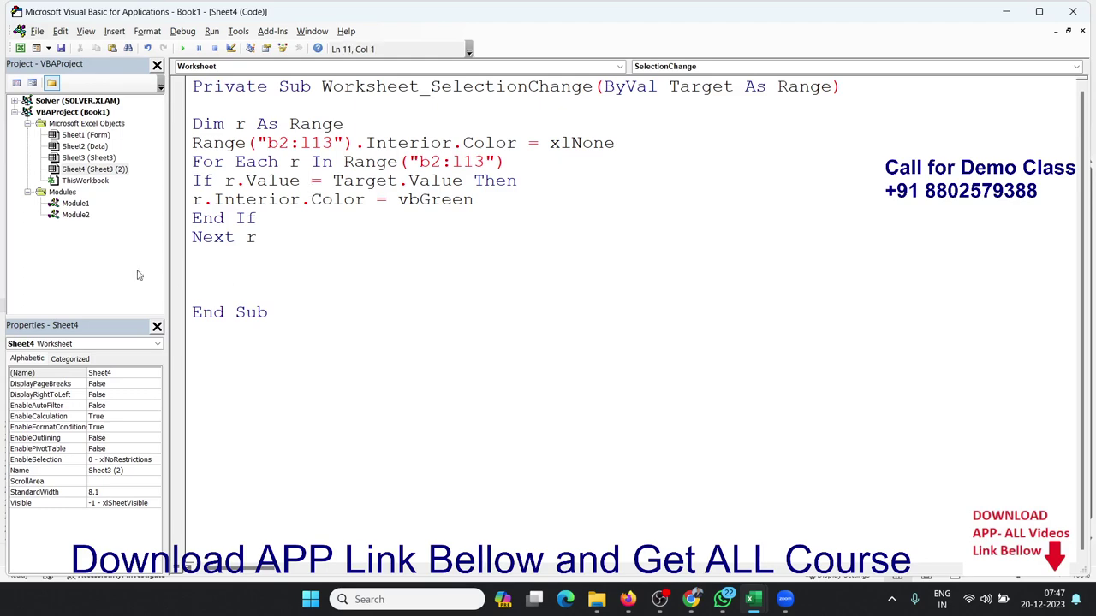
Find the row-and-column If condition in Sheet3's SelectionChange code, then return to Sheet4's macro
double_click(88, 204)
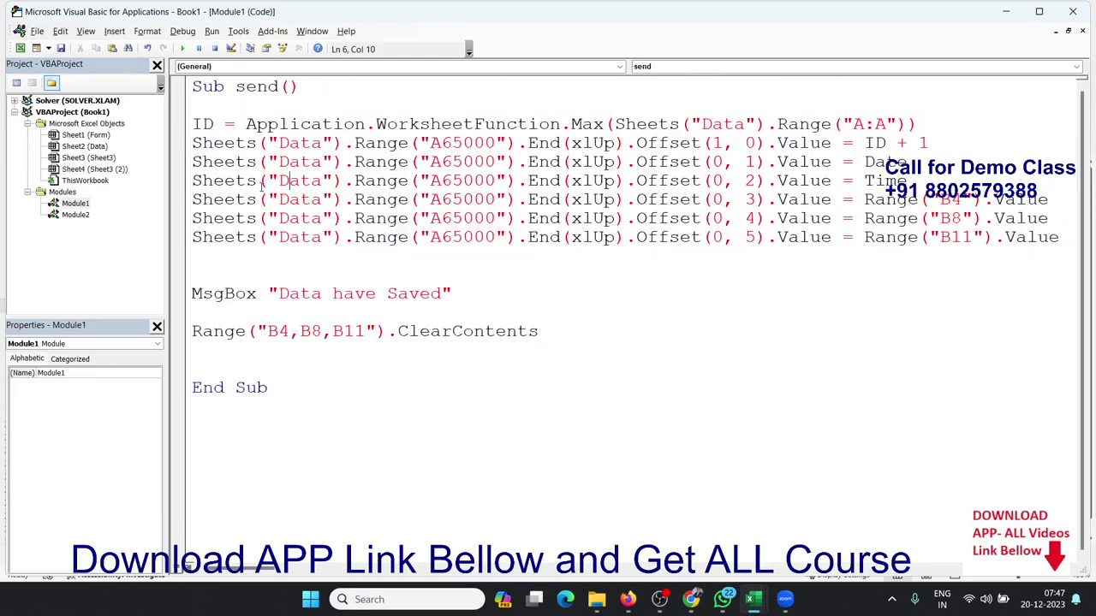
double_click(88, 157)
left_click_drag(197, 125, 940, 119)
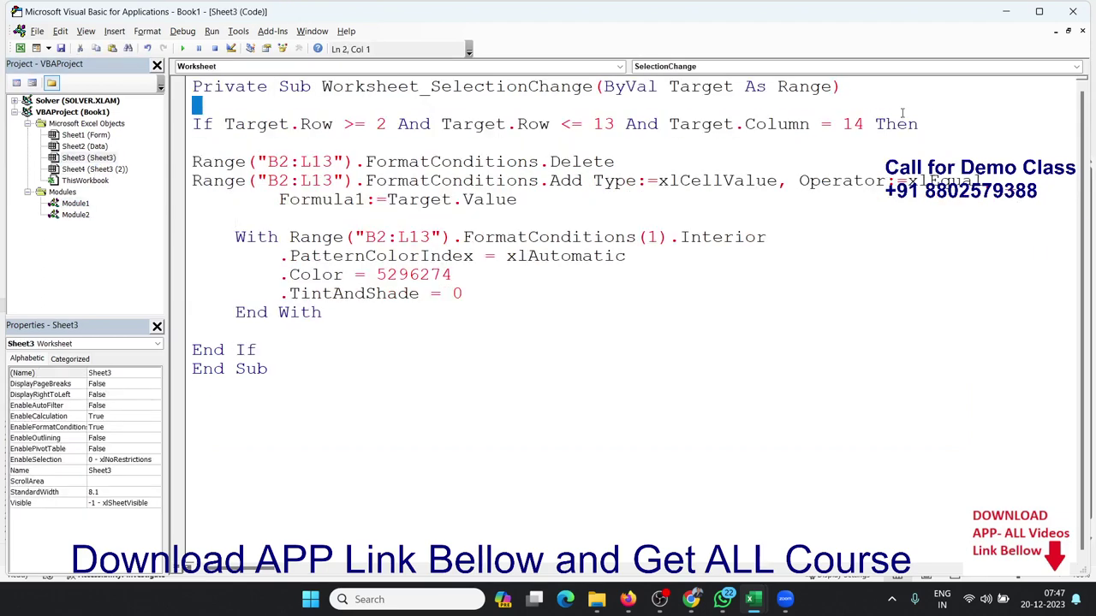
double_click(98, 181)
double_click(109, 170)
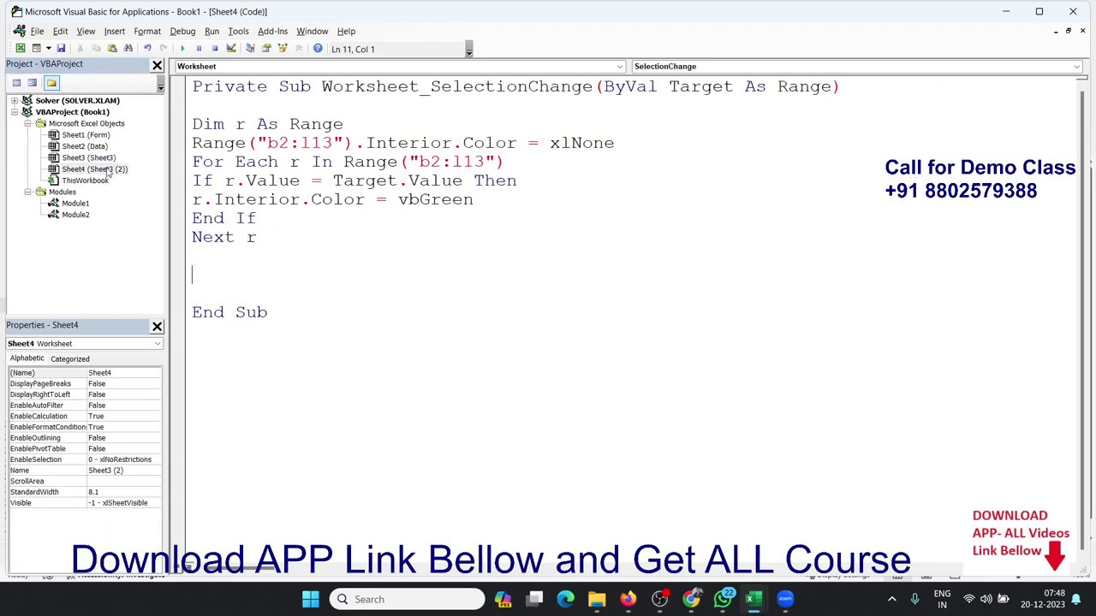
Wrap the loop in If Target.Row >= 2 And Target.Row <= 13 And Target.Column = 14 … End If
left_click(404, 122)
key("Return")
type("If Target.Row >= 2 And Target.Row <= 13 And Target.Column = 14 Then")
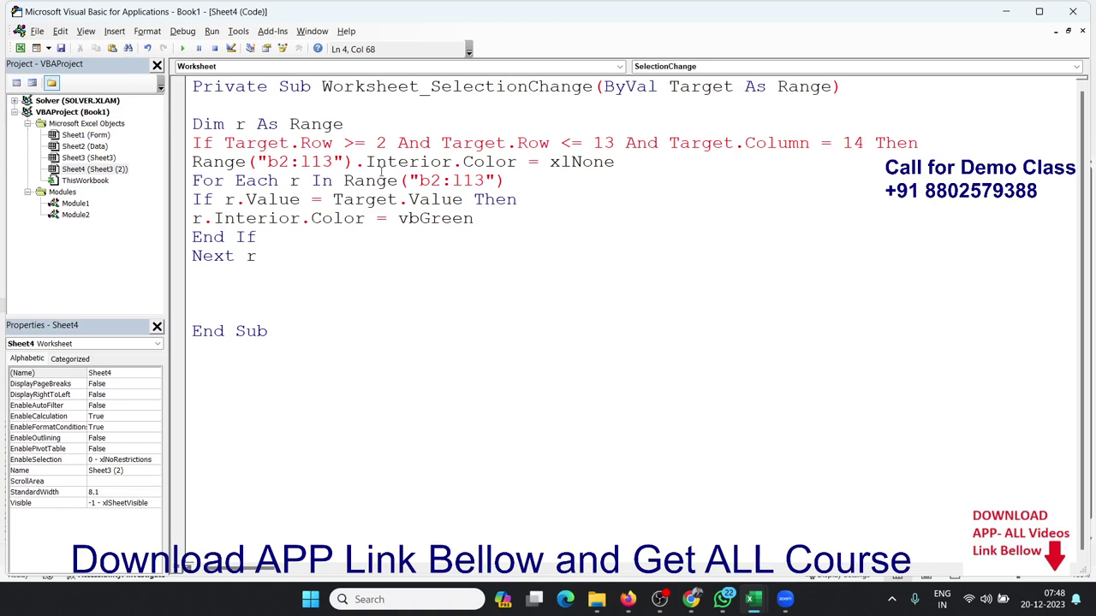
left_click(281, 270)
type("e")
type("nd if")
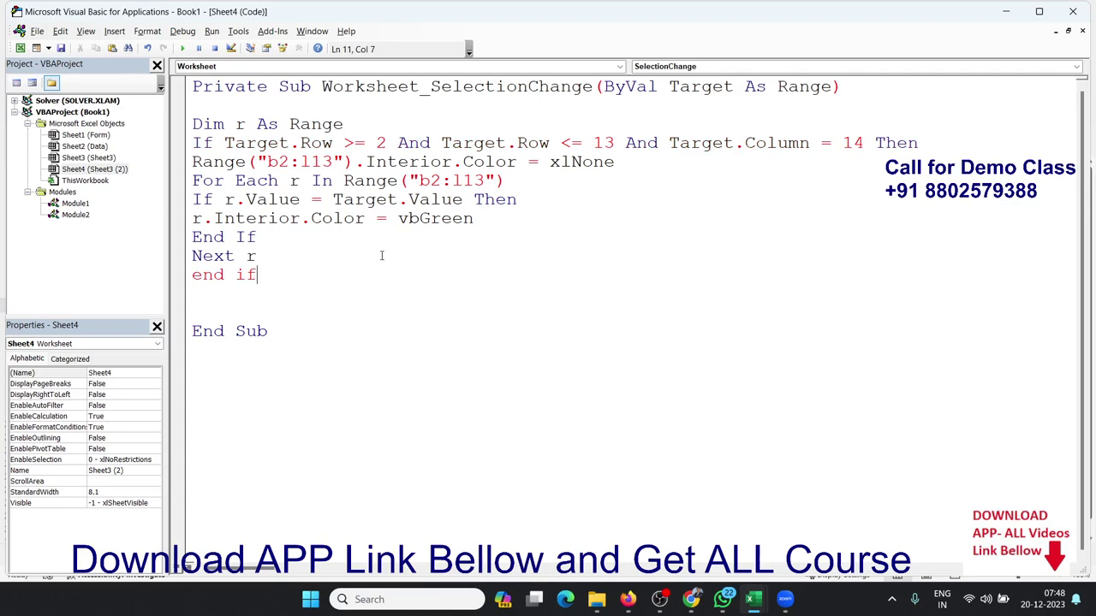
left_click(382, 255)
key("alt+F11")
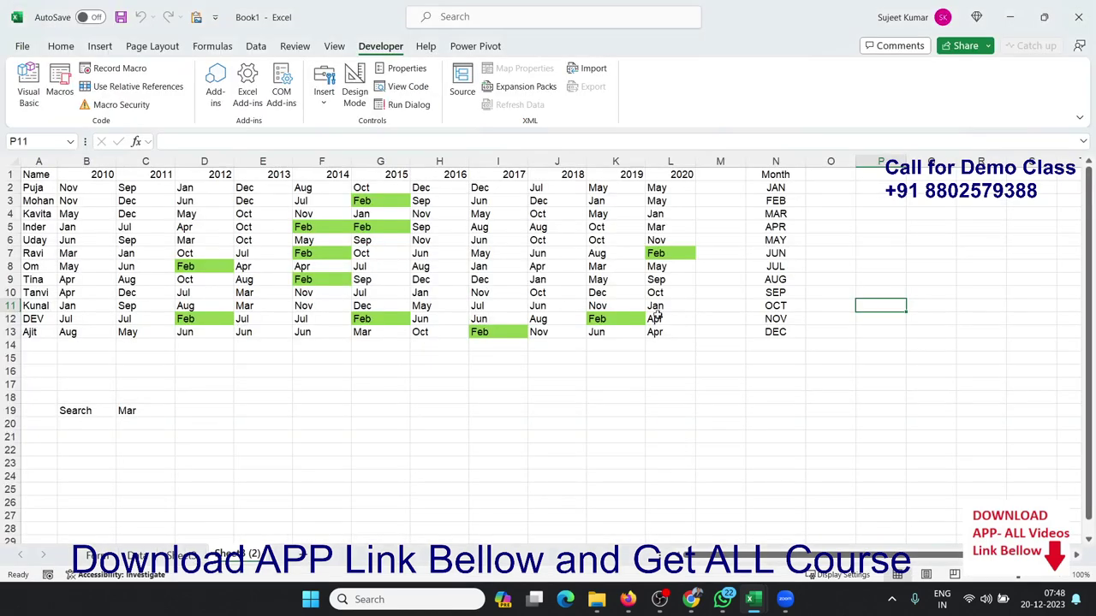
Test the macro by selecting the OCT, AUG, JUL, JUN, APR and MAY cells in column N
left_click(785, 306)
left_click(789, 280)
left_click(785, 266)
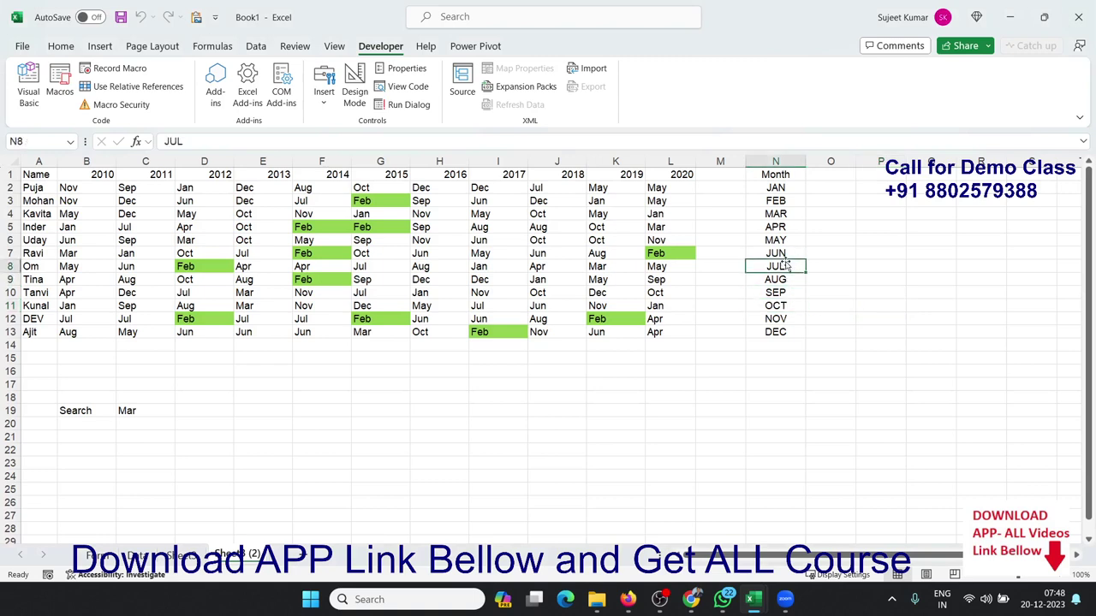
left_click(780, 253)
left_click(774, 227)
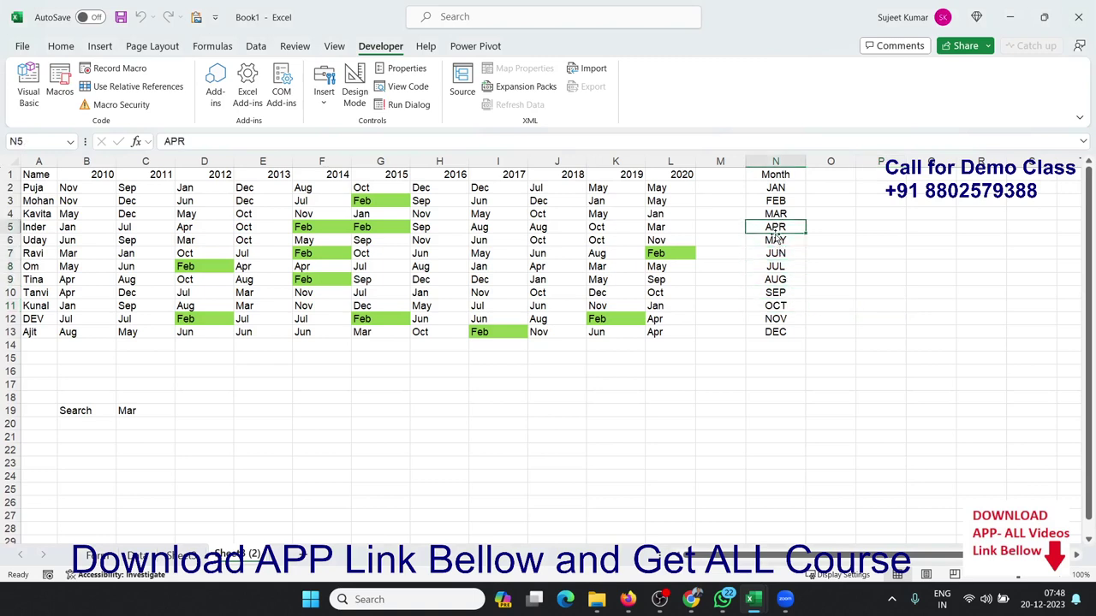
left_click(597, 290)
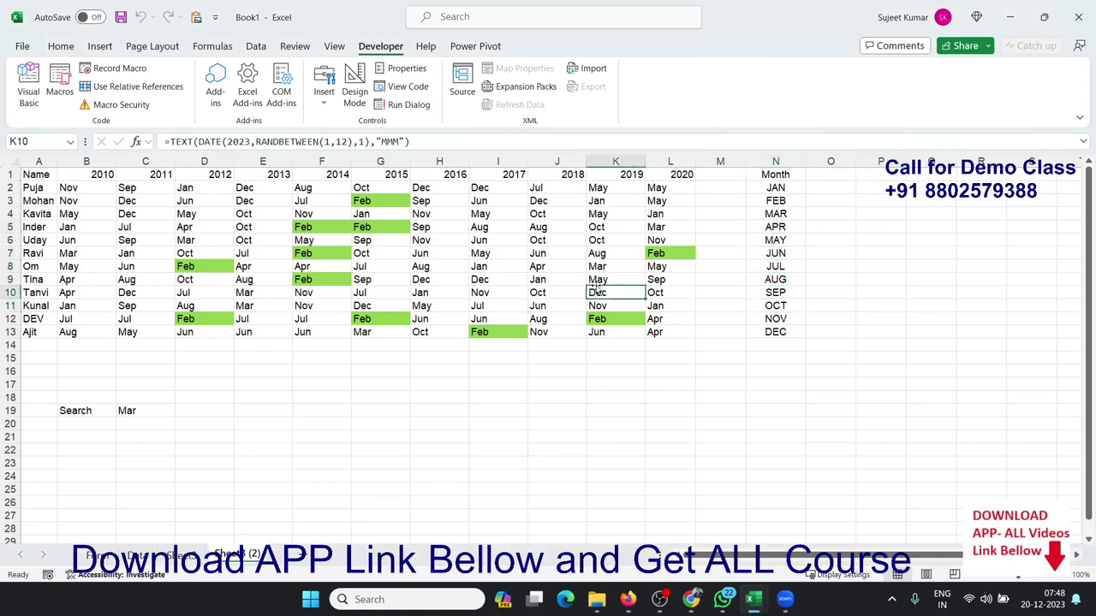
left_click(773, 240)
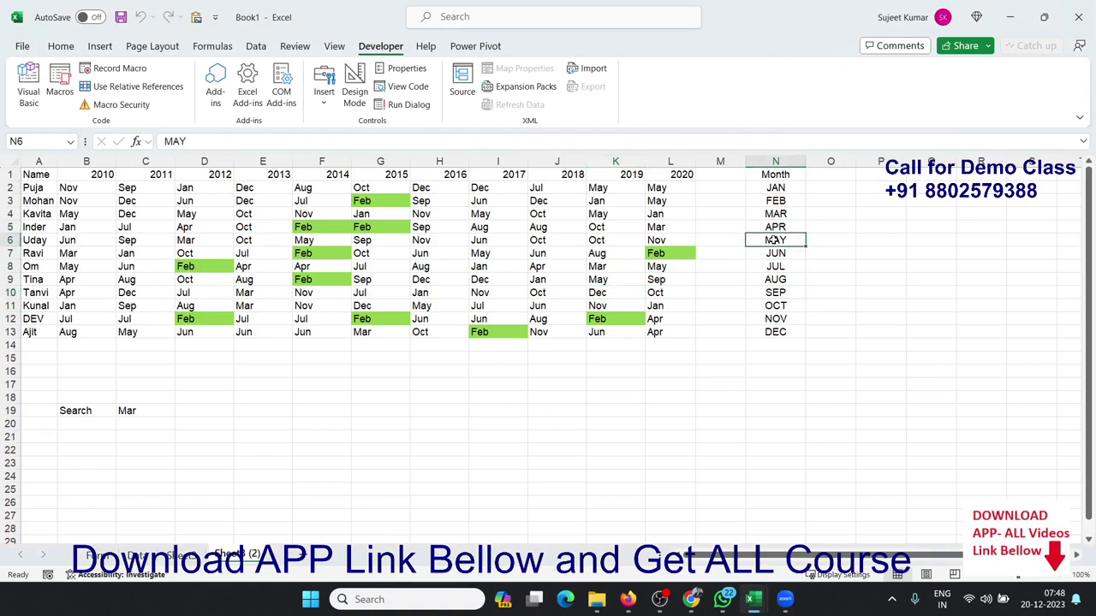
Clear the conditional formatting rules from the month grid B1:L14
left_click(49, 46)
left_click_drag(86, 175, 647, 333)
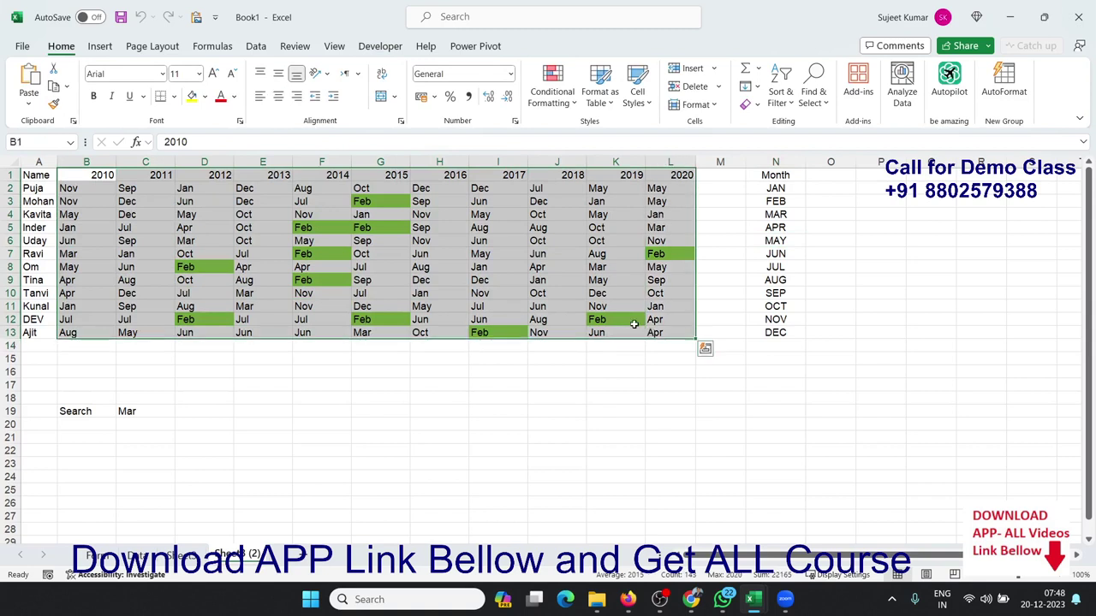
left_click(555, 99)
mouse_move(598, 296)
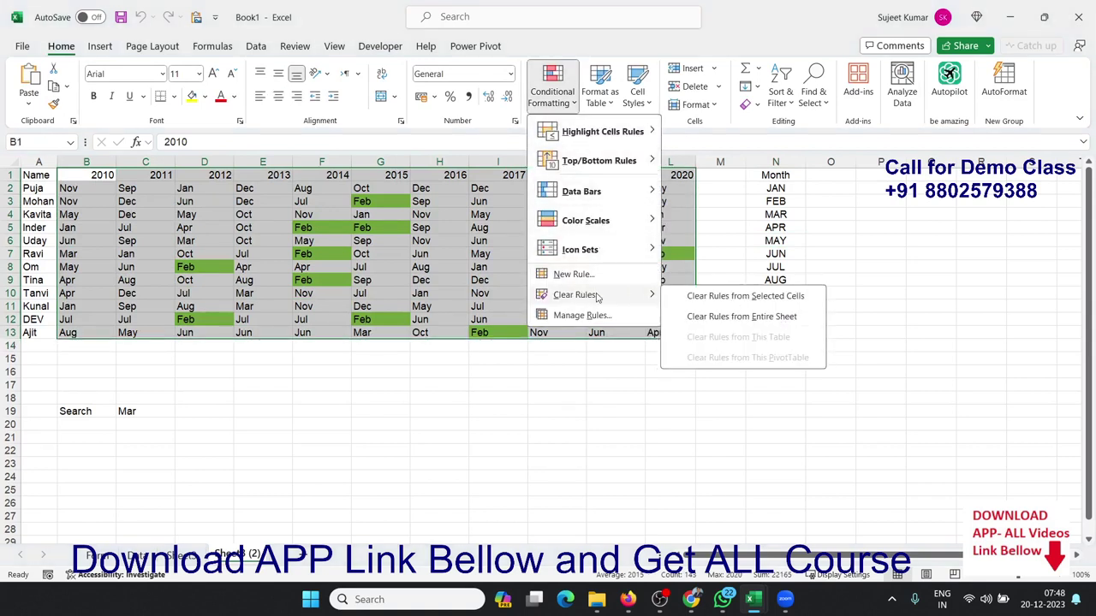
left_click(715, 317)
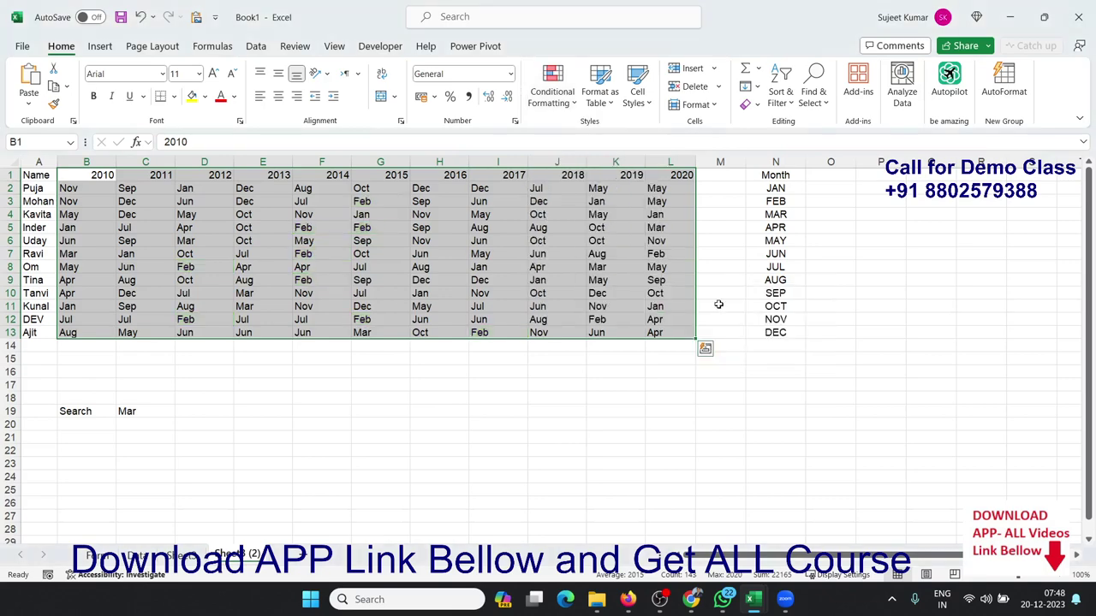
Recheck the month cells N3–N5 (FEB, APR), then go back to the VBA editor
left_click(771, 214)
left_click(774, 199)
left_click(773, 212)
left_click(772, 228)
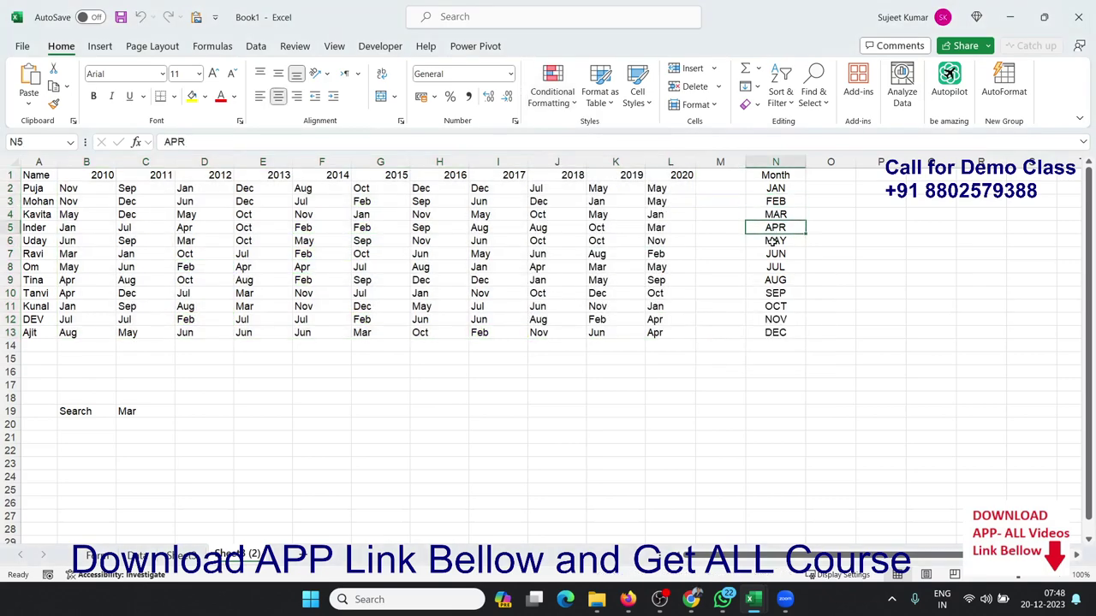
key("alt+F11")
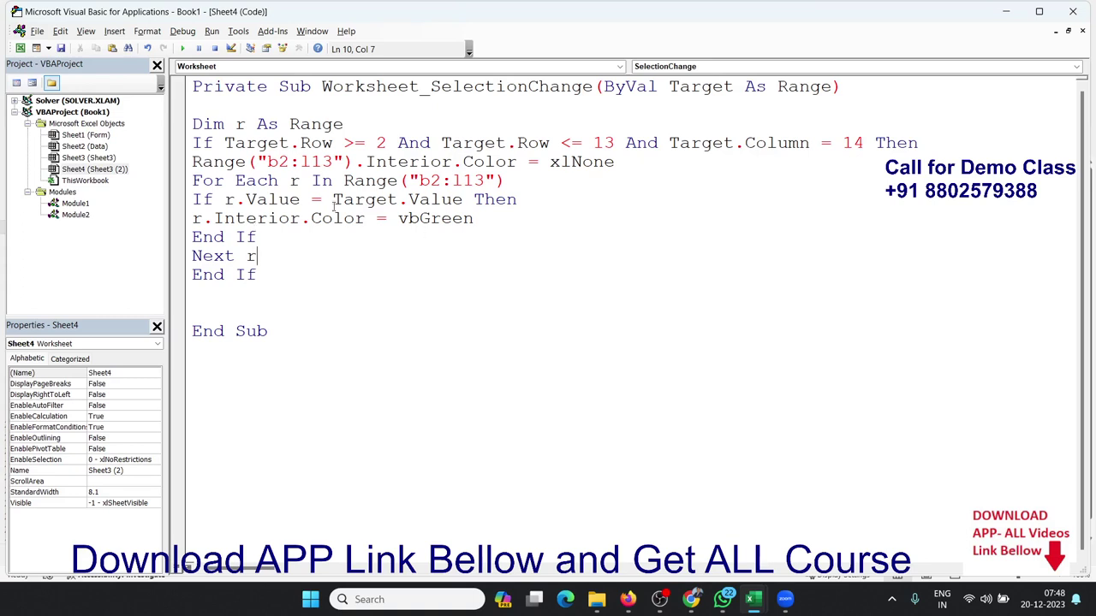
left_click(496, 181)
left_click(475, 248)
key("alt+F11")
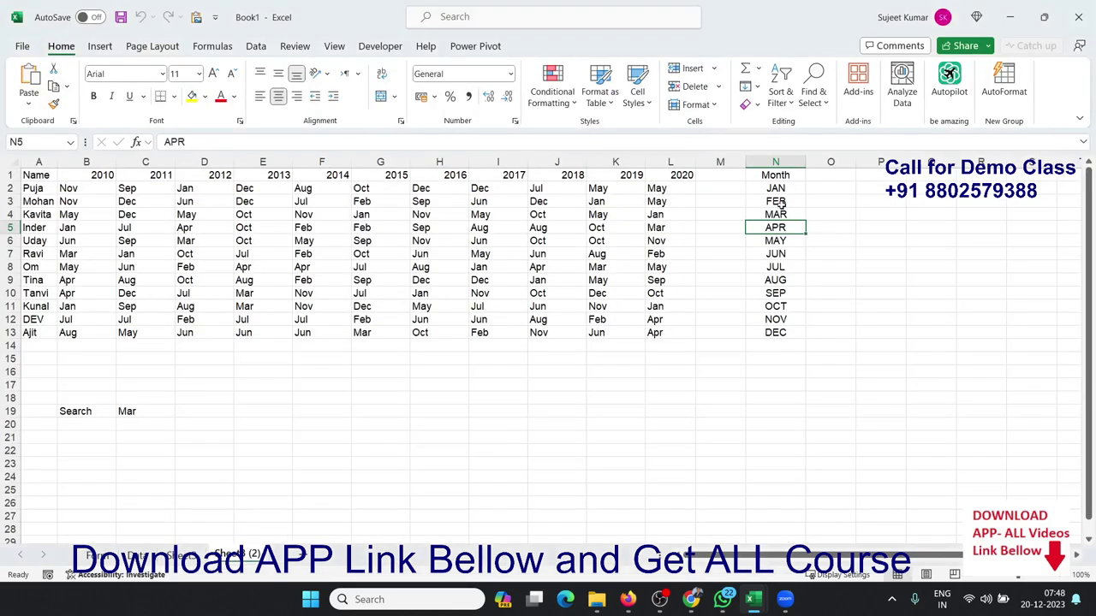
left_click(775, 201)
left_click(775, 228)
left_click(776, 267)
left_click(775, 305)
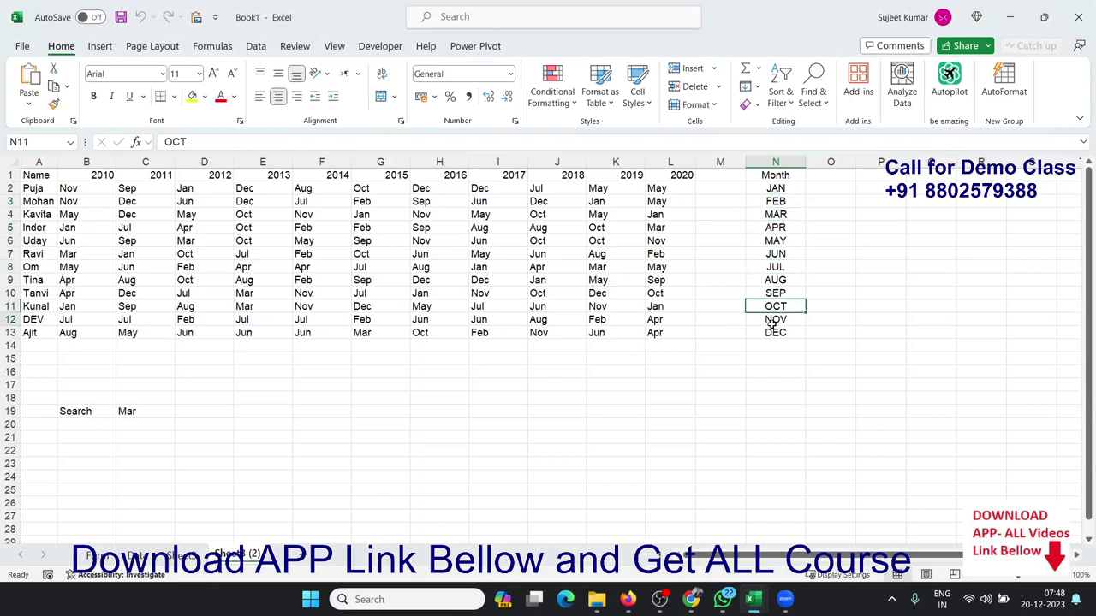
left_click(773, 319)
left_click(770, 292)
left_click(758, 267)
key("alt+F11")
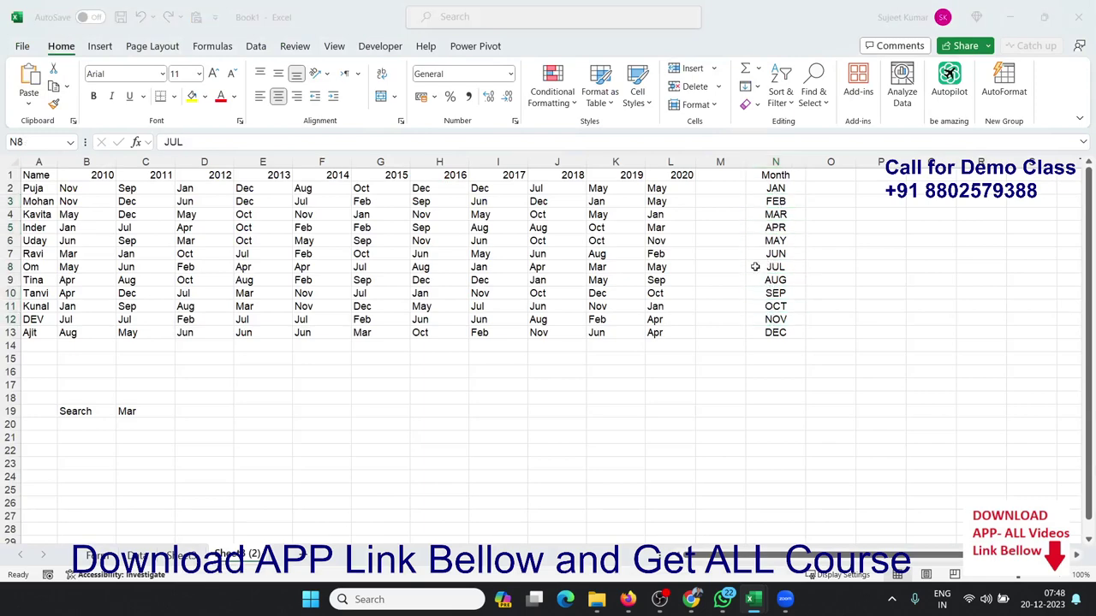
left_click(440, 289)
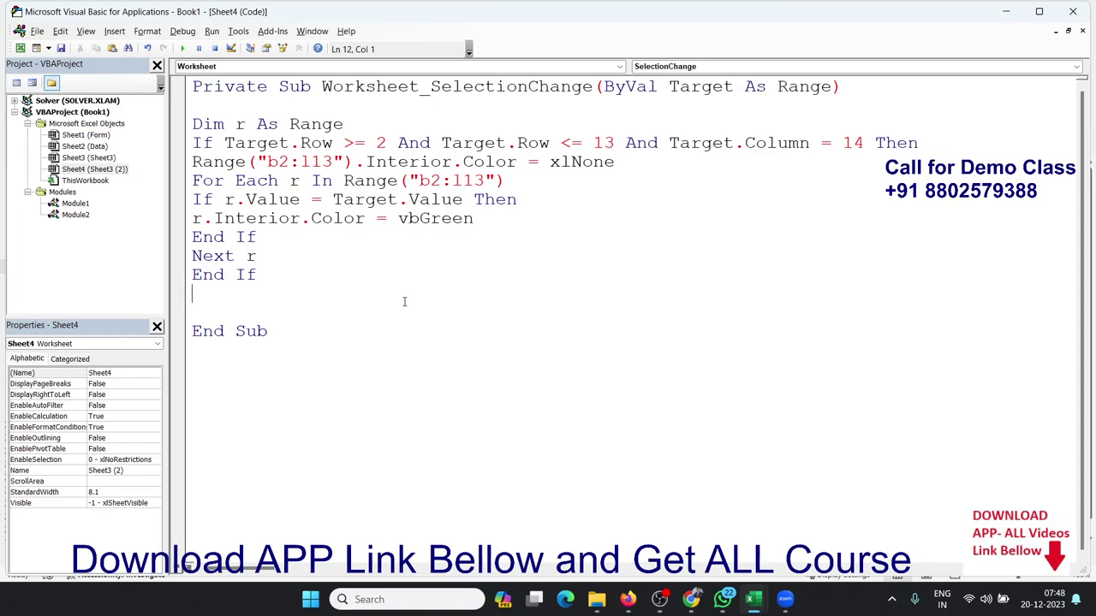
left_click(290, 310)
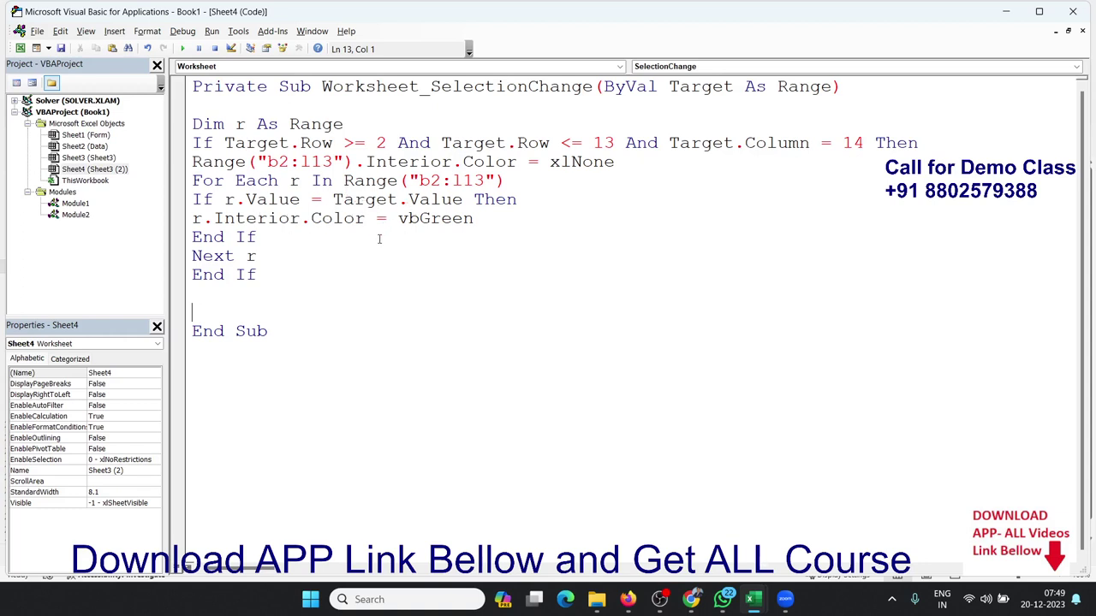
Review the Next r and End If lines and the row 2 condition, then return to Excel
left_click(379, 239)
left_click(313, 249)
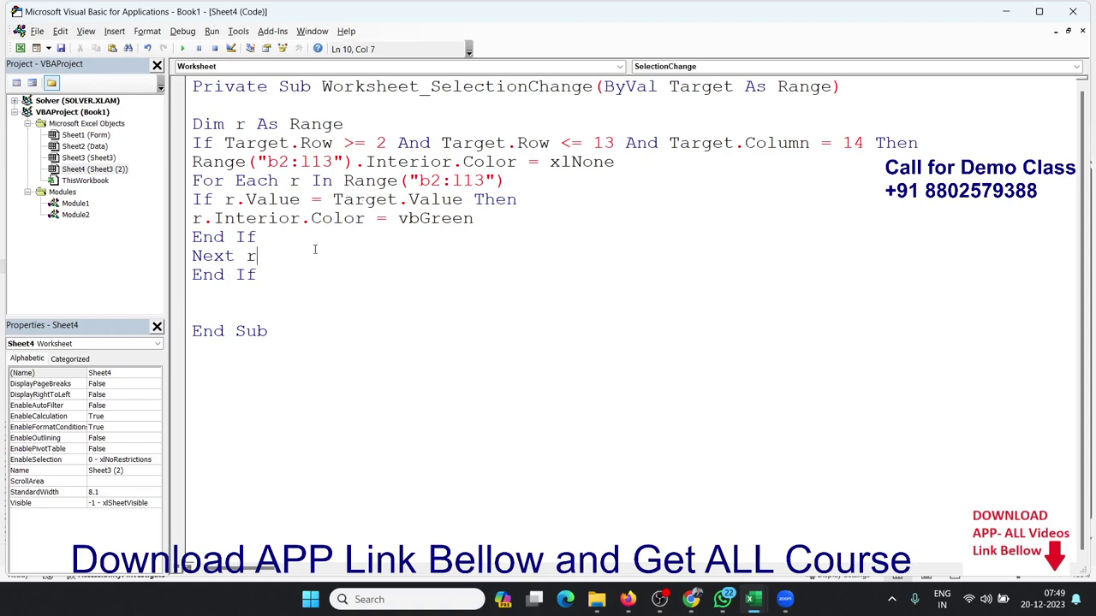
left_click(266, 273)
double_click(379, 143)
key("alt+F11")
Enter the test formula =COLUMN(N2) in cell O2
left_click(845, 189)
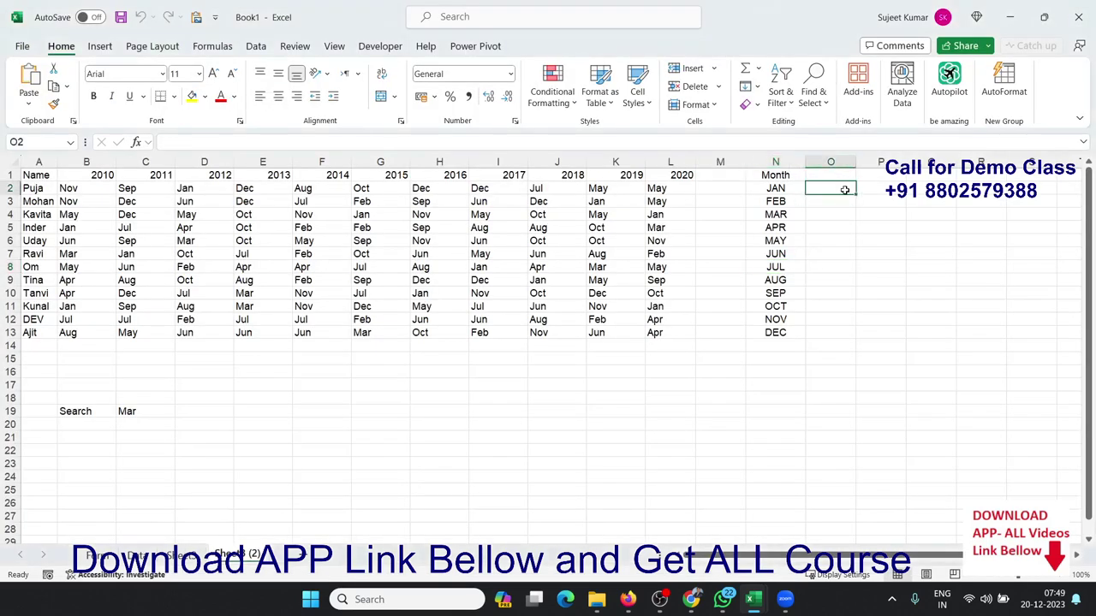
type("=col")
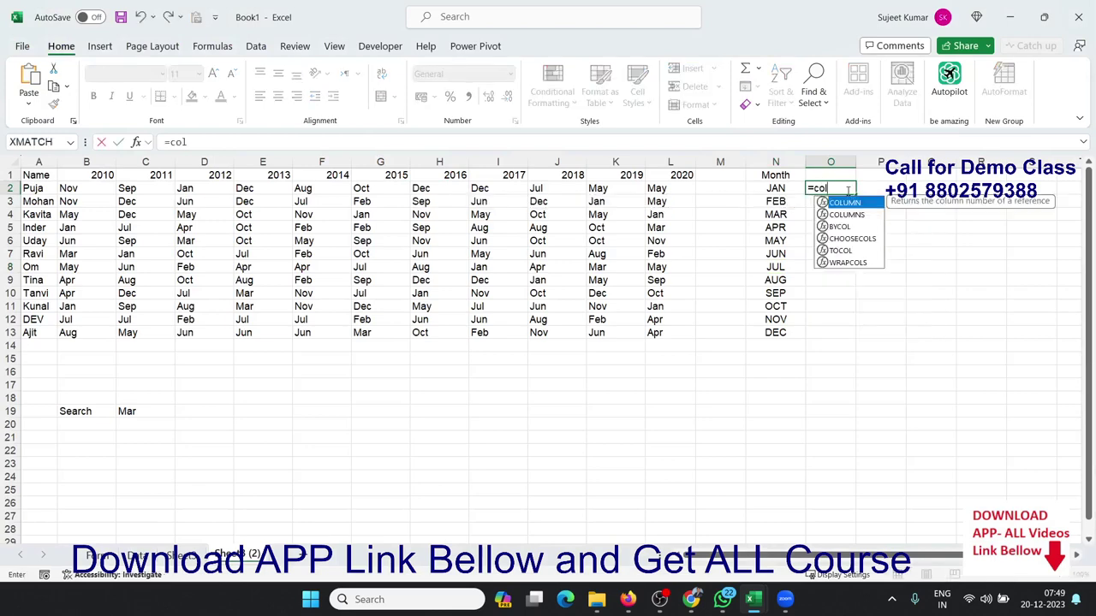
key("Tab")
left_click(775, 189)
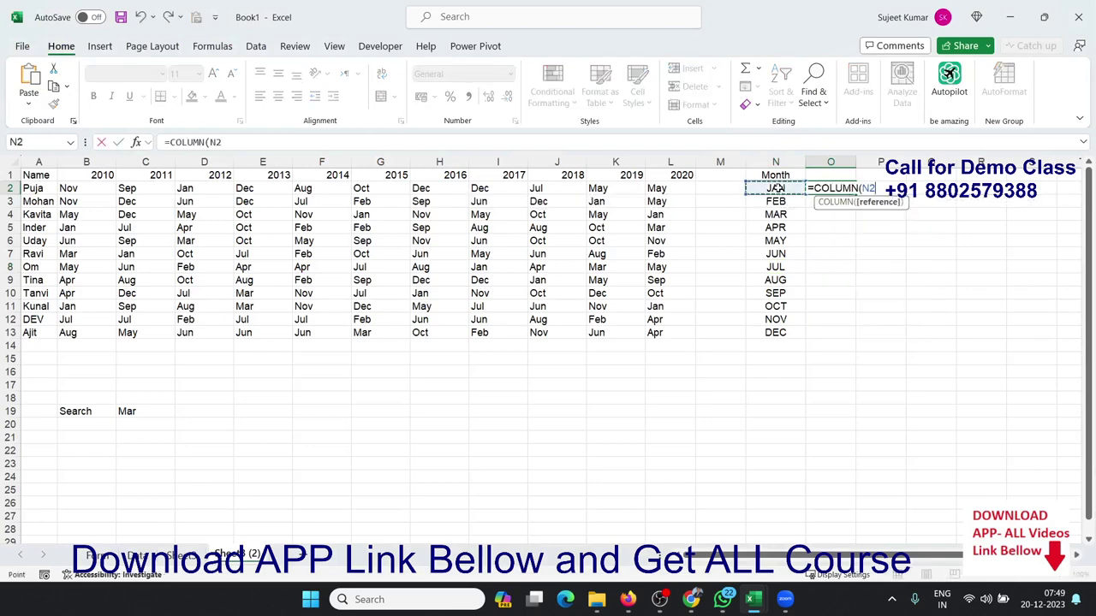
key("Return")
Confirm O2 shows 14, clear the test formula and go back to the macro
left_click(841, 189)
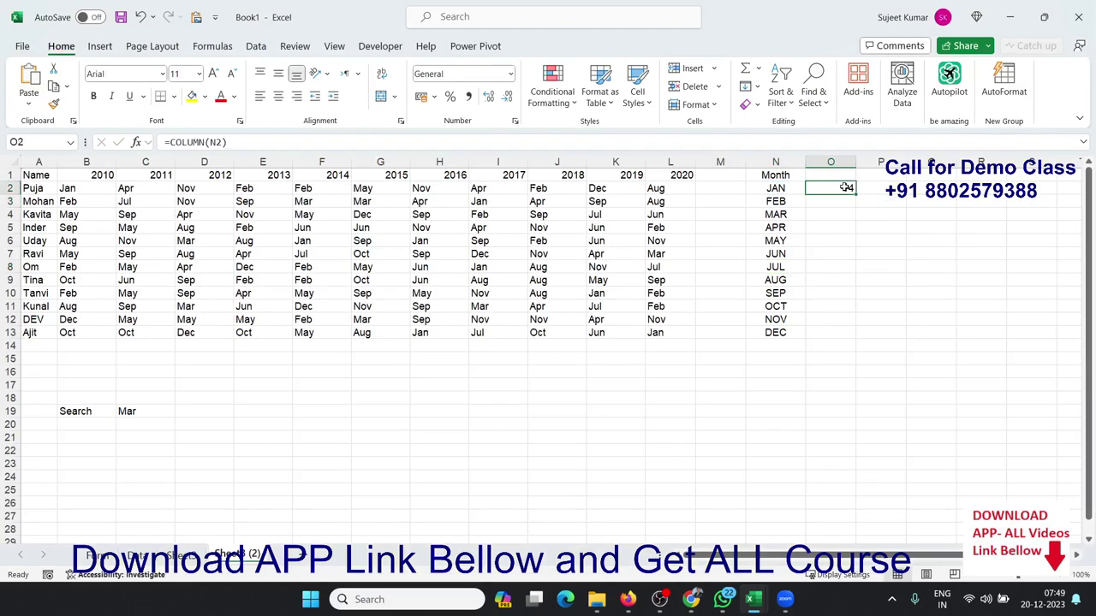
double_click(821, 188)
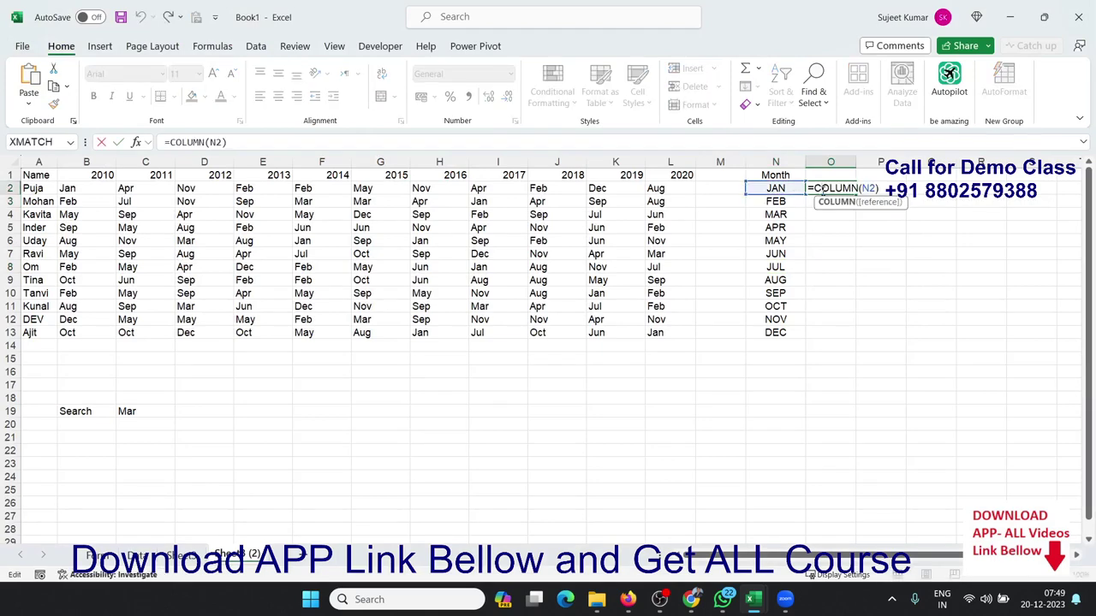
key("Escape")
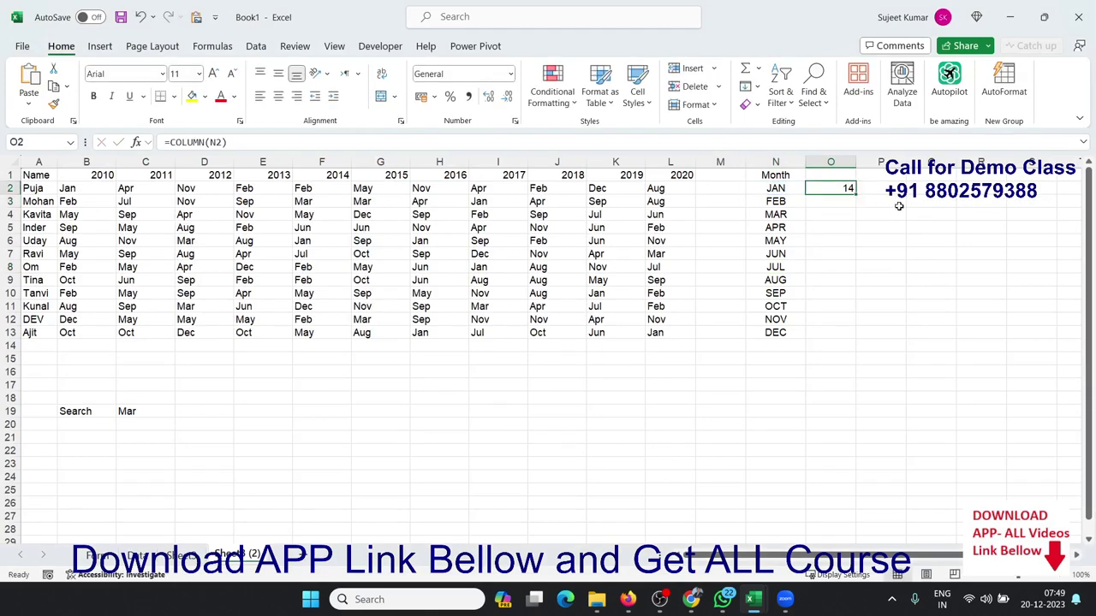
key("Delete")
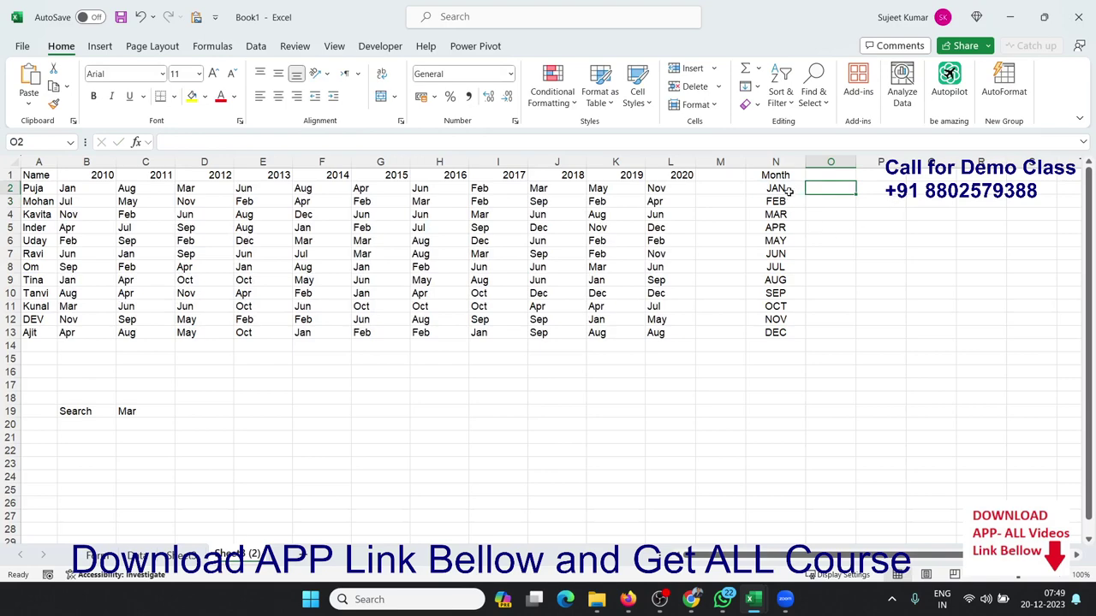
key("alt+F11")
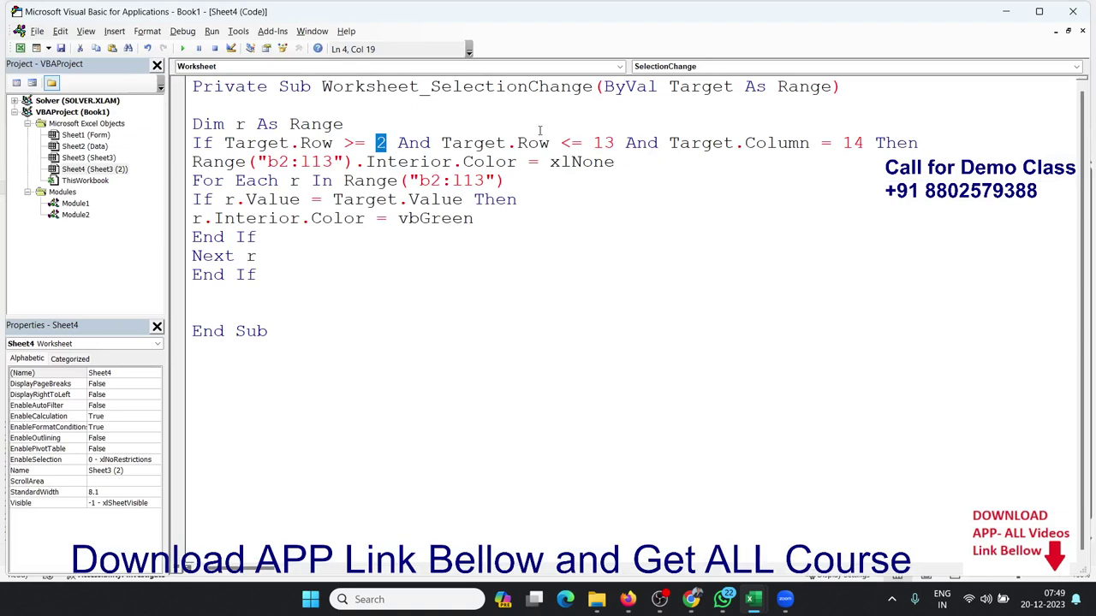
Delete the existing macro code, leaving an empty sheet module
key("Up")
left_click_drag(274, 275, 192, 124)
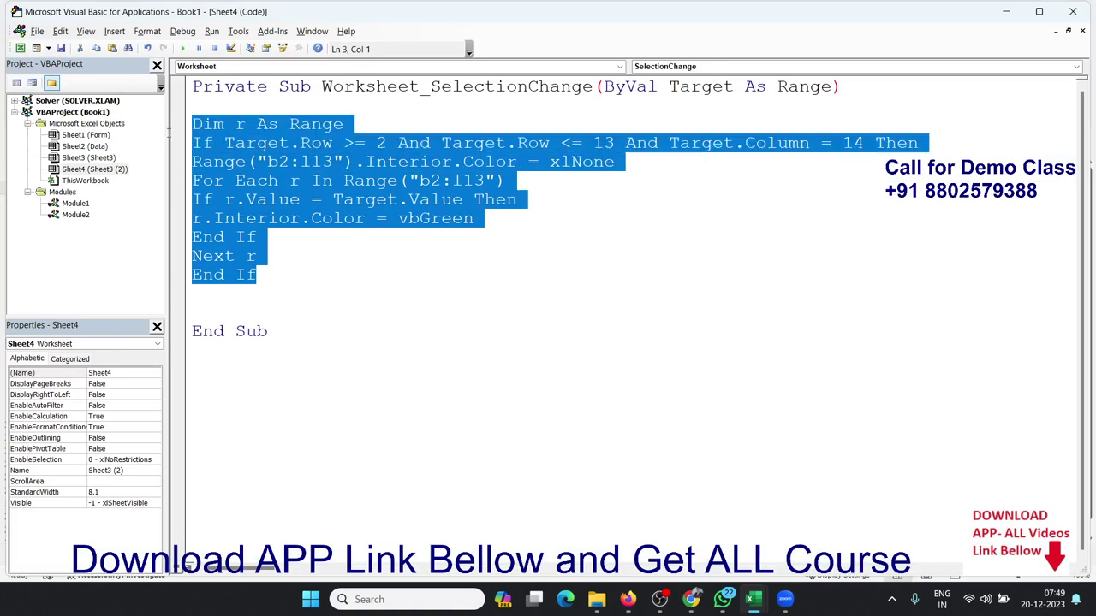
key("Delete")
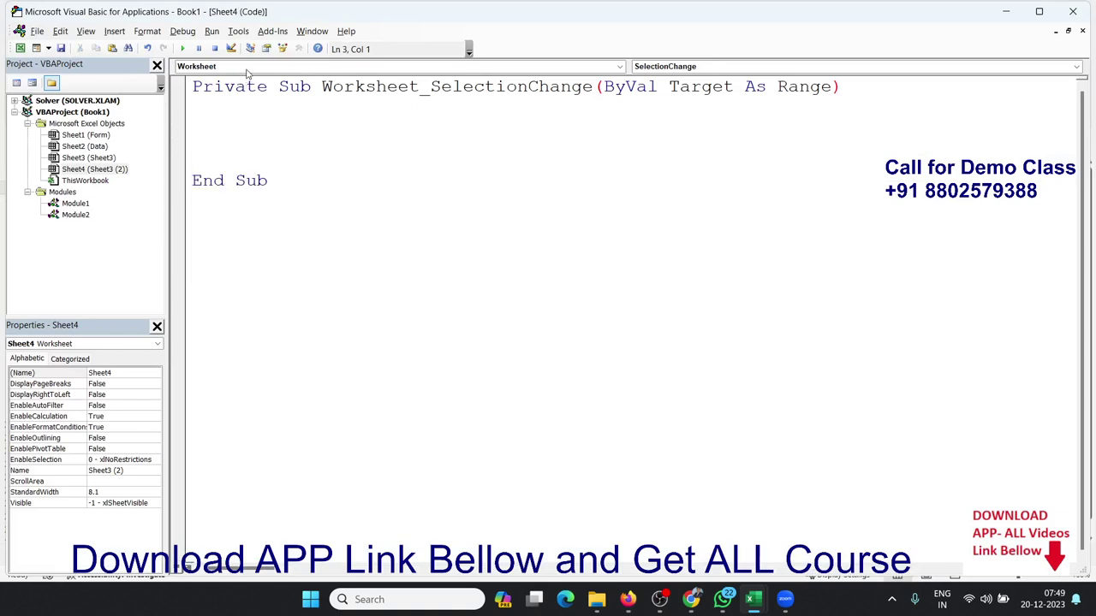
left_click_drag(279, 184, 190, 85)
key("Delete")
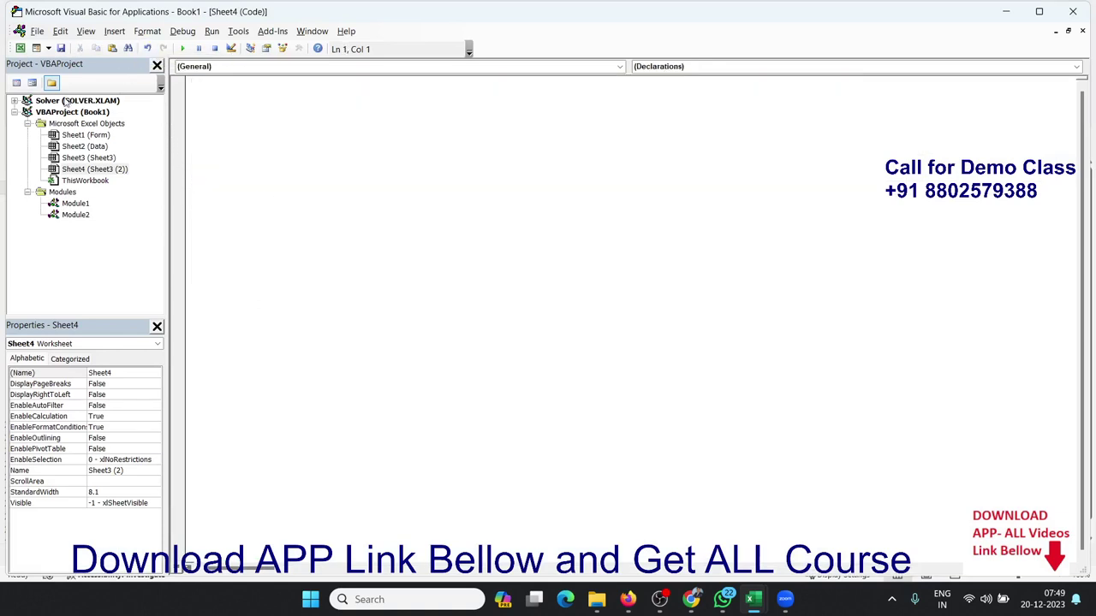
Create a Worksheet_SelectionChange stub and paste in the month-matching code
left_click(203, 68)
left_click(204, 86)
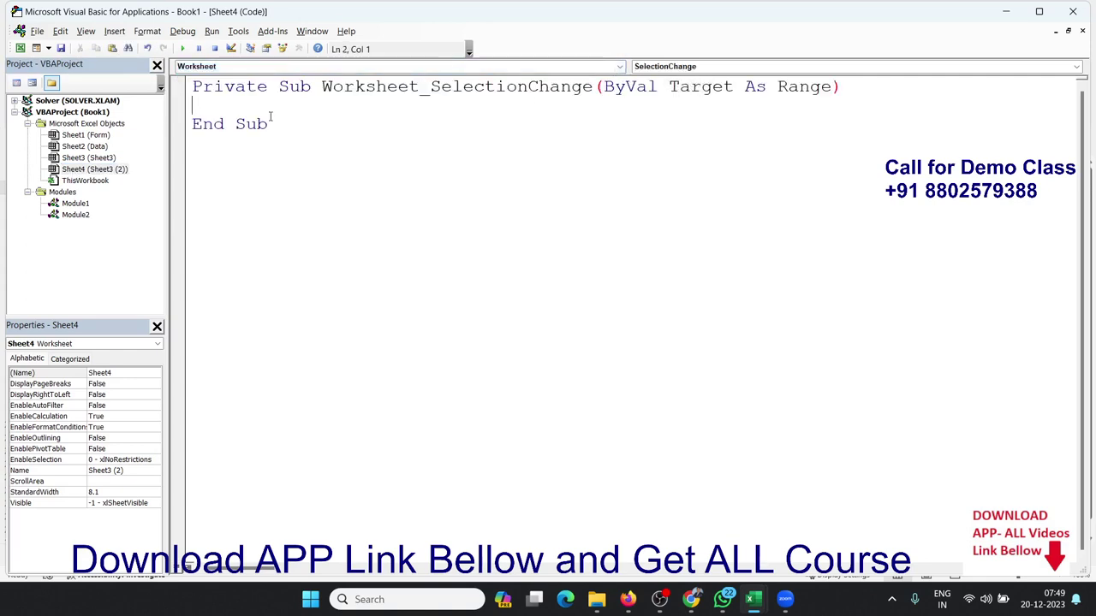
key("ctrl+v")
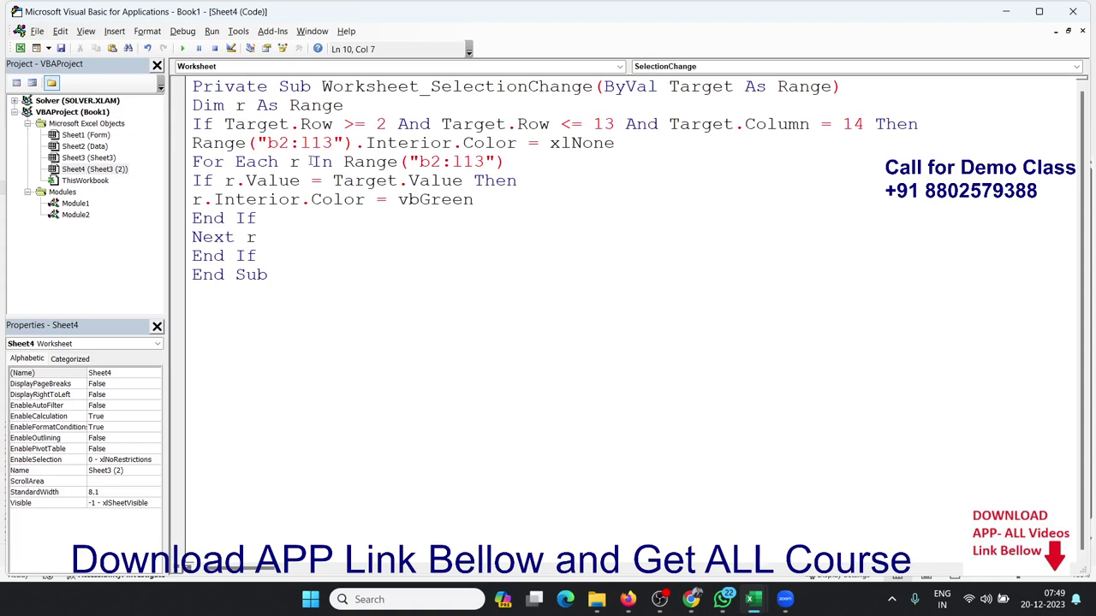
Review the Target row check and the column number 14 condition
double_click(289, 126)
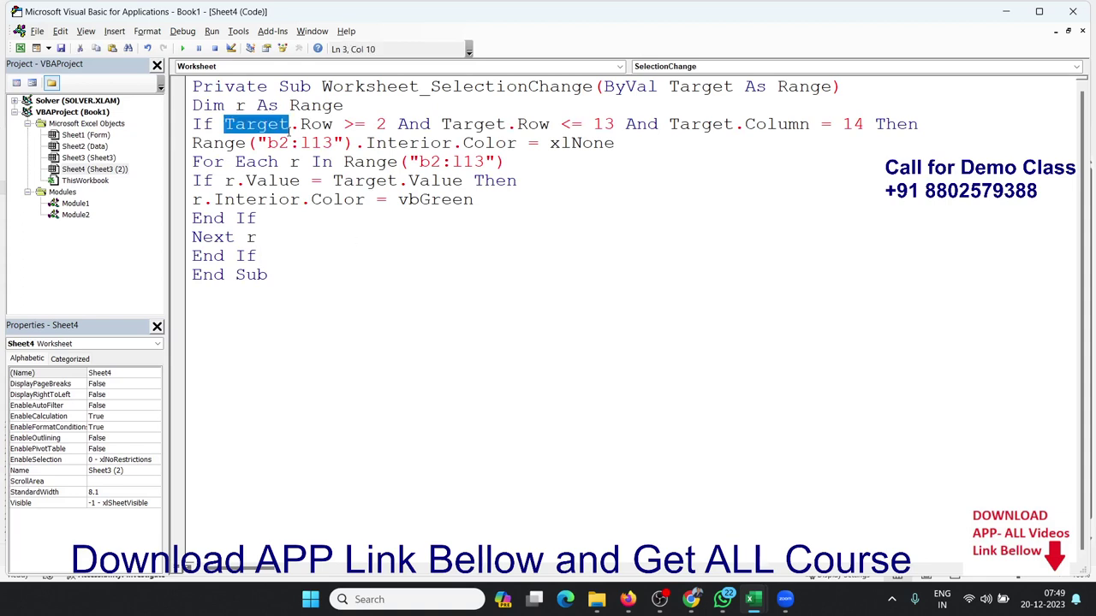
left_click(391, 126)
double_click(466, 126)
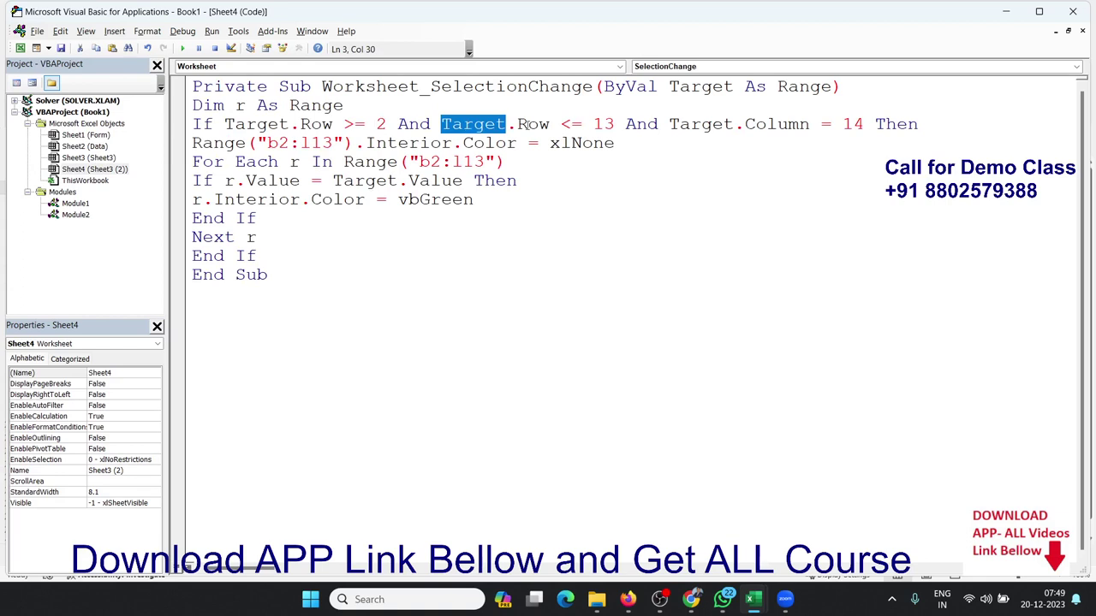
left_click(565, 125)
left_click(700, 125)
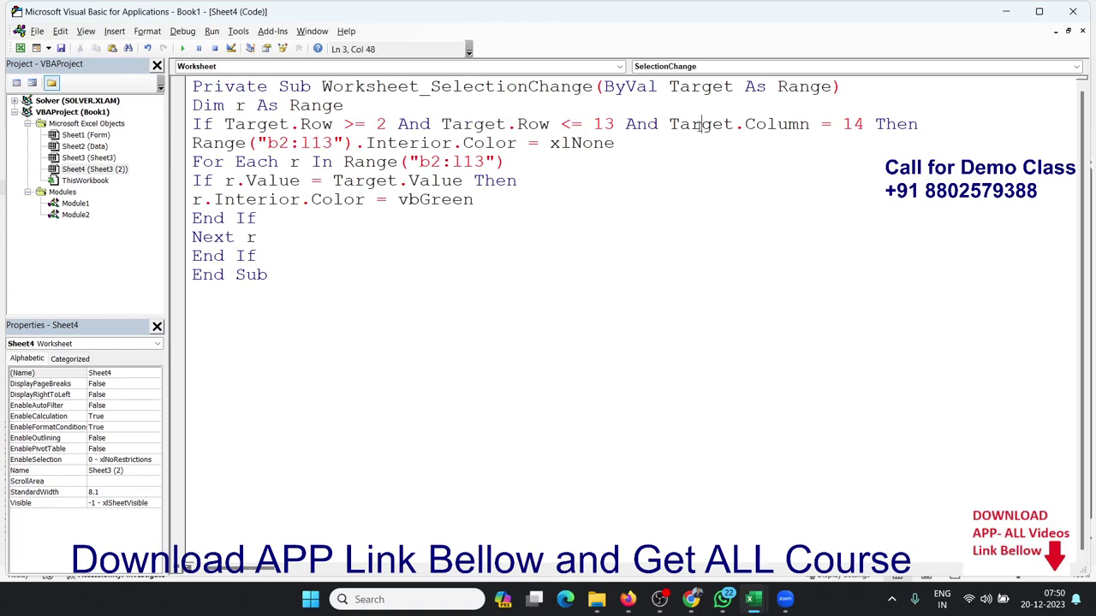
double_click(845, 125)
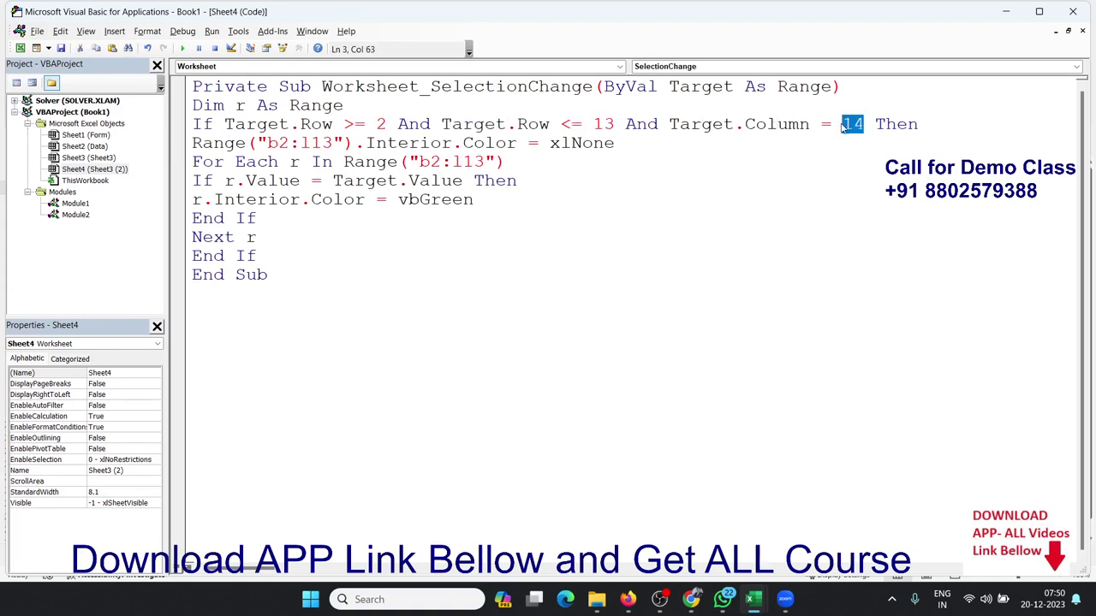
Review the xlNone clearing of b2 and the For Each loop over b2:l13
left_click(279, 144)
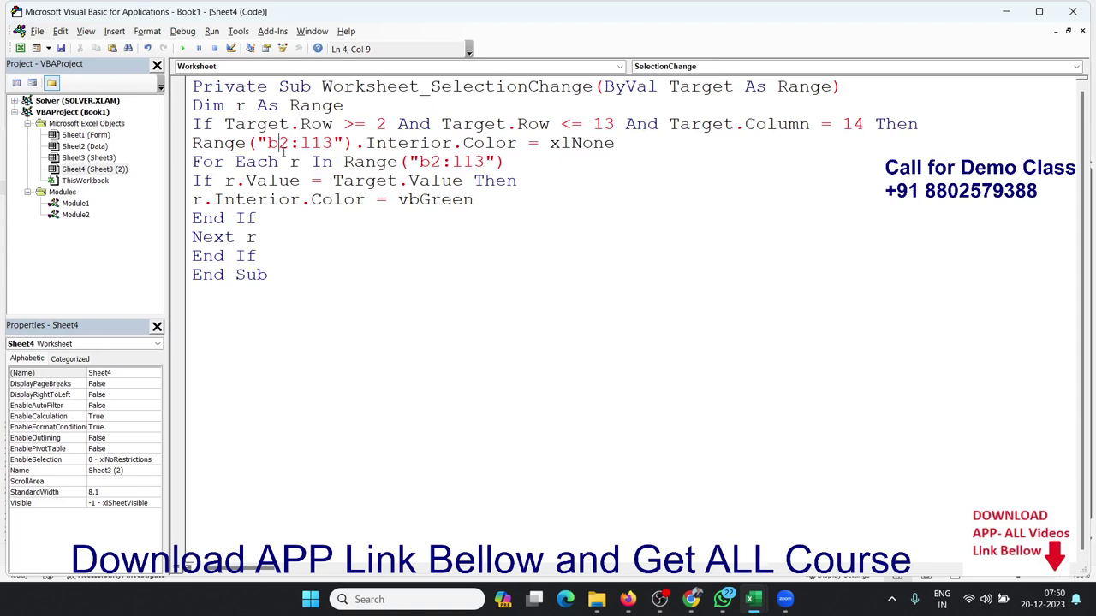
double_click(239, 145)
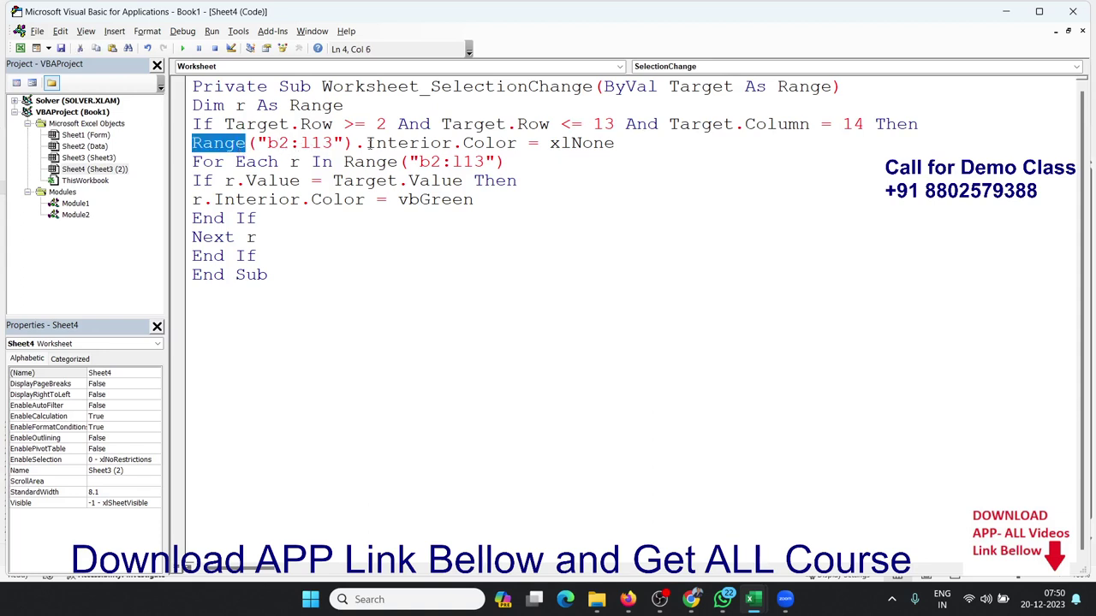
double_click(582, 143)
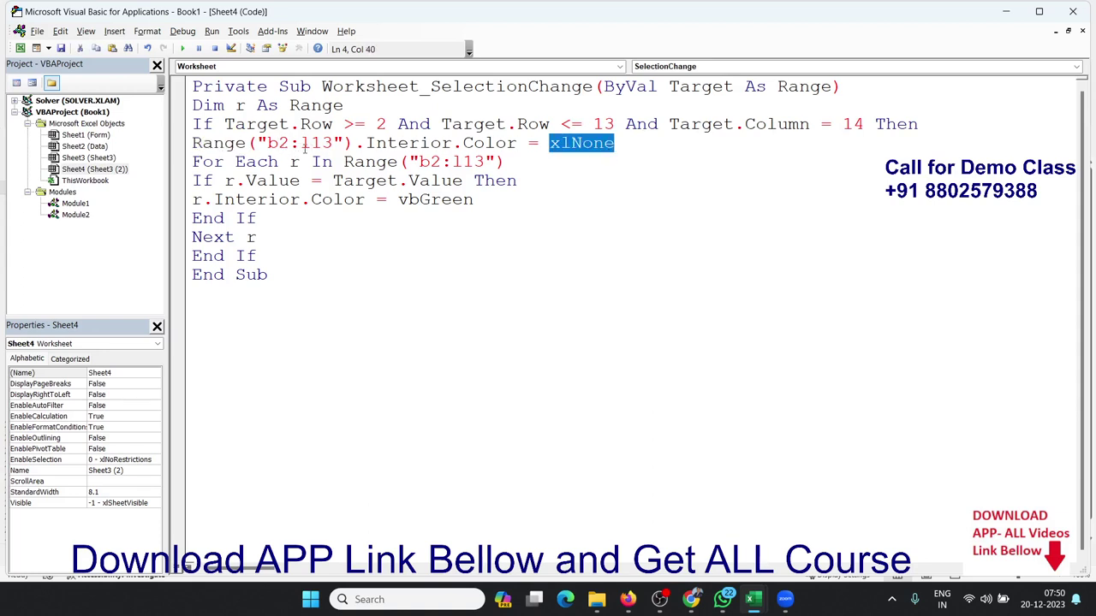
double_click(208, 162)
left_click(300, 163)
left_click(411, 163)
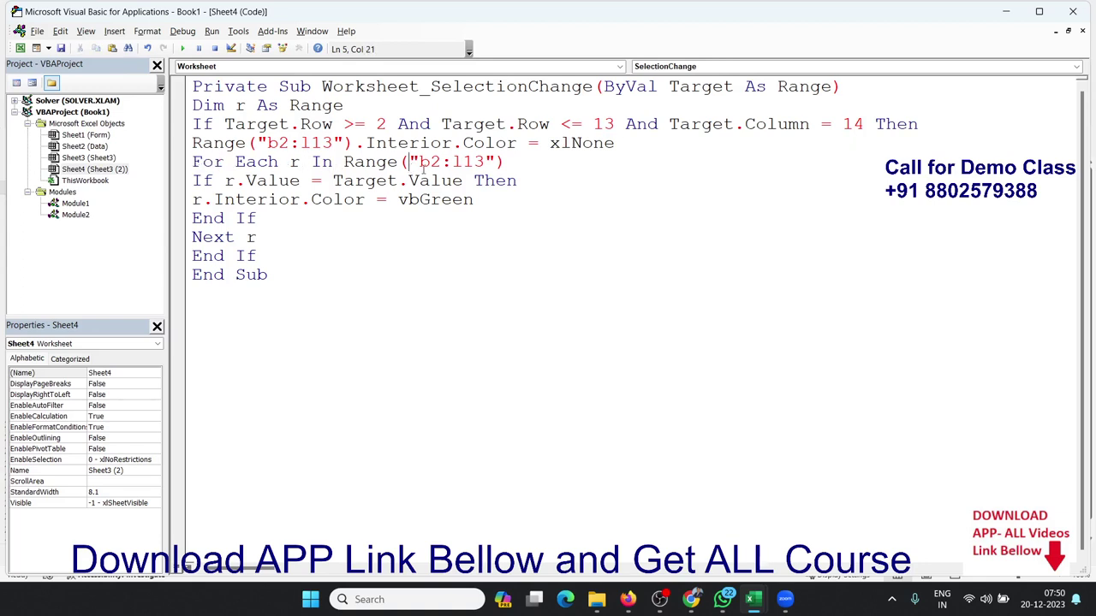
double_click(292, 164)
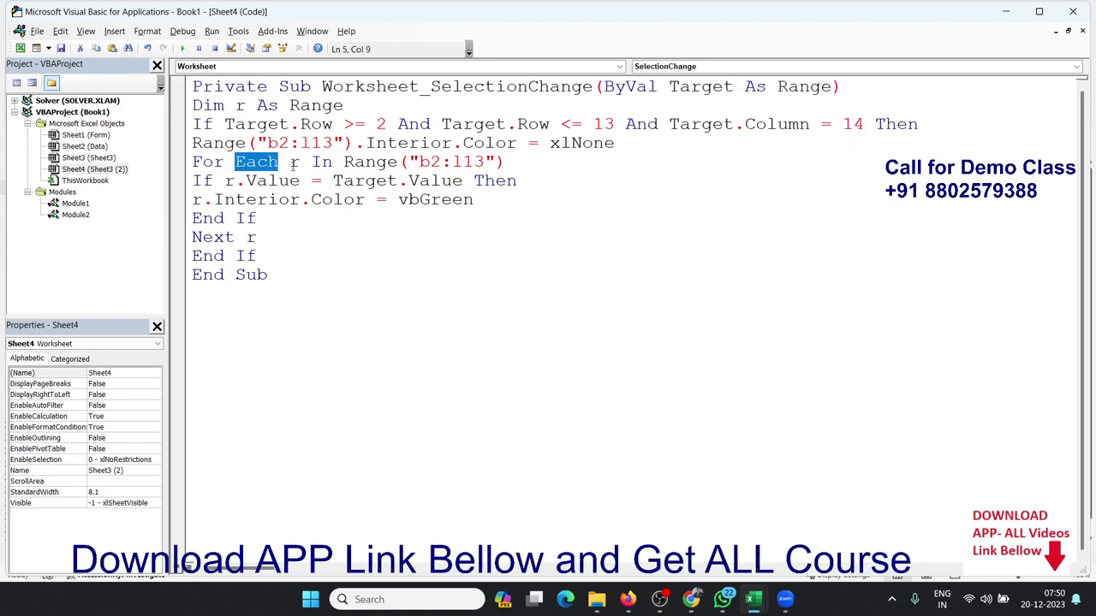
left_click(344, 162)
mouse_move(342, 162)
left_mouse_down()
mouse_move(487, 180)
mouse_move(514, 169)
left_mouse_up()
left_click(481, 182)
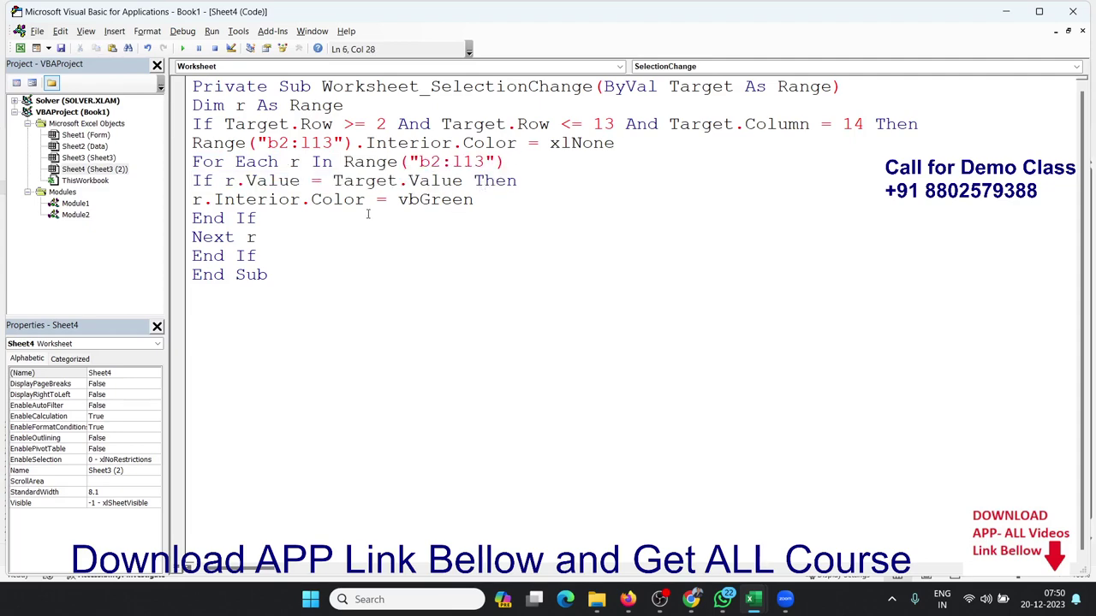
key("alt+F11")
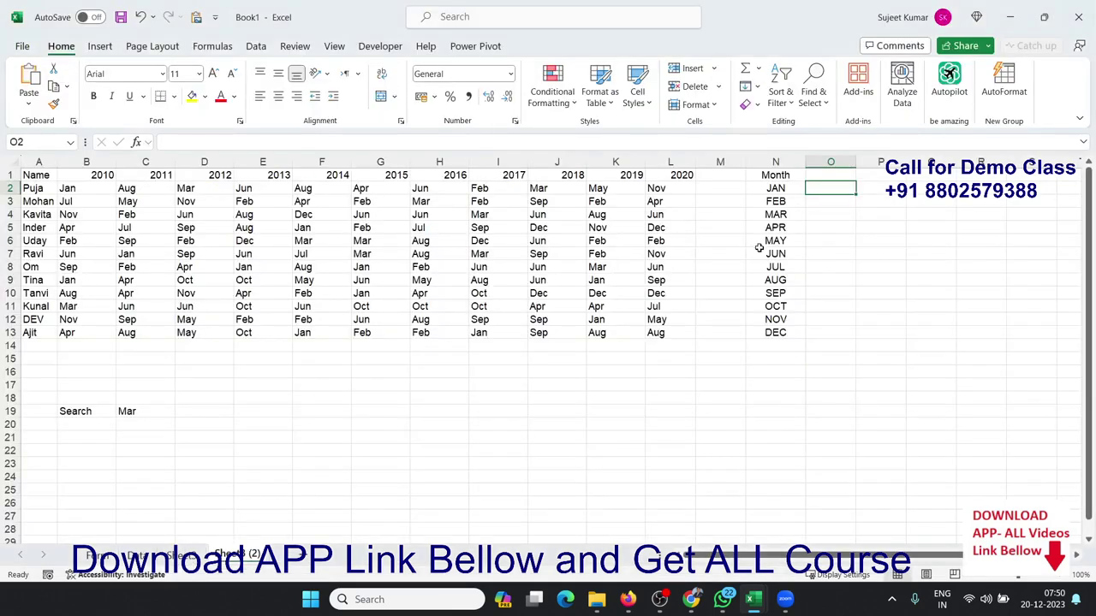
Select FEB, DEC, JUL and other months in column N; no cells turn green
left_click(758, 250)
left_click(773, 228)
left_click(775, 203)
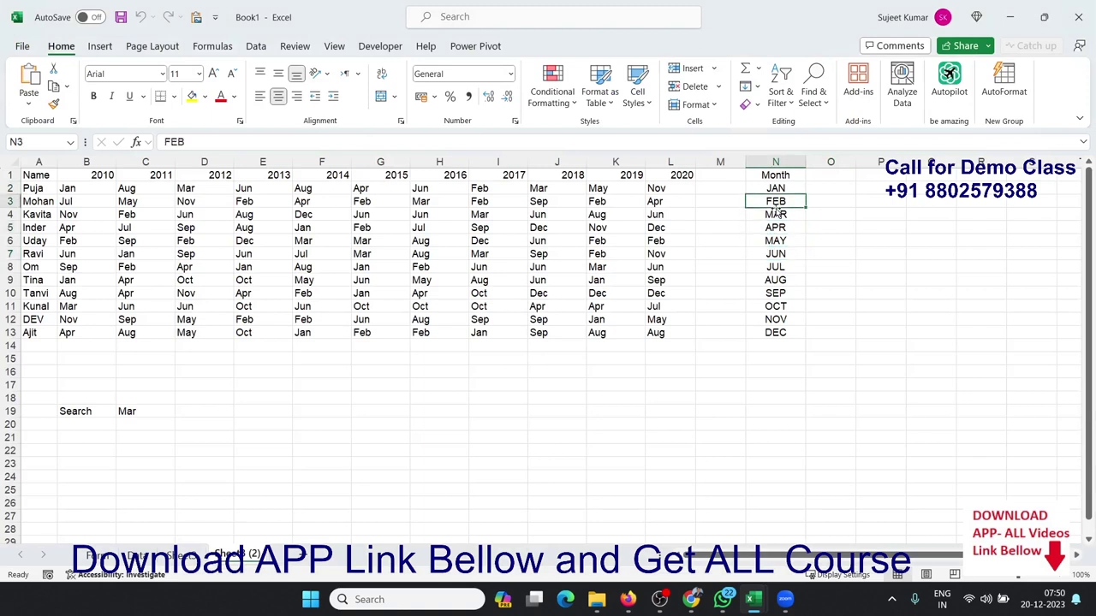
left_click(775, 228)
left_click(775, 254)
left_click(774, 280)
left_click(775, 305)
left_click(774, 319)
left_click(775, 332)
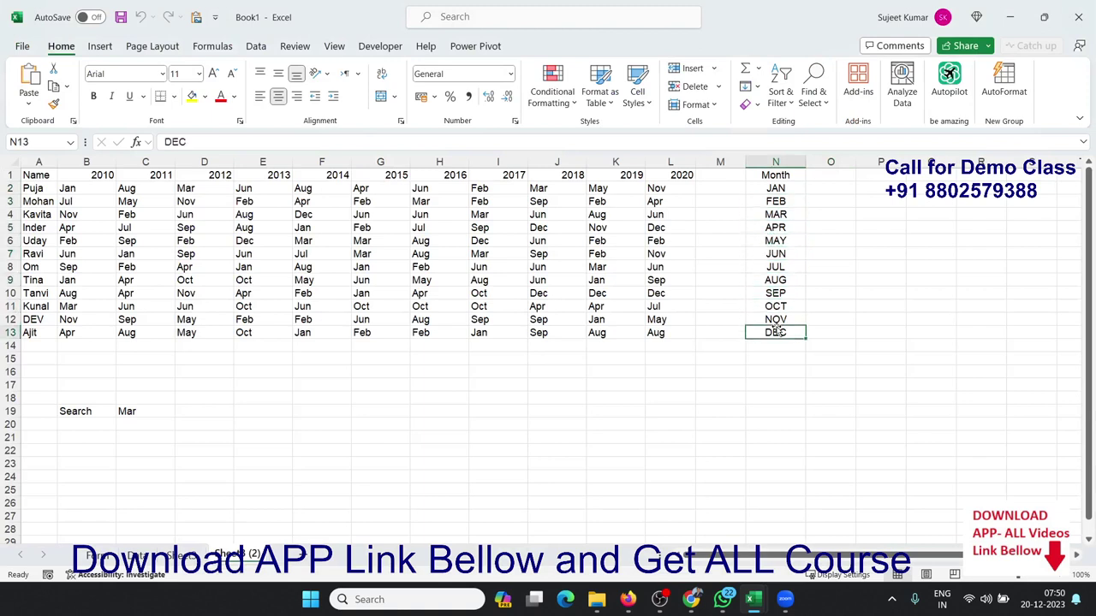
left_click(775, 280)
left_click(773, 266)
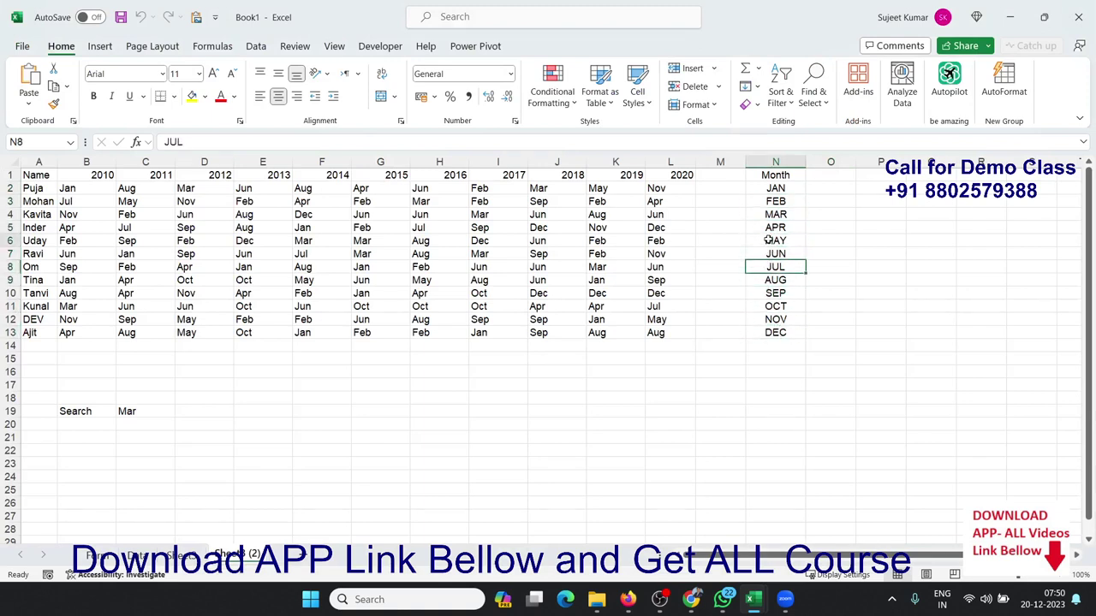
left_click(768, 242)
key("alt+F11")
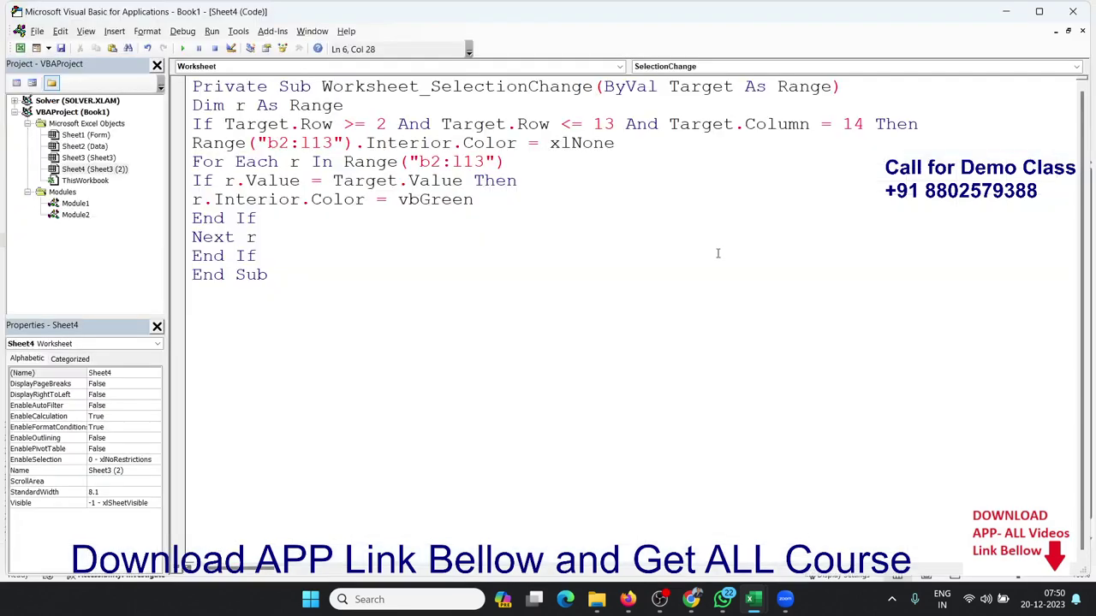
Review the Interior.Color line, the loop variable r and the Target parameter
left_click(467, 285)
left_click(434, 143)
double_click(240, 106)
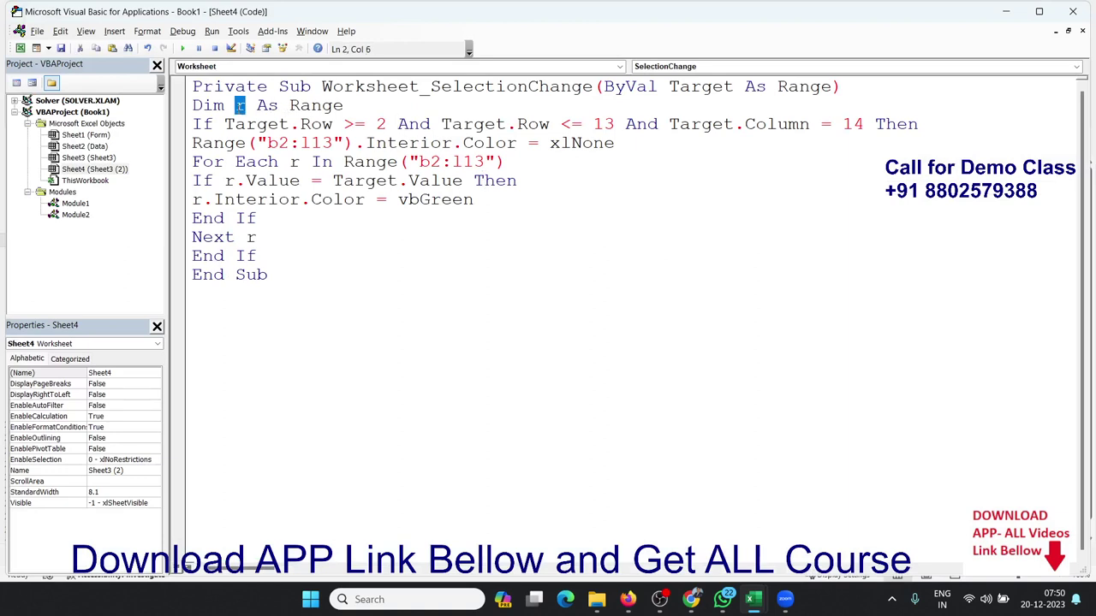
left_click(204, 162)
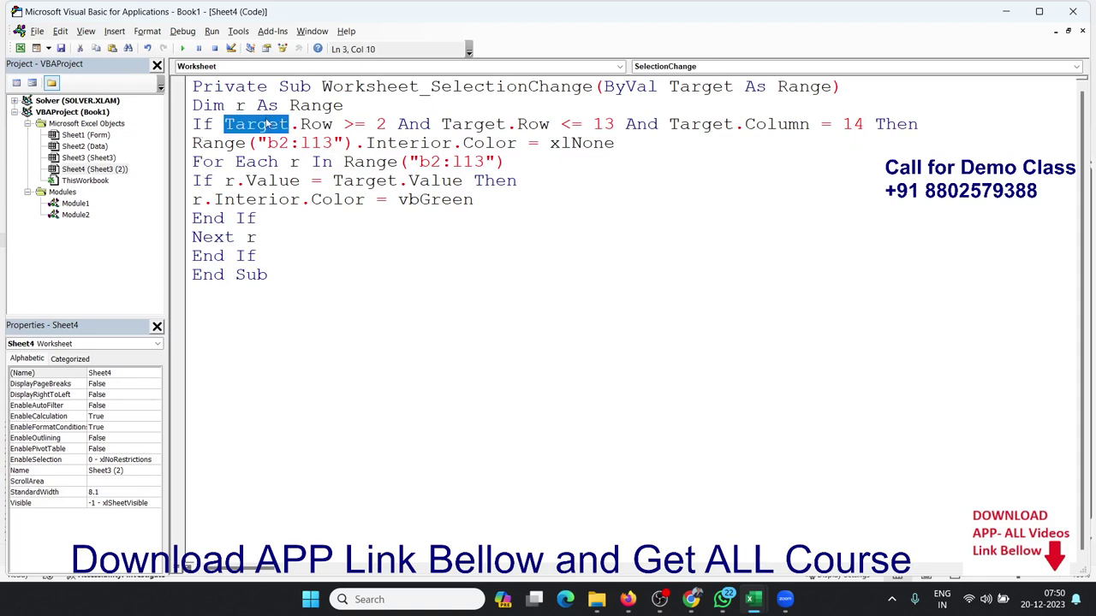
double_click(266, 124)
double_click(702, 87)
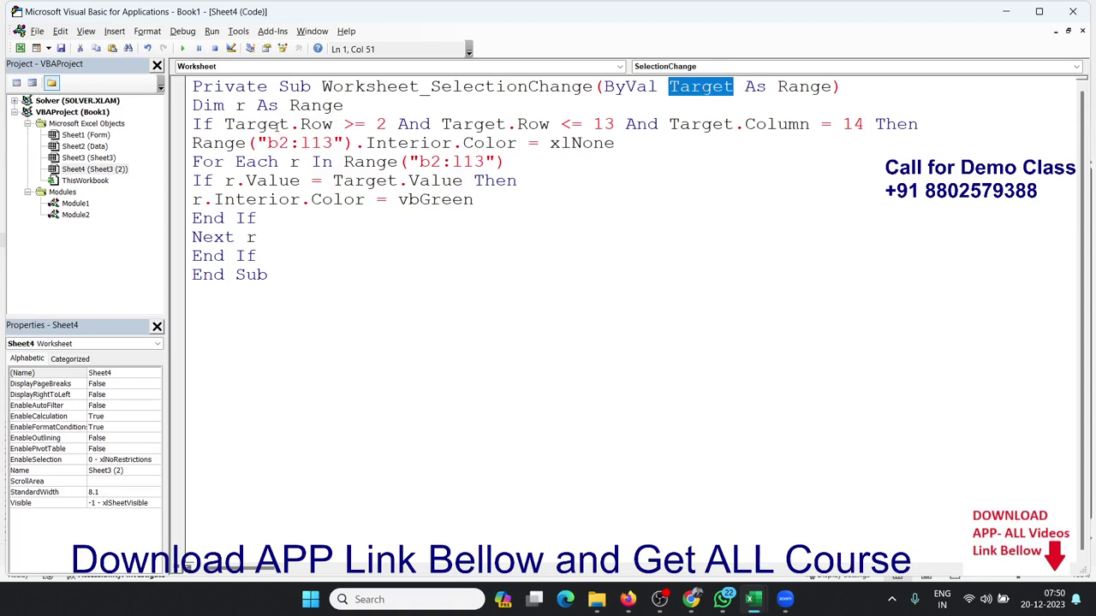
Walk through each Target in the condition line and the xlNone clearing value
double_click(274, 124)
left_click(436, 124)
left_click(501, 125)
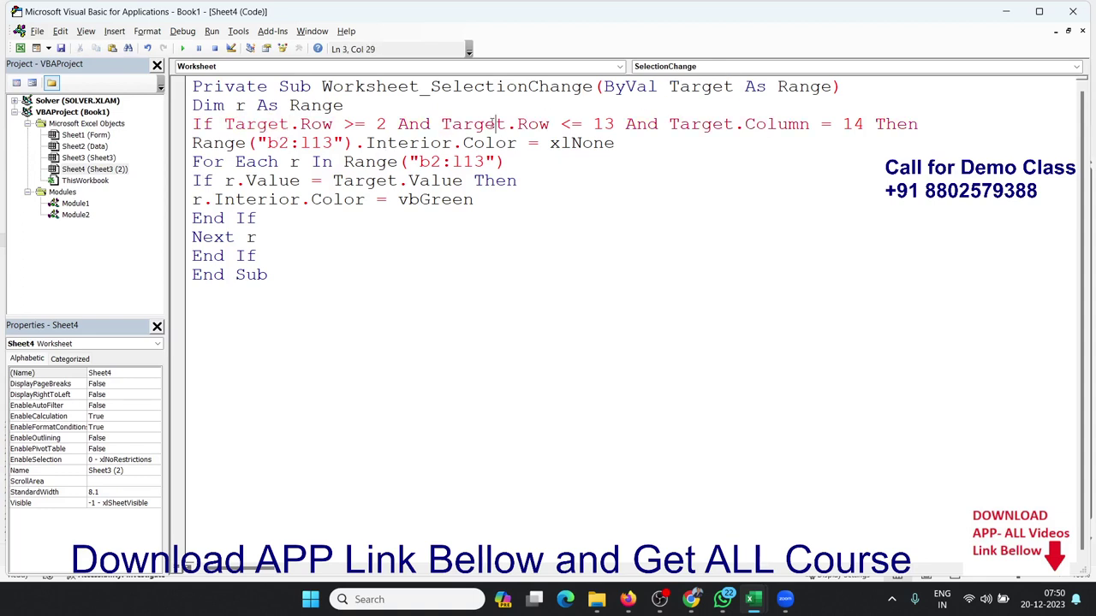
double_click(500, 124)
left_click(506, 124)
double_click(694, 125)
left_click(651, 168)
double_click(567, 144)
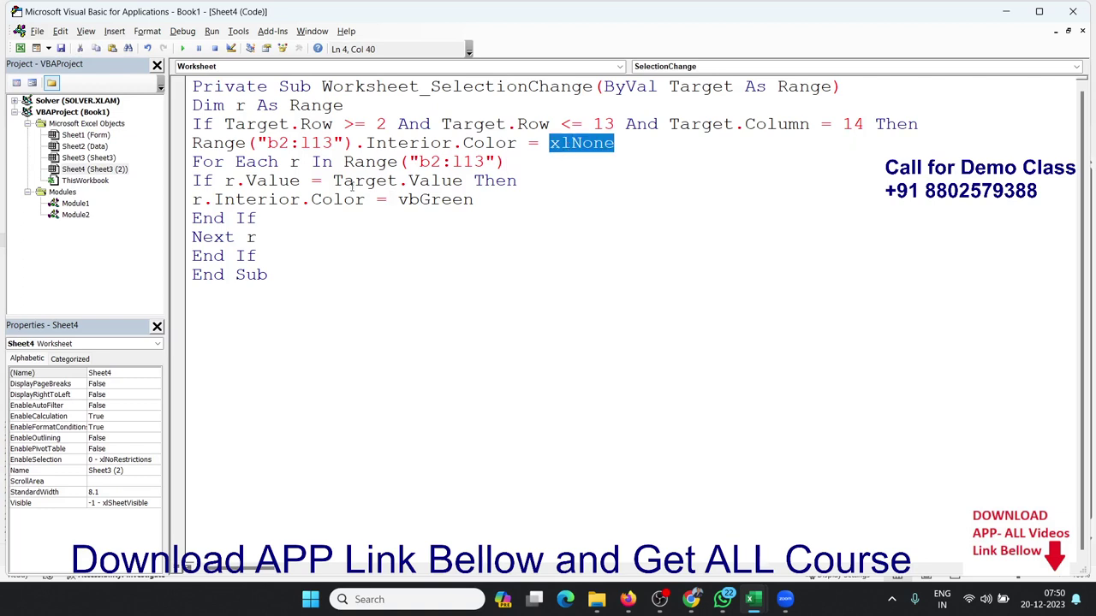
left_click(276, 169)
left_click(281, 217)
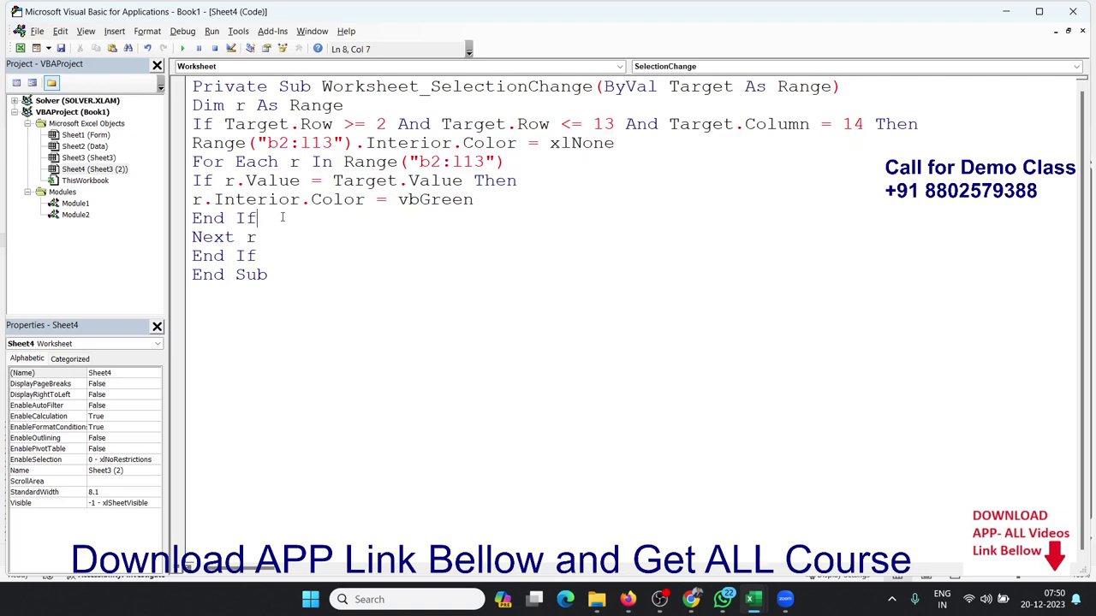
Select empty cells, a data cell and column M cells around the table
key("alt+F11")
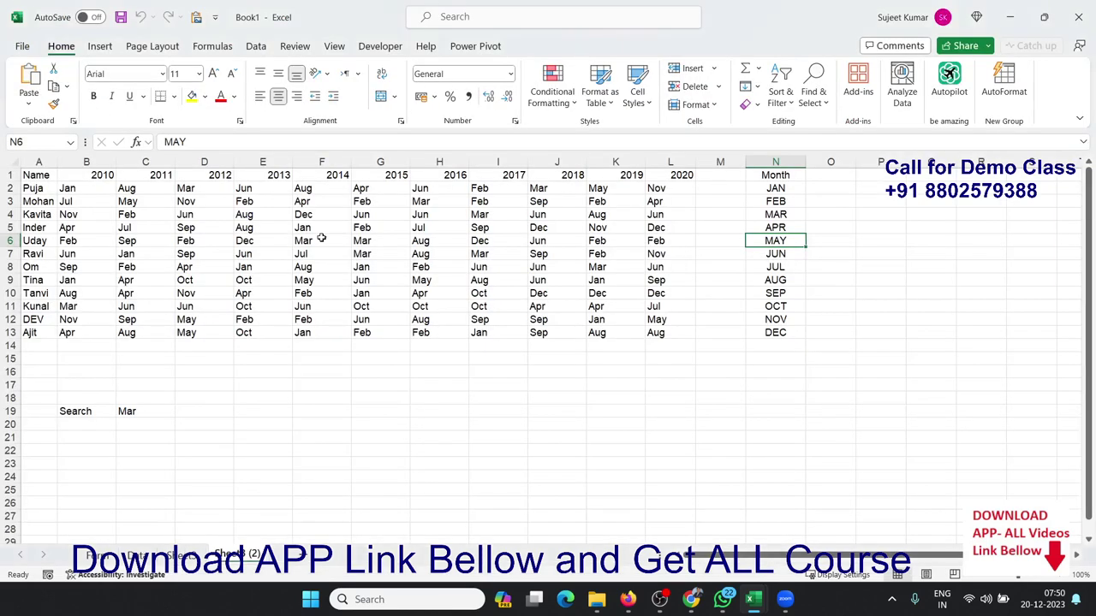
left_click(283, 360)
left_click(603, 321)
left_click(616, 372)
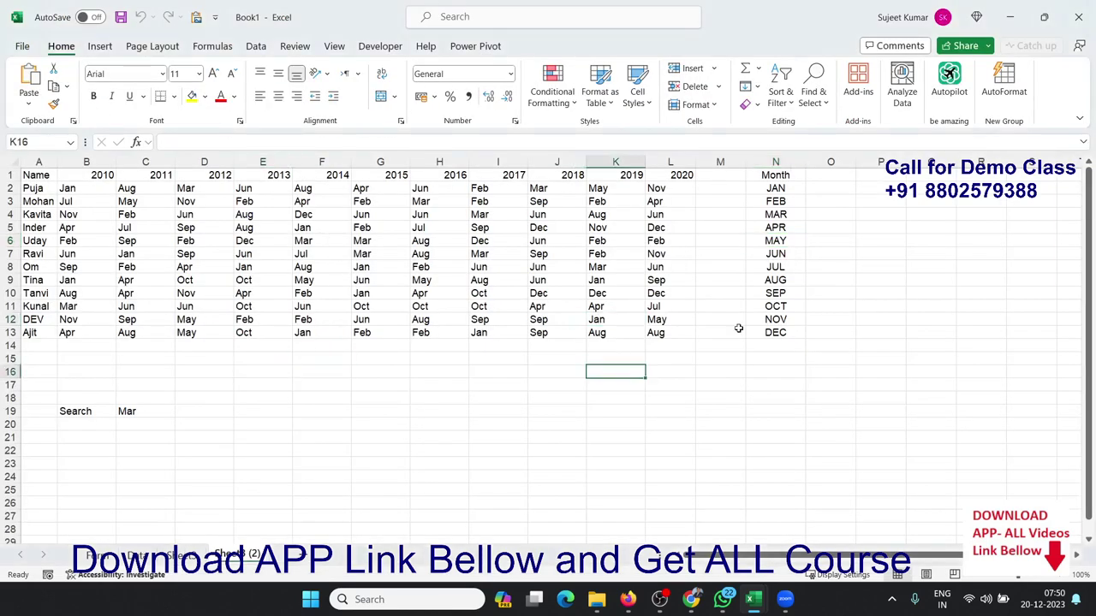
left_click(720, 320)
Test NOV, AUG, APR and MAR in column N; none turn green
left_click(775, 319)
left_click(774, 280)
left_click(774, 228)
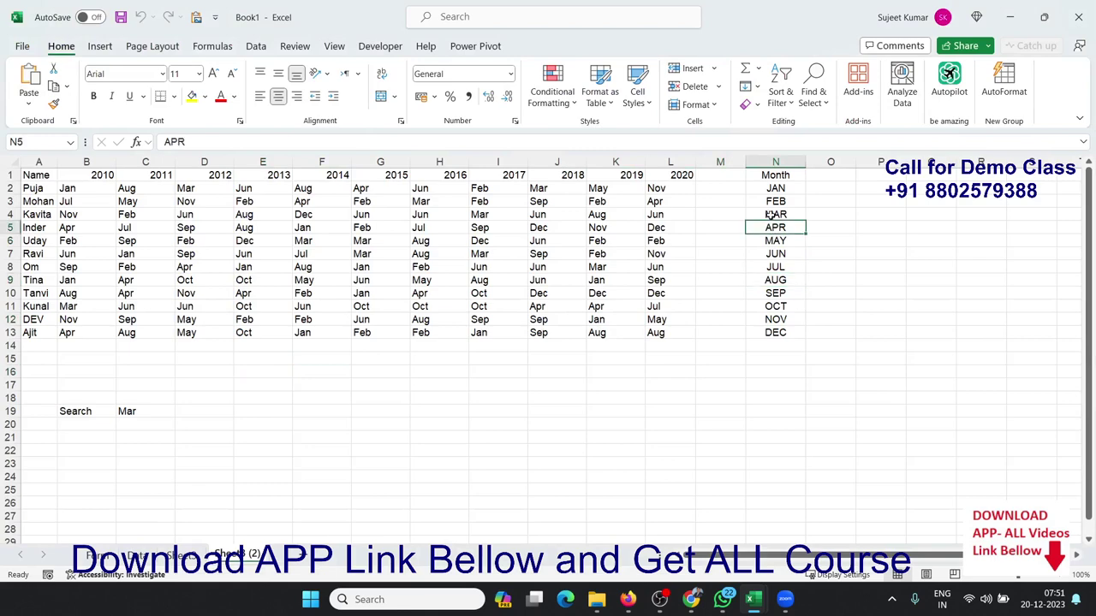
left_click(775, 214)
key("alt+F11")
left_click(523, 239)
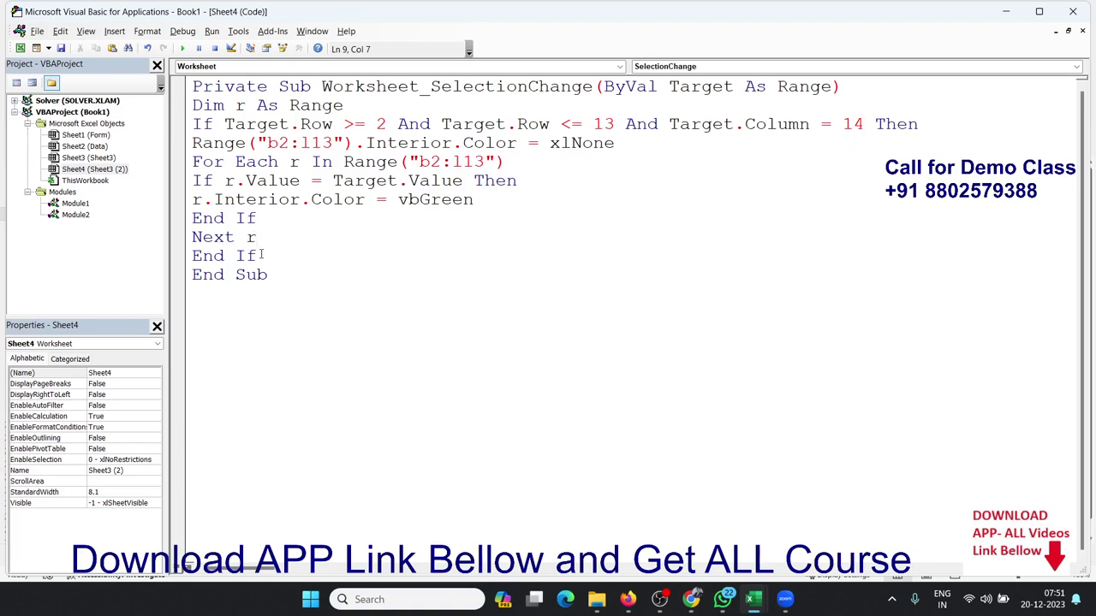
left_click_drag(262, 254, 180, 131)
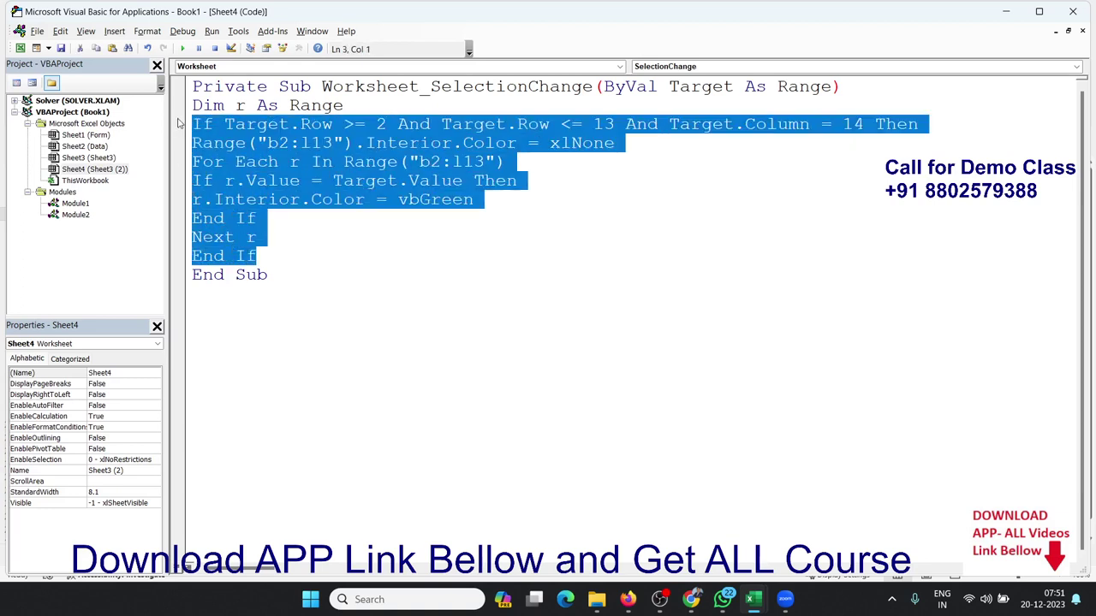
key("Delete")
type("m")
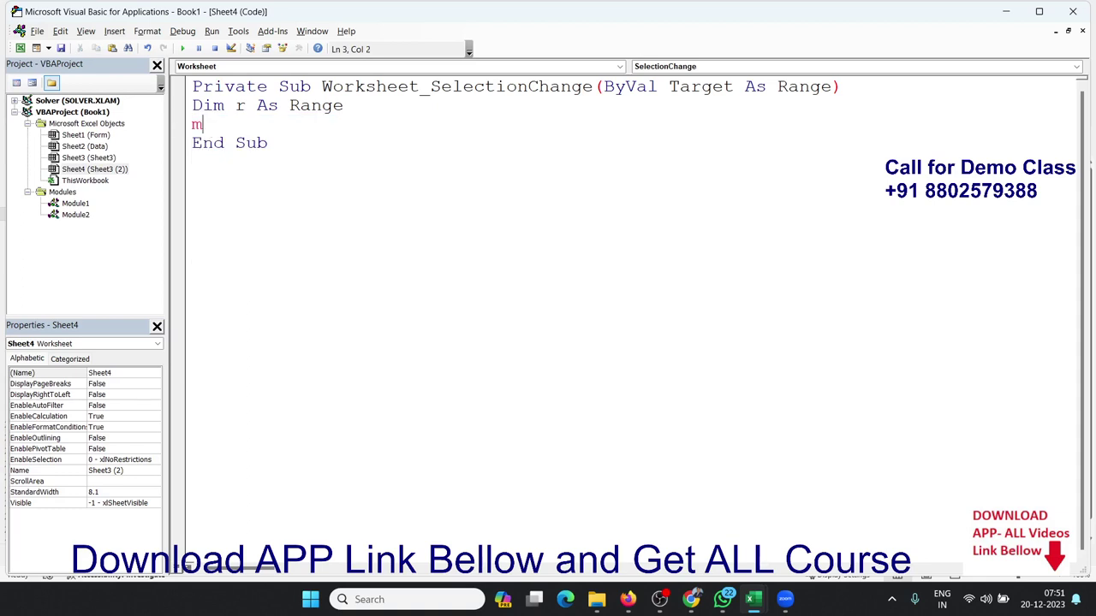
type("sgbox hi")
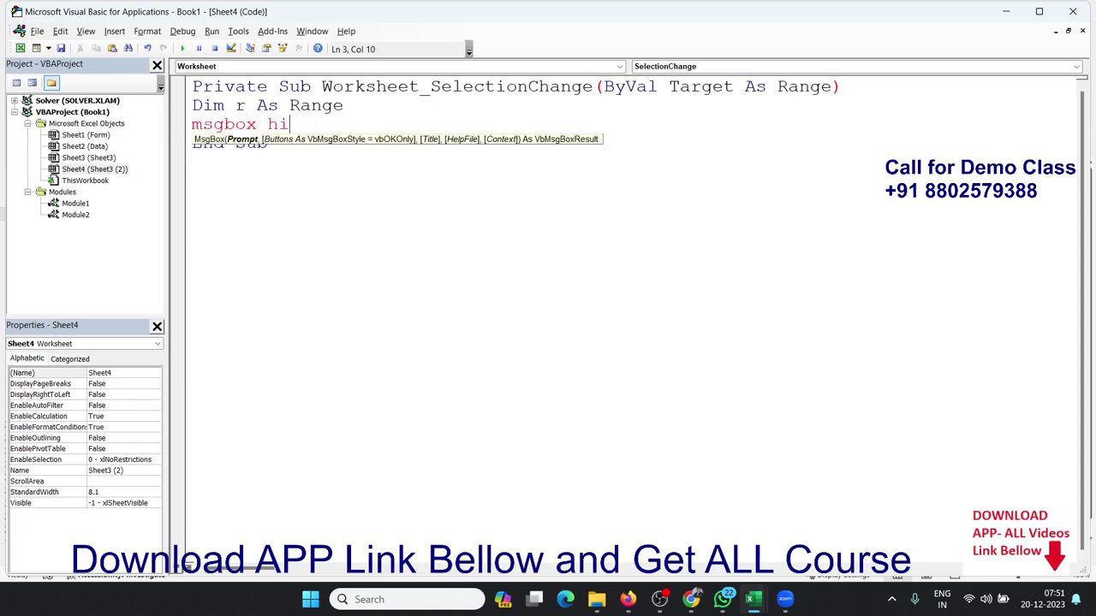
left_click(391, 203)
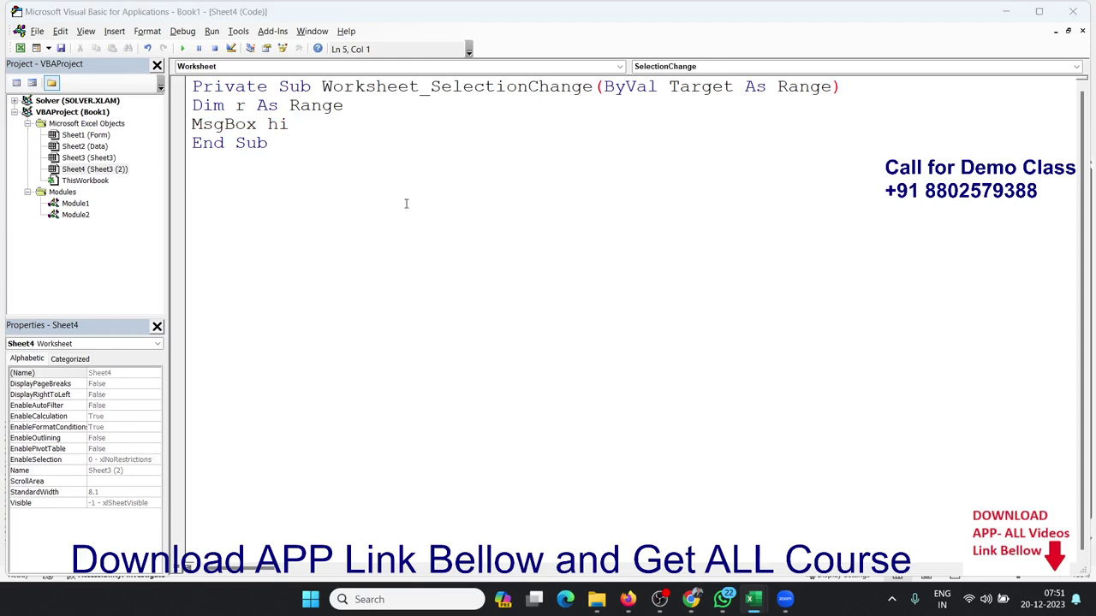
key("alt+F11")
left_click(782, 292)
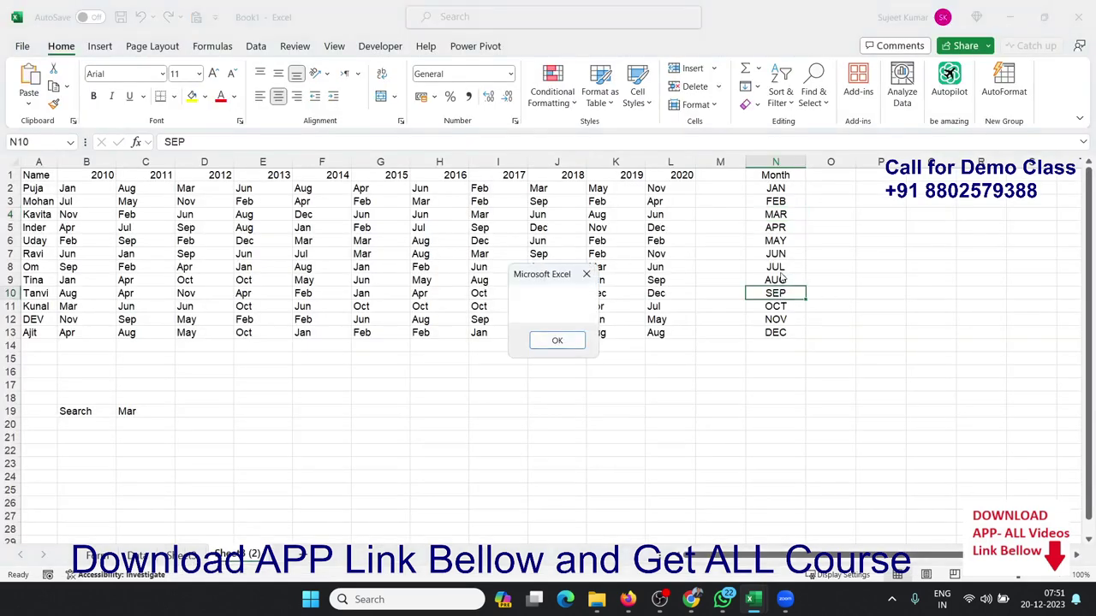
left_click(558, 342)
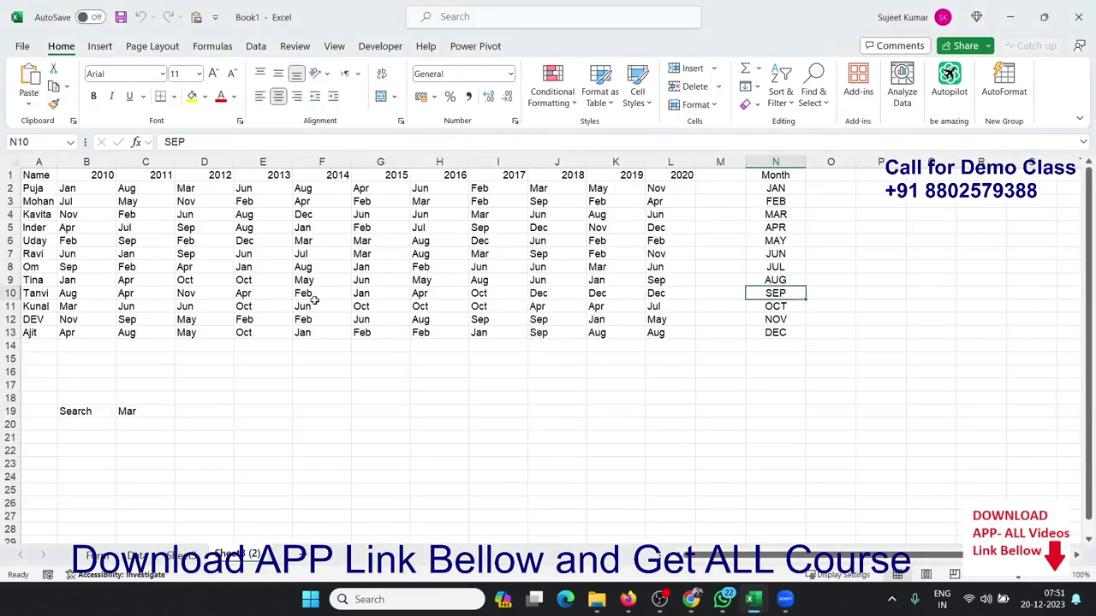
key("alt+F11")
left_click_drag(291, 124, 190, 124)
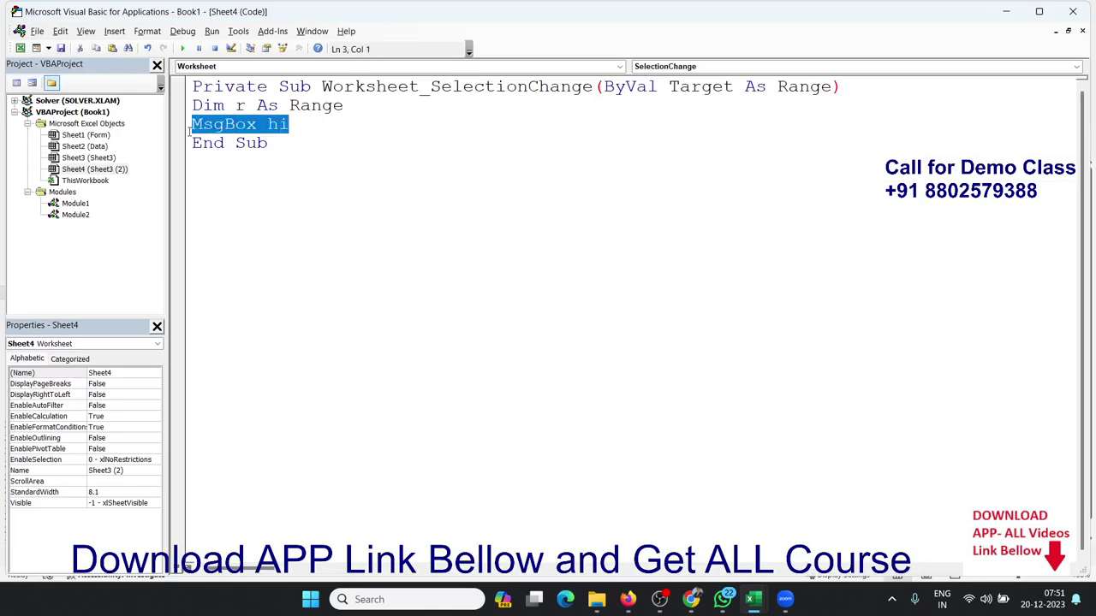
key("ctrl+v")
left_click(346, 243)
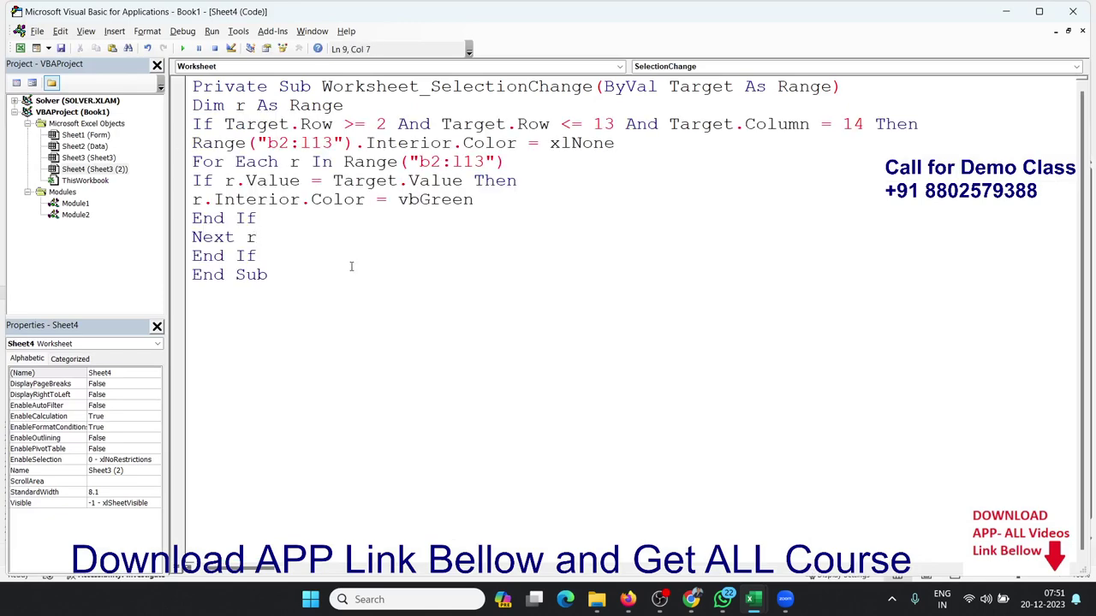
left_click(382, 248)
key("alt+F11")
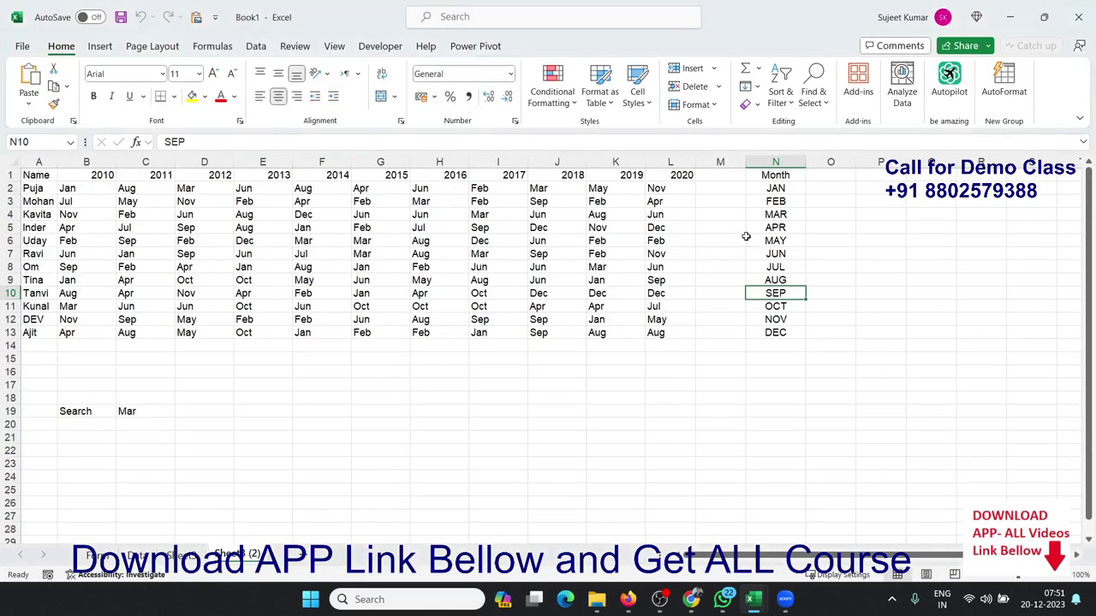
left_click(774, 240)
left_click(775, 215)
left_click(774, 254)
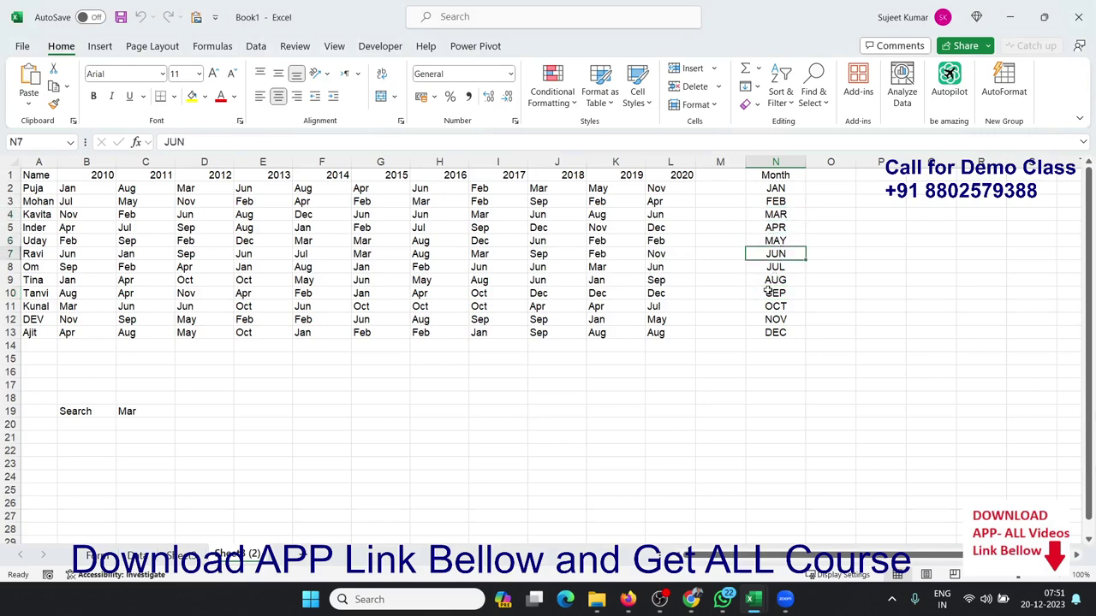
key("alt+F11")
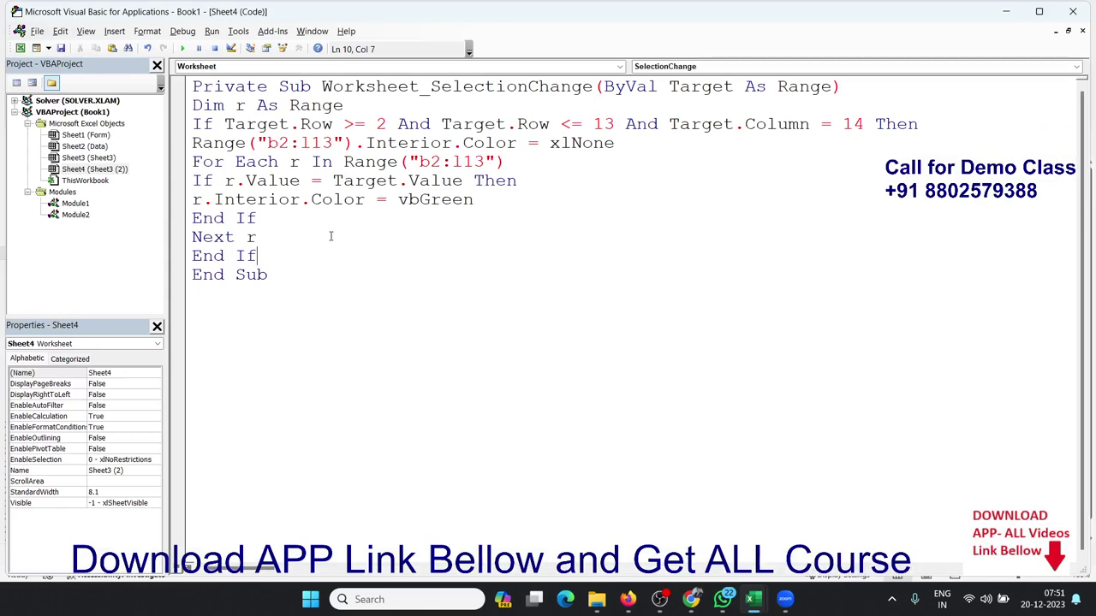
key("alt+F11")
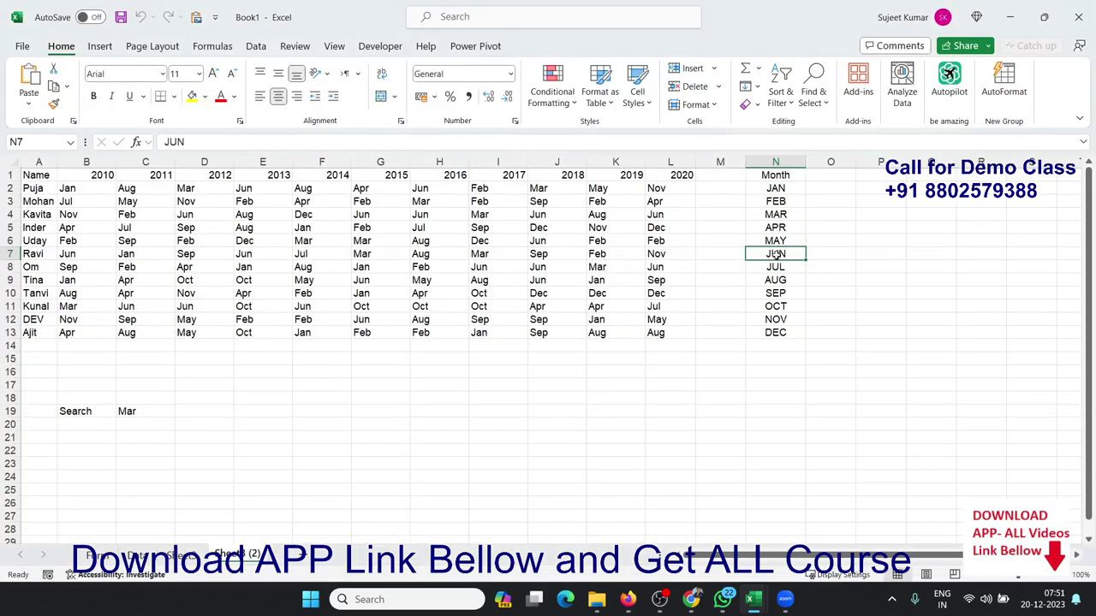
key("alt+F11")
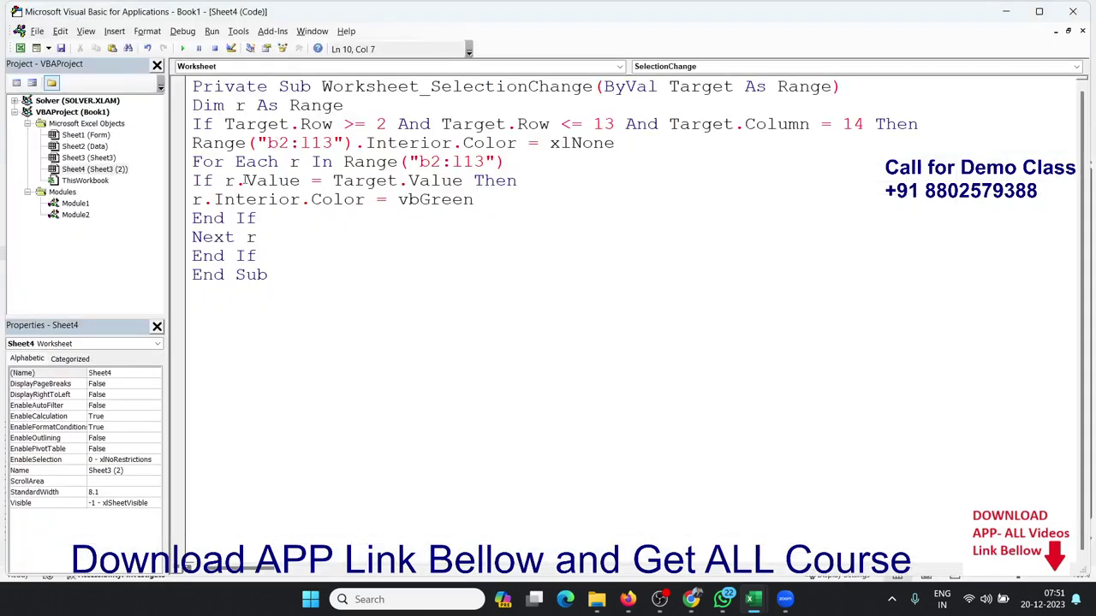
left_click(224, 180)
Change the If line to compare ucase(r.Value) with Target.Value
type("ucase")
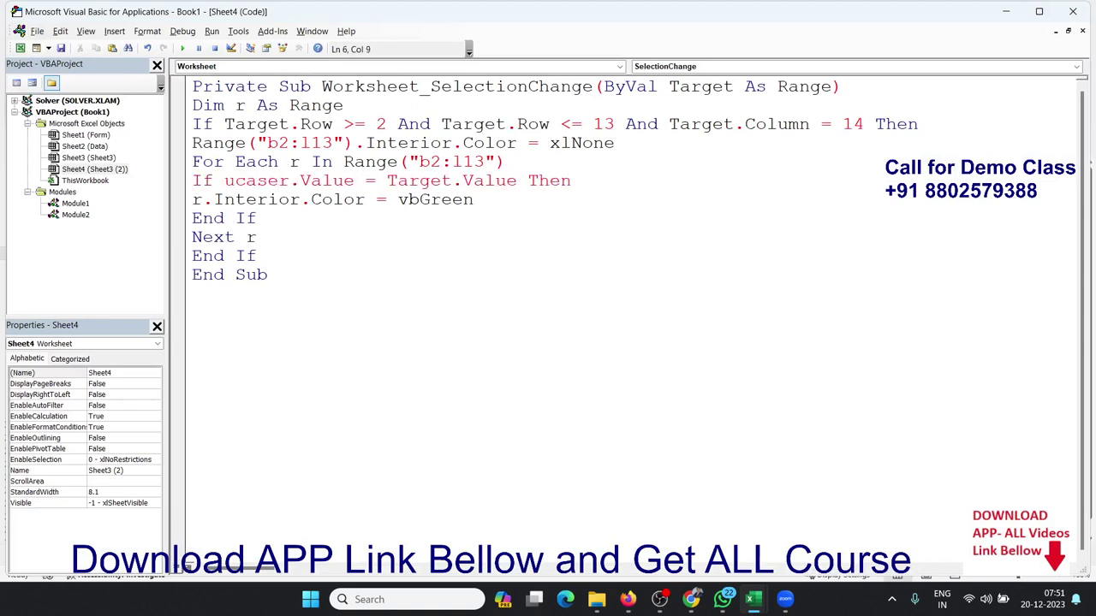
type("(r.Value")
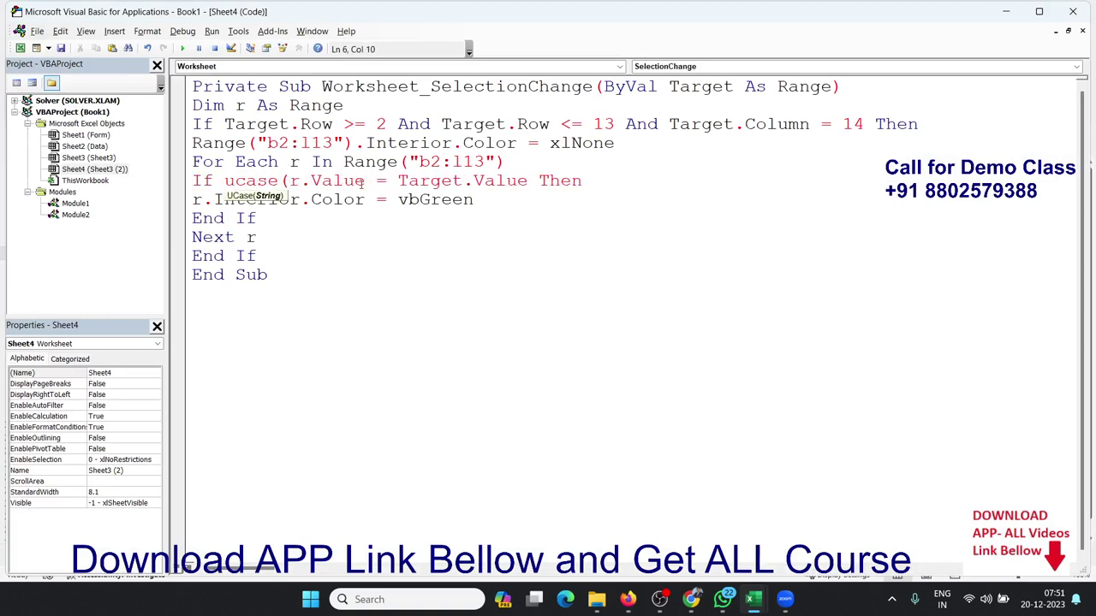
type(")")
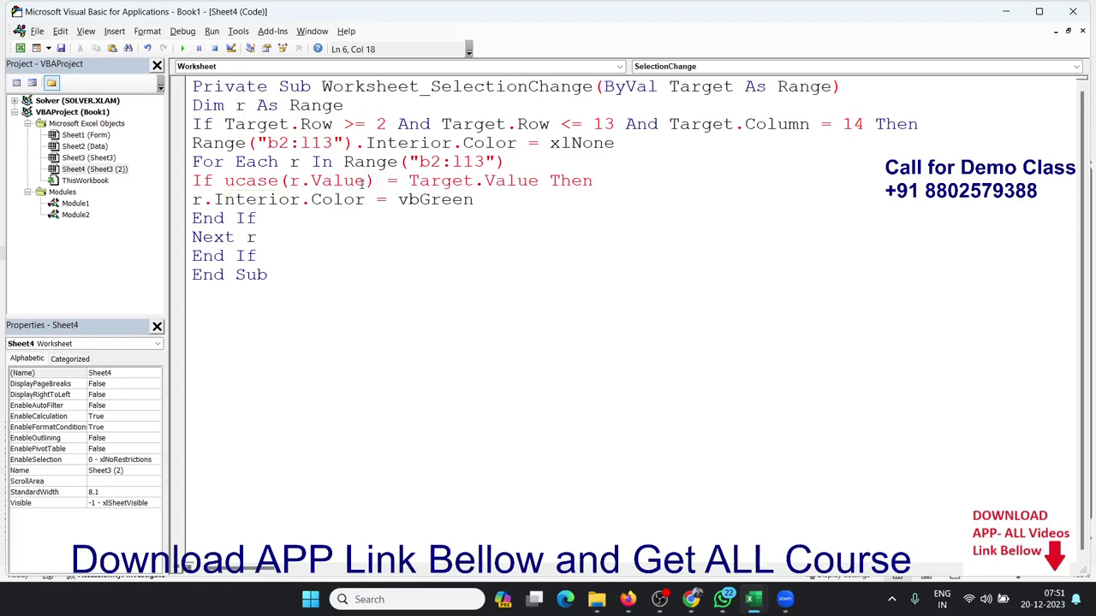
left_click(341, 225)
key("alt+F11")
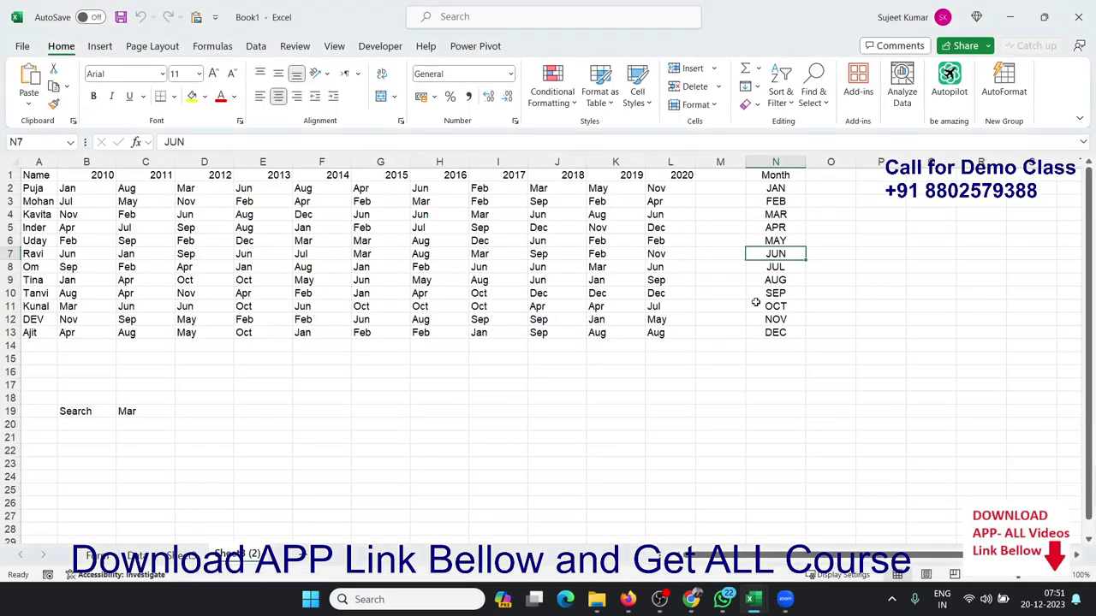
Select OCT, JUL, APR, FEB, AUG, NOV, DEC and SEP to see matches turn green
left_click(756, 302)
left_click(774, 266)
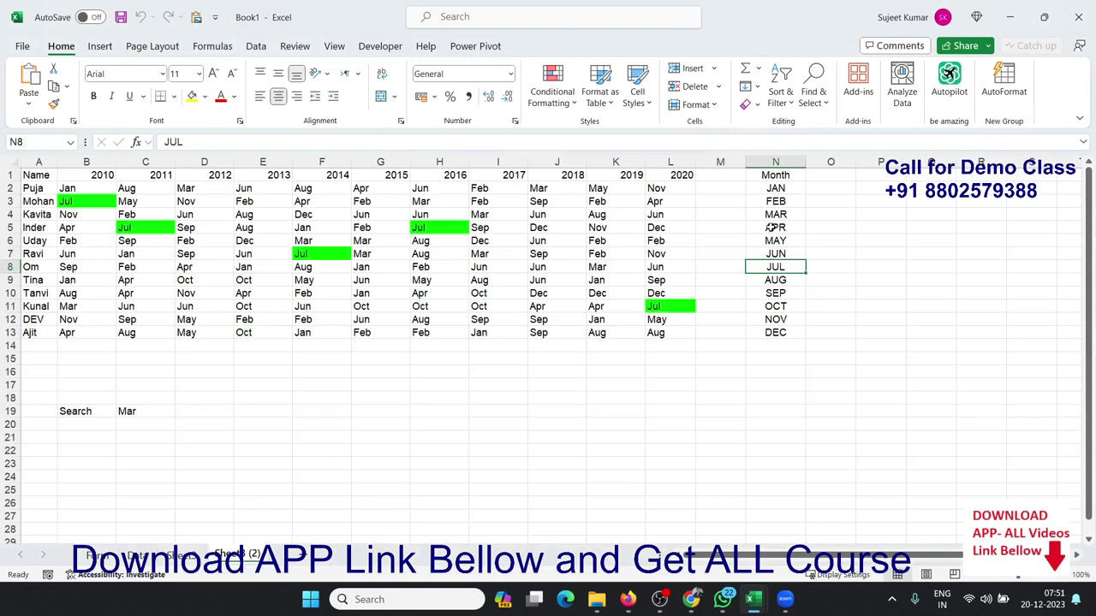
left_click(773, 227)
left_click(775, 202)
left_click(775, 227)
left_click(776, 261)
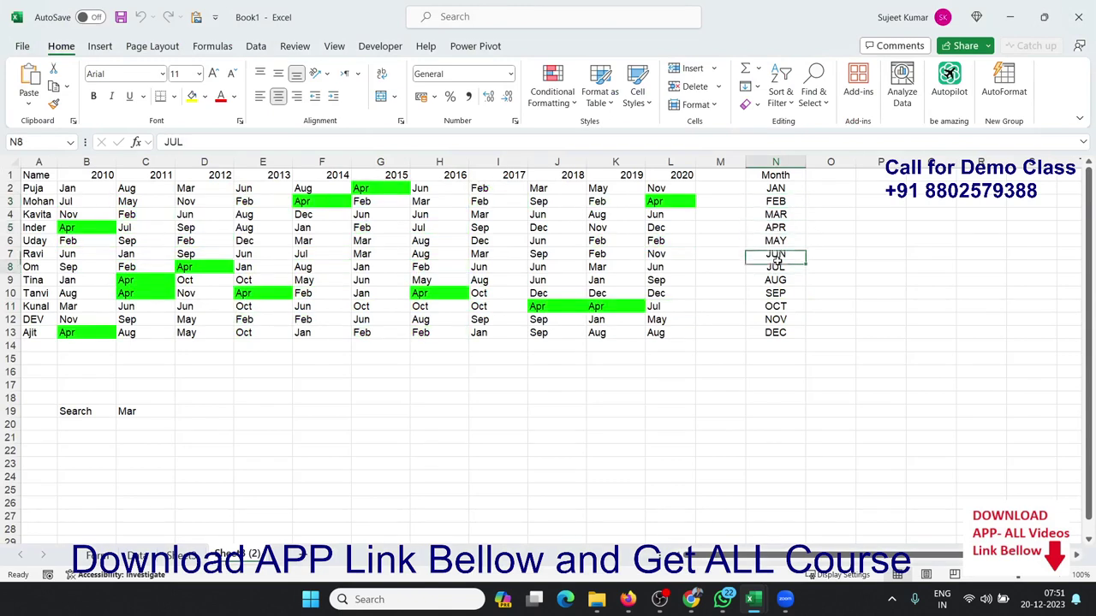
left_click(775, 280)
left_click(775, 320)
left_click(773, 344)
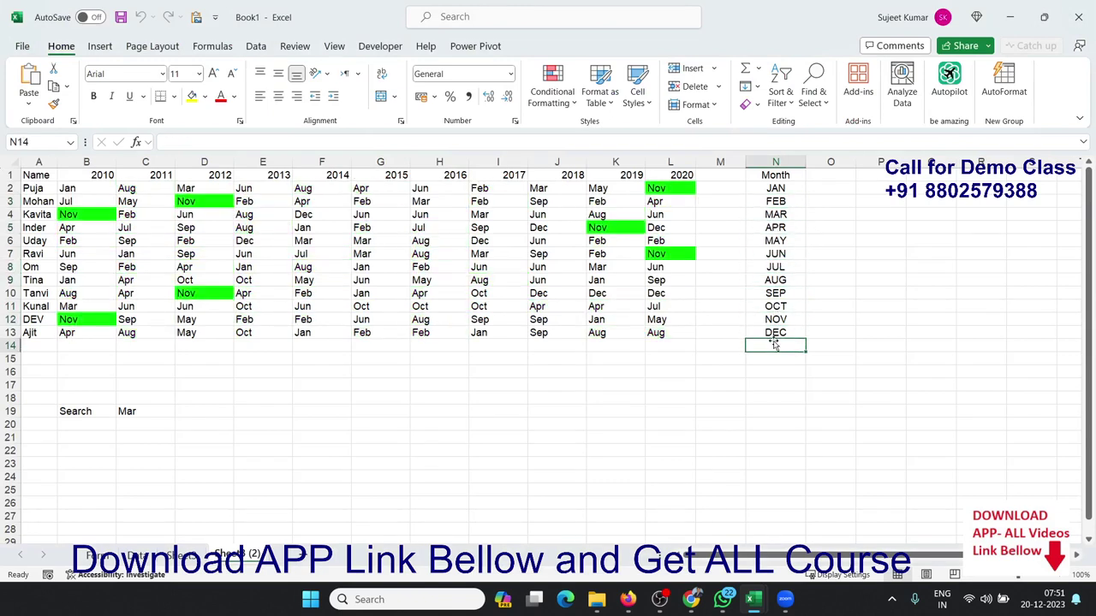
left_click(773, 332)
left_click(773, 293)
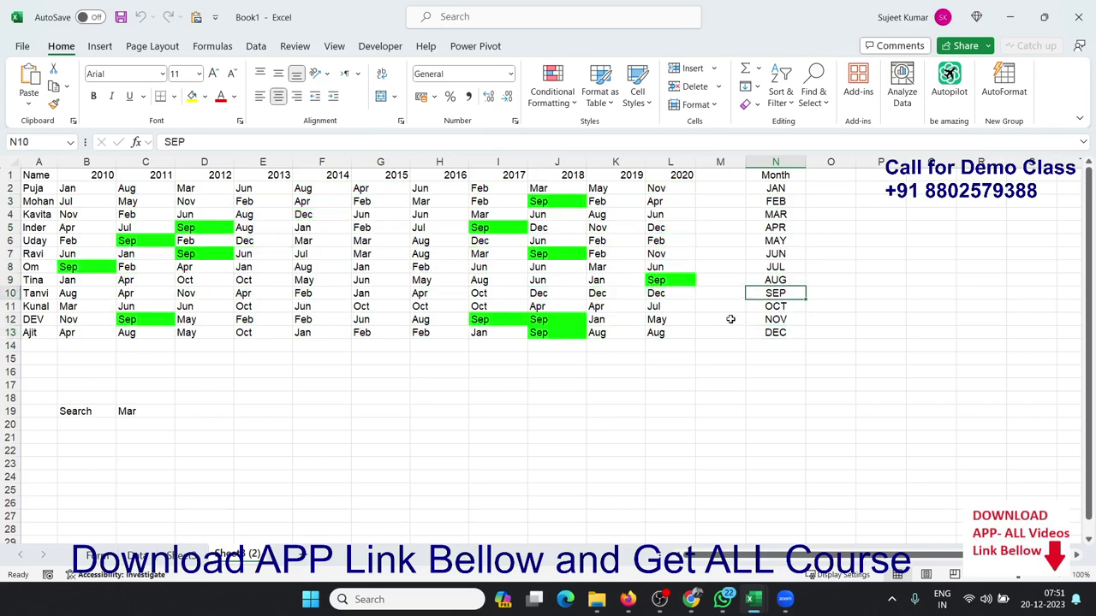
key("alt+F11")
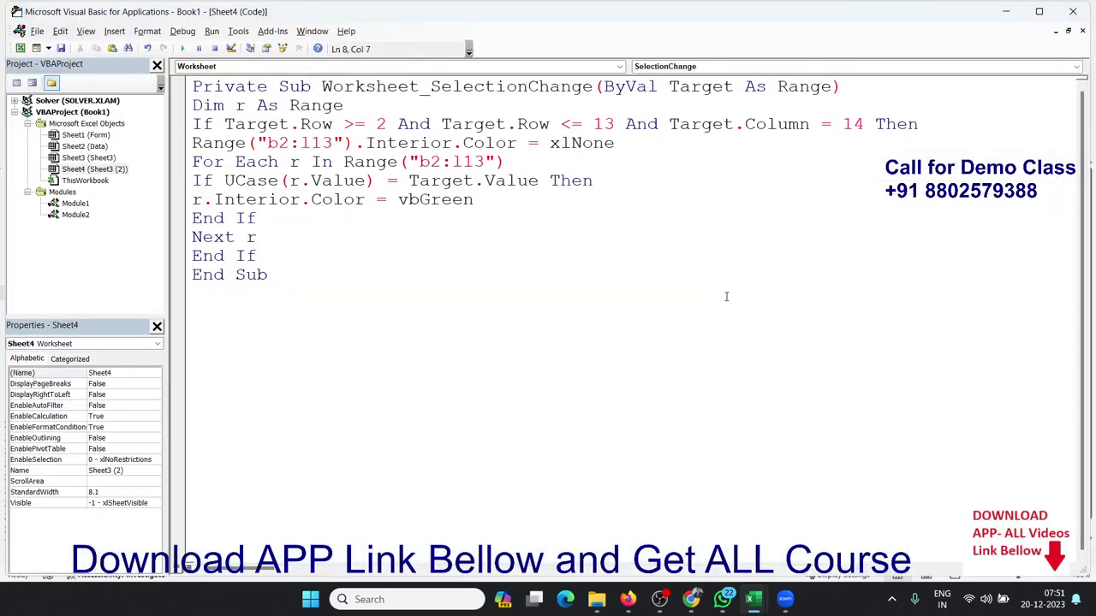